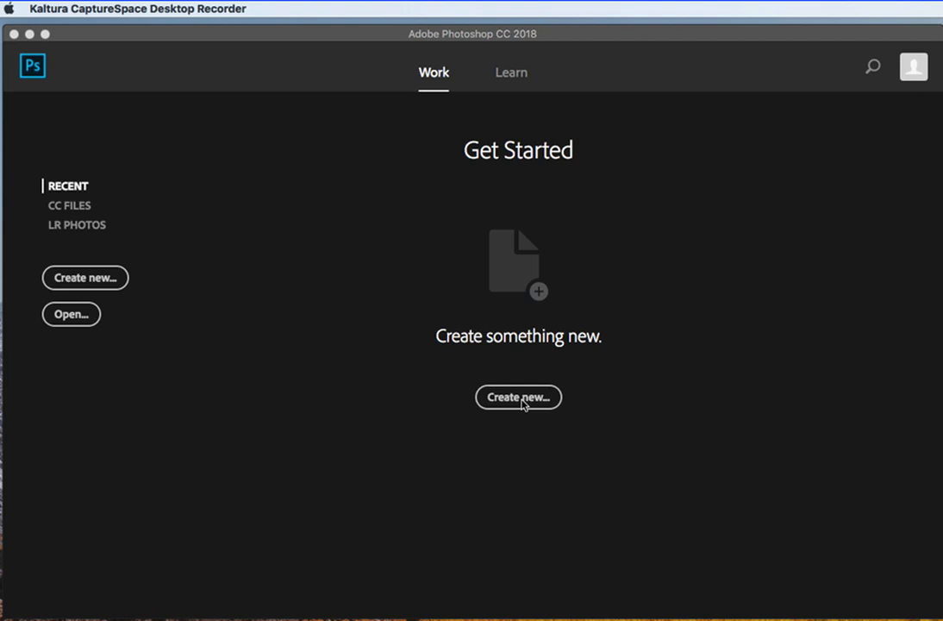
- Create a new 8.5 x 11 inch Letter document at 300 pixels/inch named bo_project1_01
left_click(521, 399)
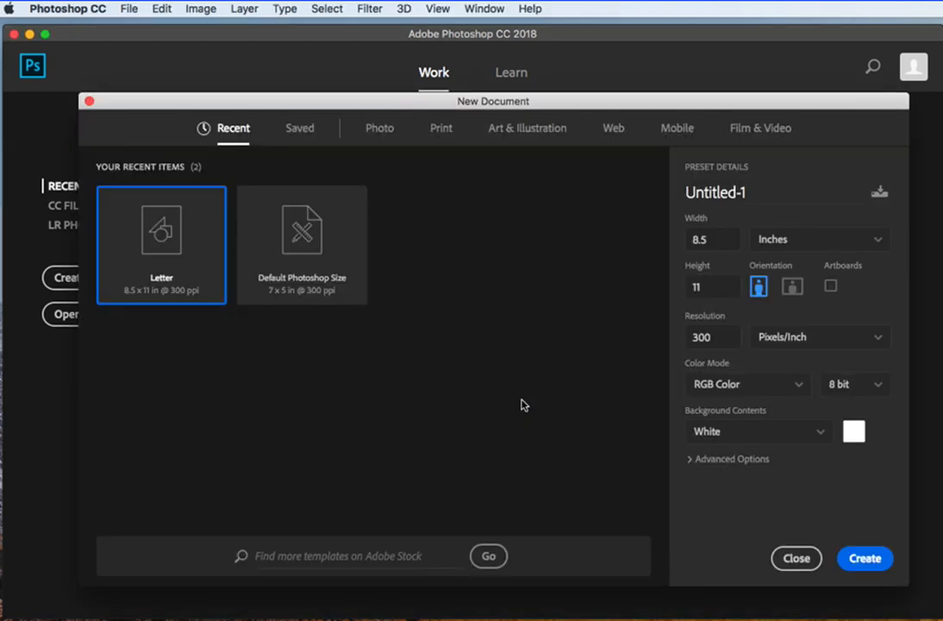
left_click_drag(748, 193, 656, 196)
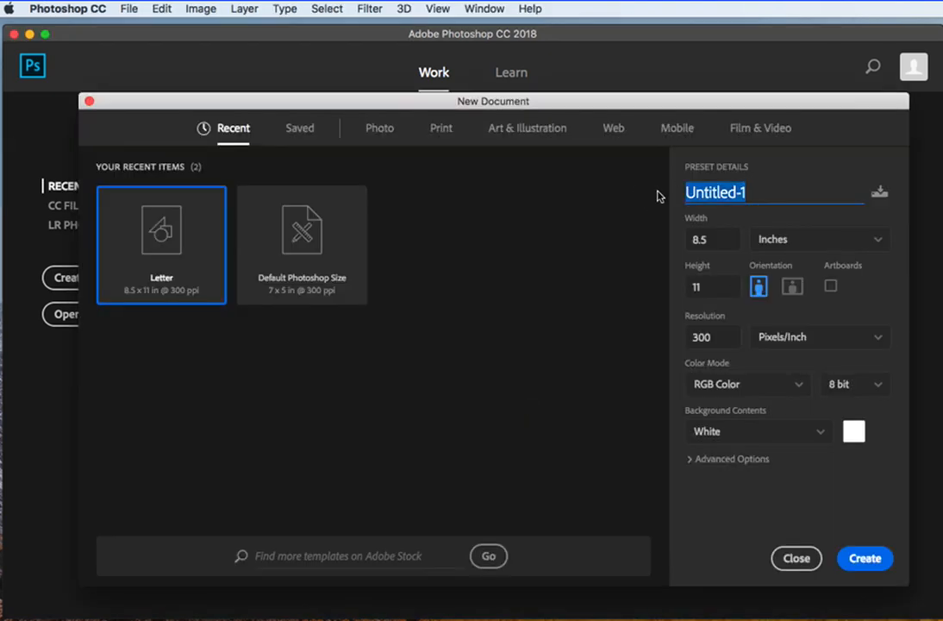
type("bo")
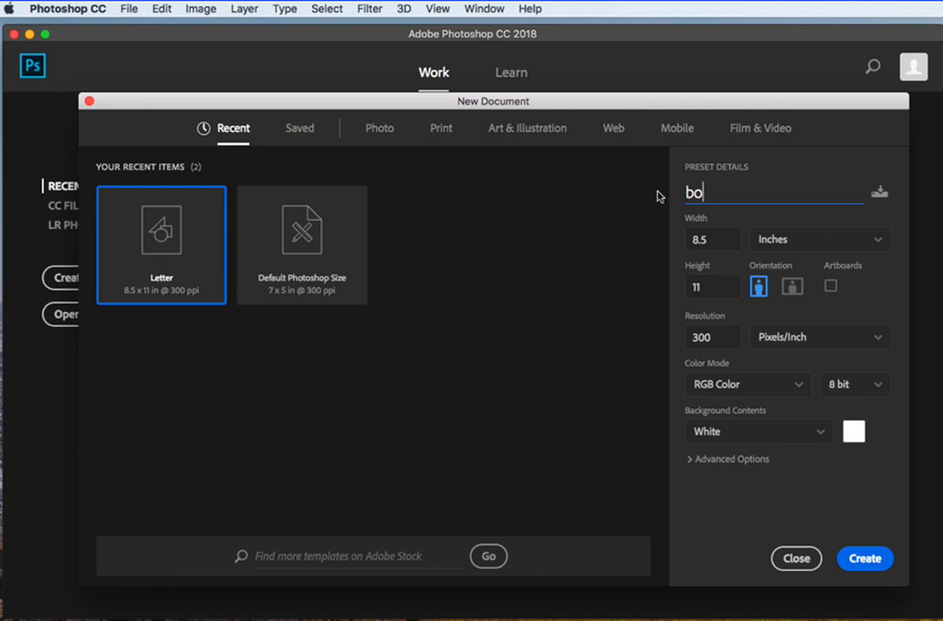
type("_project1")
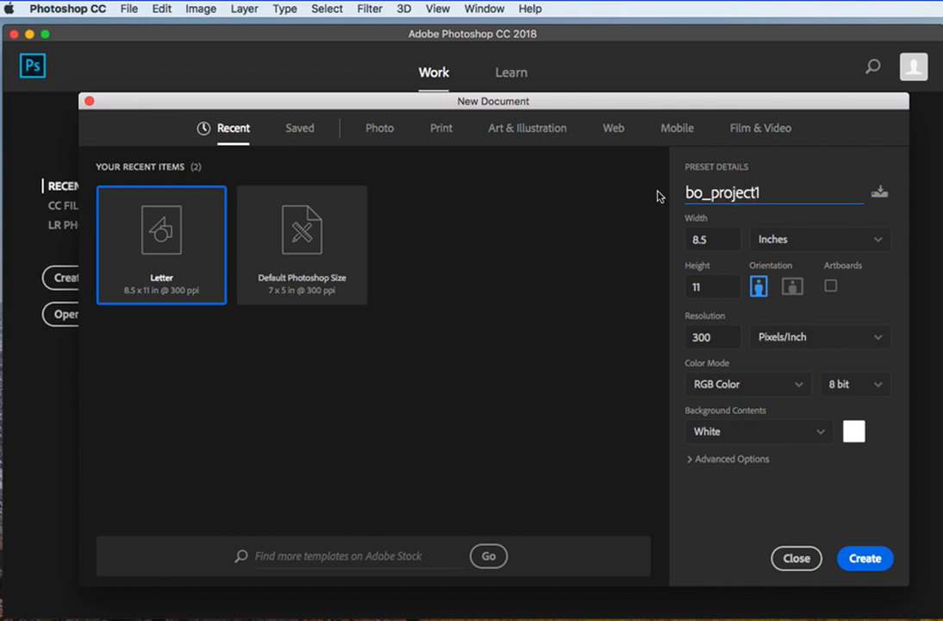
type("_01")
left_click(868, 560)
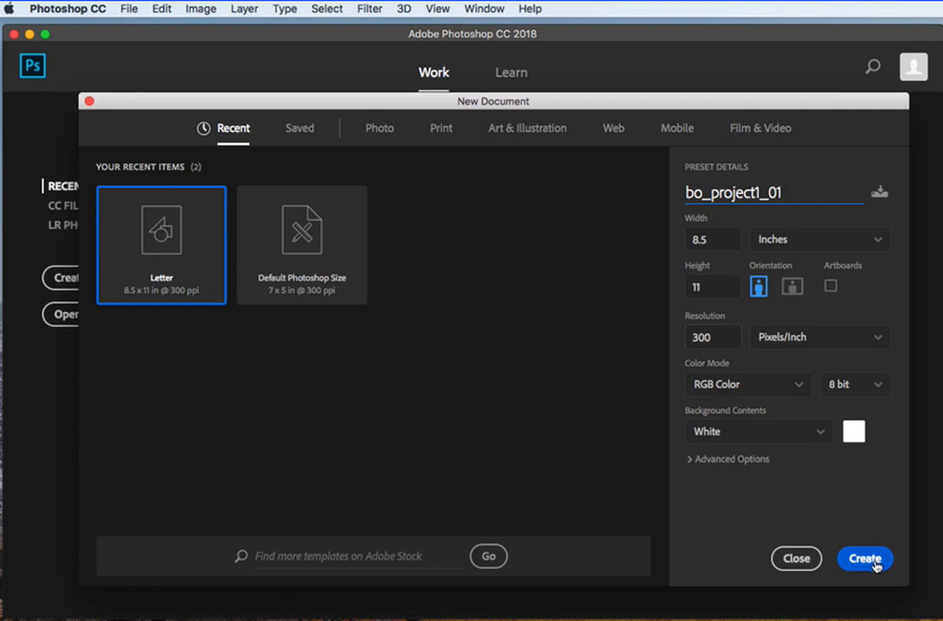
- Place the figure sketch IMG_20180829_092745.jpg from the Desktop into the document as an embedded image
mouse_move(648, 182)
left_mouse_down()
mouse_move(689, 308)
mouse_move(796, 438)
mouse_move(803, 426)
mouse_move(700, 267)
mouse_move(685, 272)
left_mouse_up()
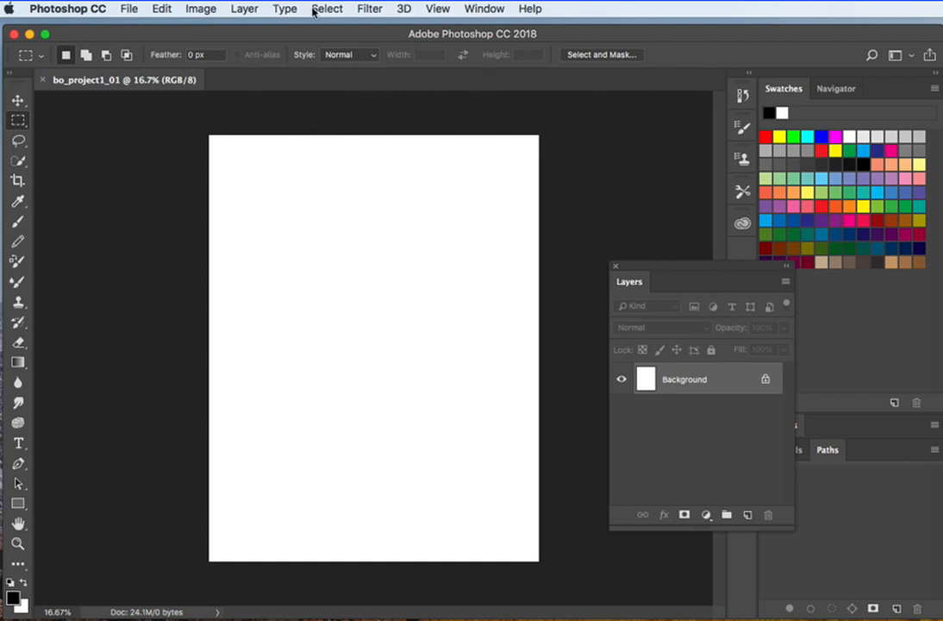
left_click(126, 9)
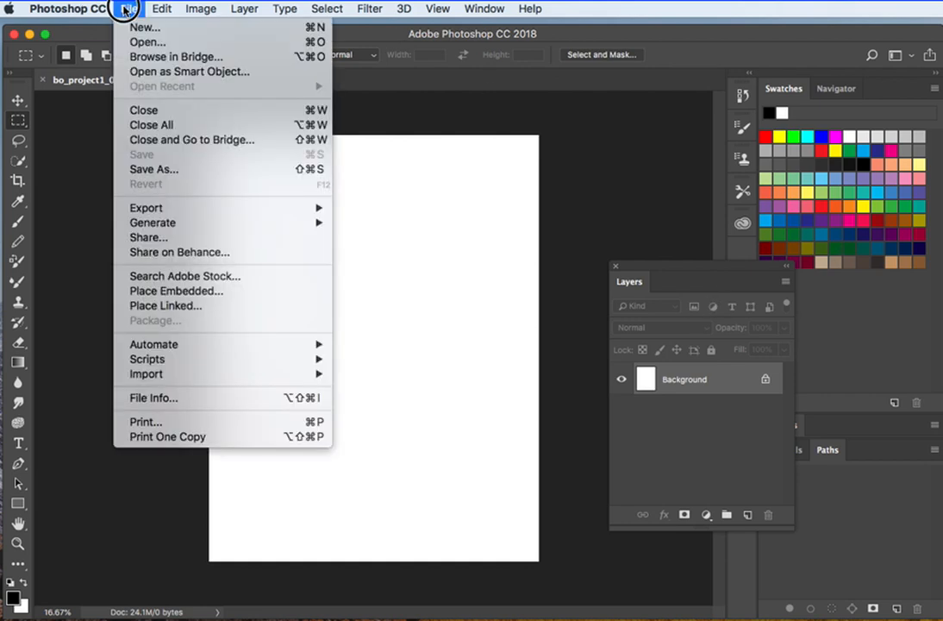
left_click(146, 294)
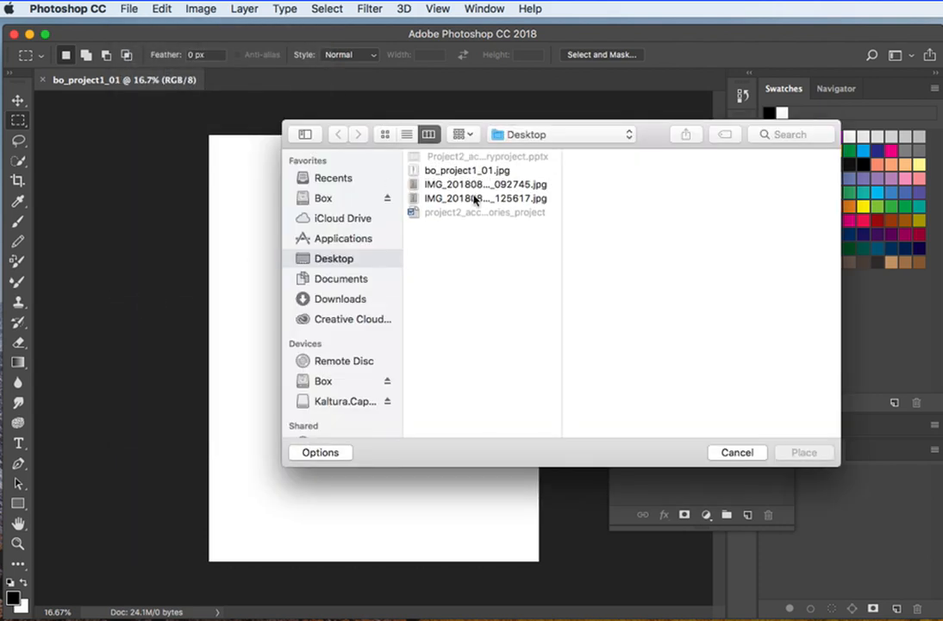
left_click(470, 185)
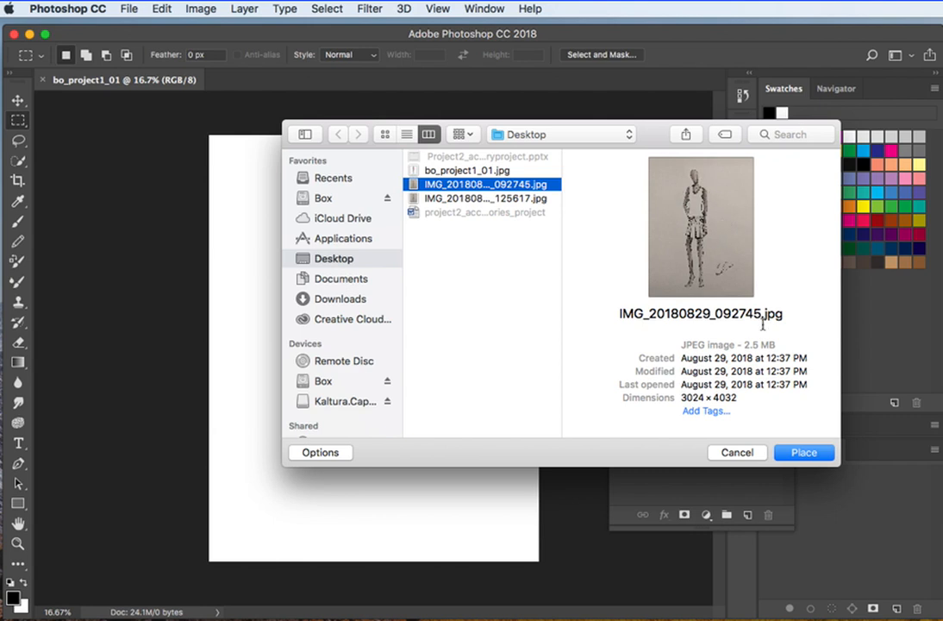
left_click(799, 452)
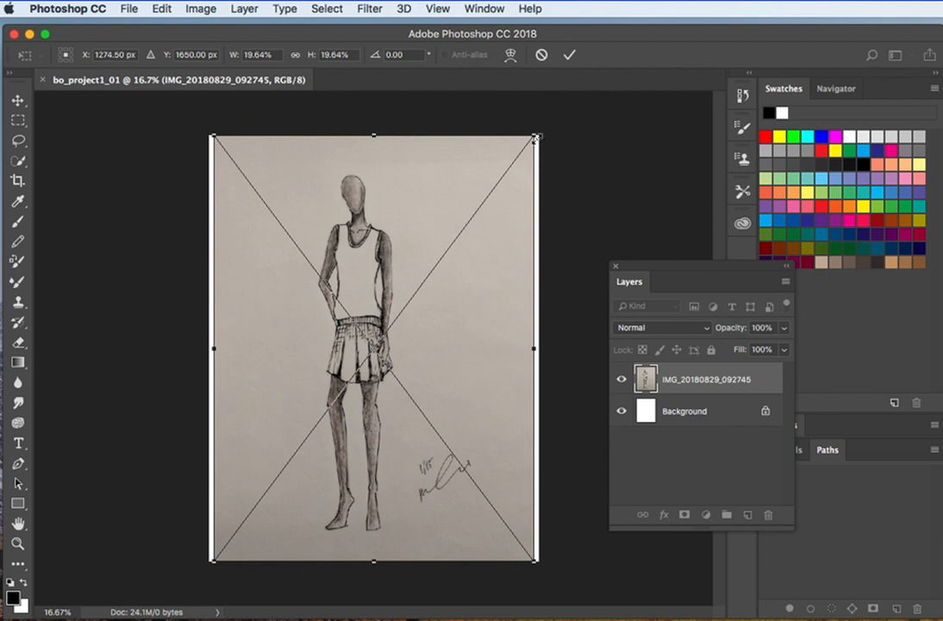
- Enlarge the placed sketch proportionally to about 20.84%, position it to cover the whole page, and commit the placement
left_click_drag(535, 135, 549, 123)
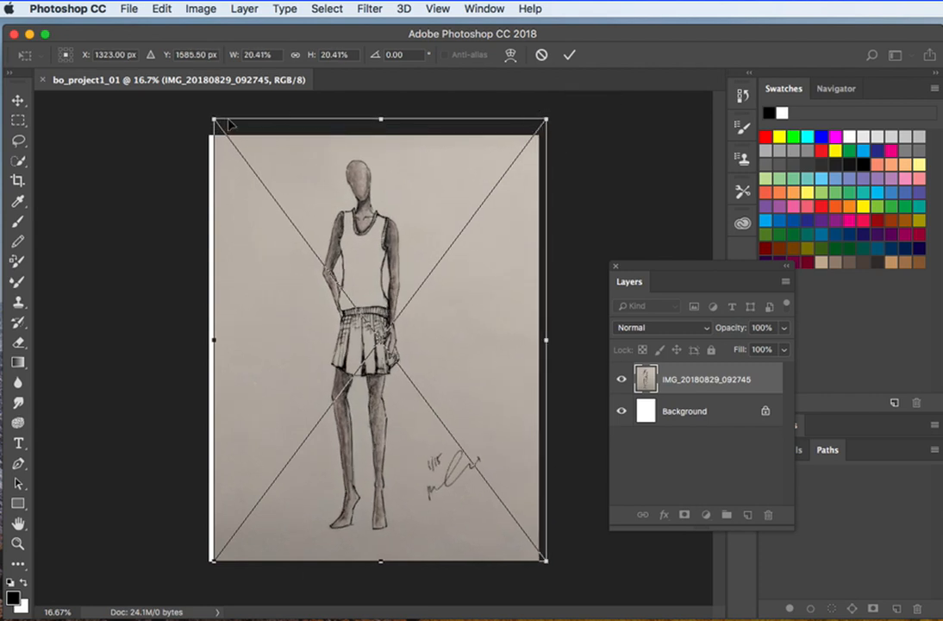
left_click_drag(213, 120, 204, 115)
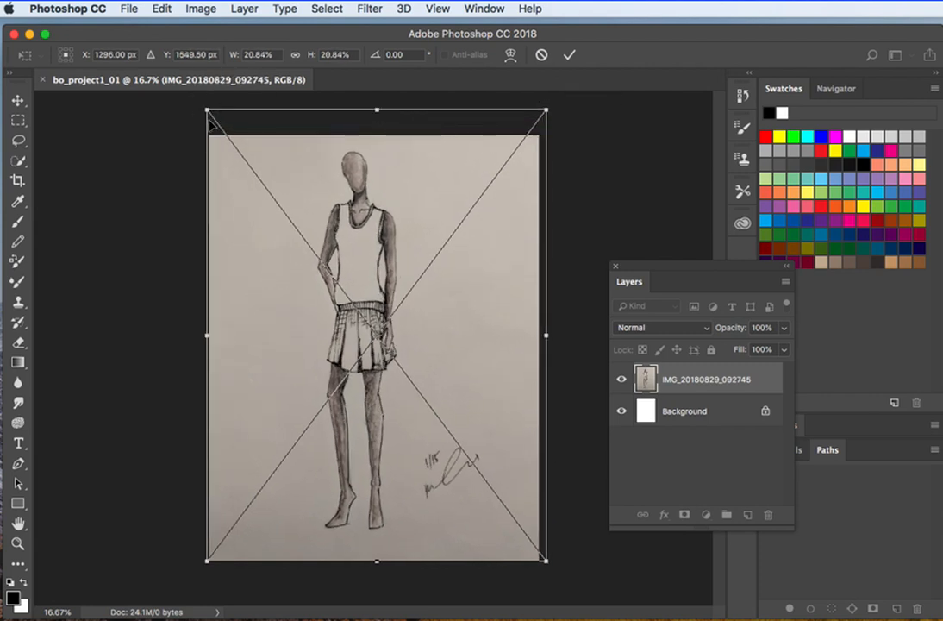
left_click_drag(248, 275, 248, 285)
key("Return")
key("m")
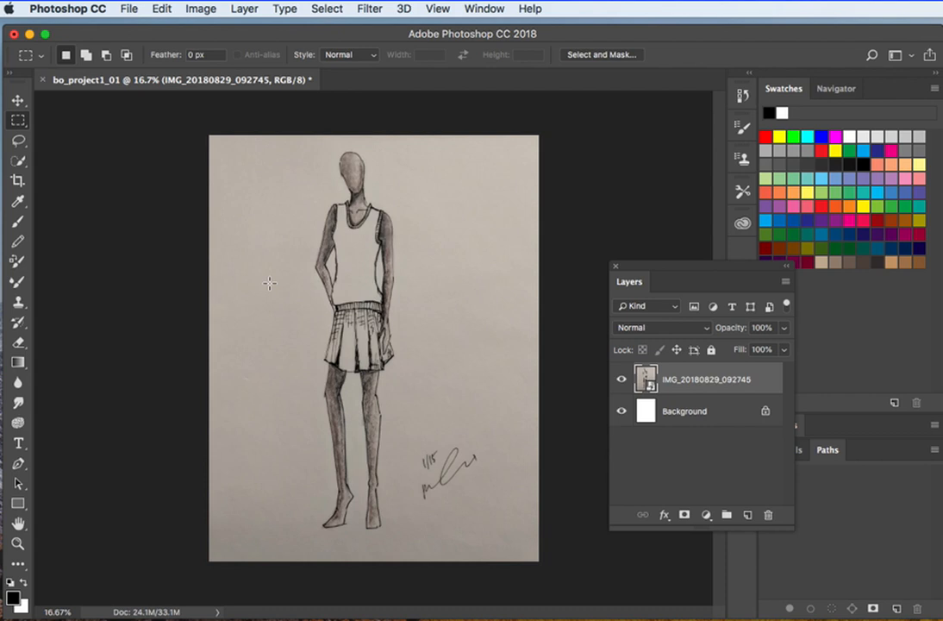
- Rasterize the IMG_20180829_092745 layer and duplicate it
left_click(687, 384)
right_click(687, 384)
left_click(705, 378)
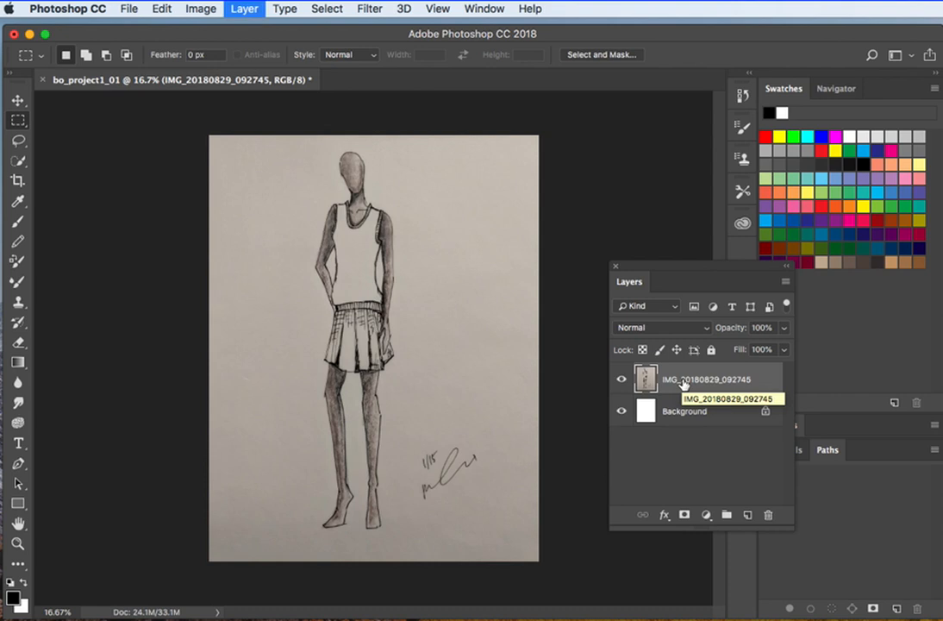
key("super+j")
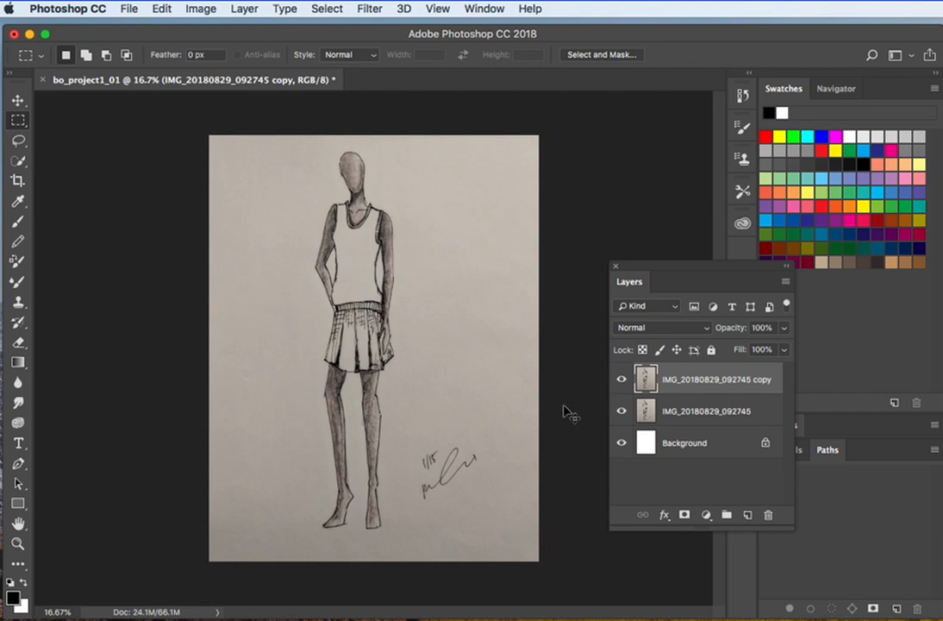
- Apply a Levels adjustment to the copied sketch layer with input levels 2, 0.93 and 175 to whiten the paper
key("super+l")
left_click_drag(698, 271, 638, 273)
left_click_drag(568, 272, 587, 272)
left_click_drag(501, 272, 503, 272)
left_click_drag(588, 272, 576, 276)
left_click(575, 274)
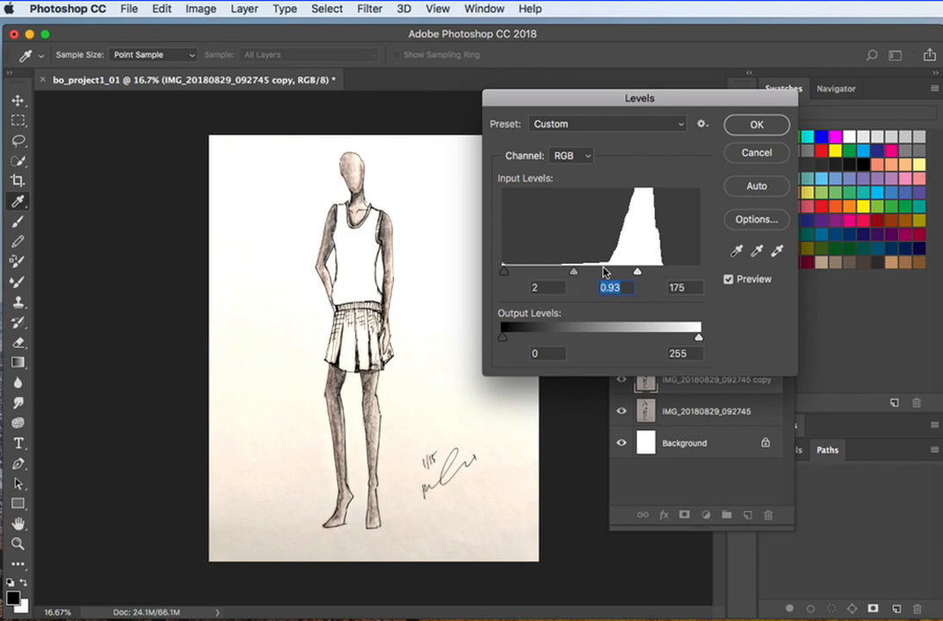
left_click(749, 130)
key("m")
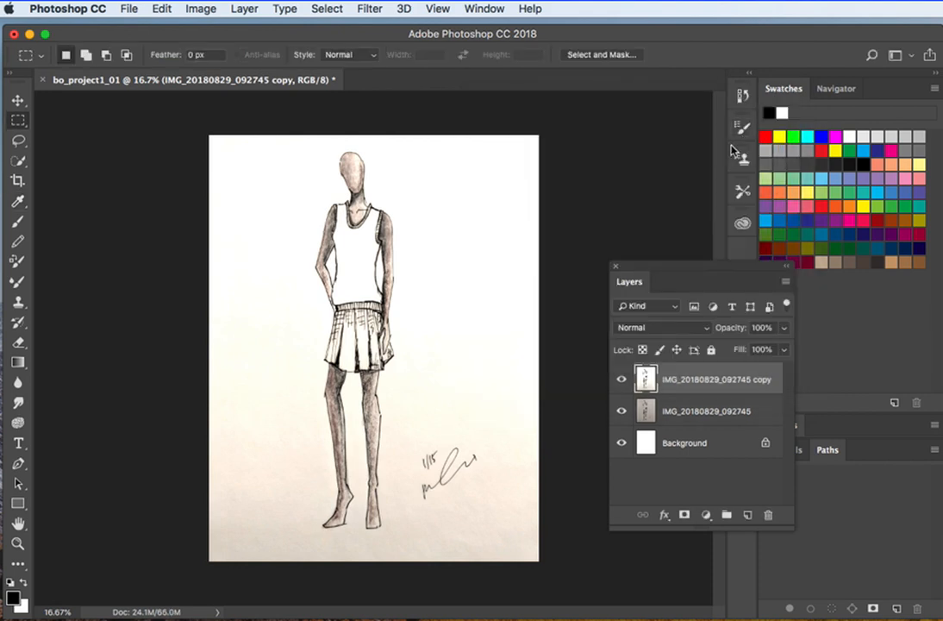
- Apply a second Levels adjustment to the copied layer, using Auto and setting the midtones to 0.83 and the highlights to 226
key("super+l")
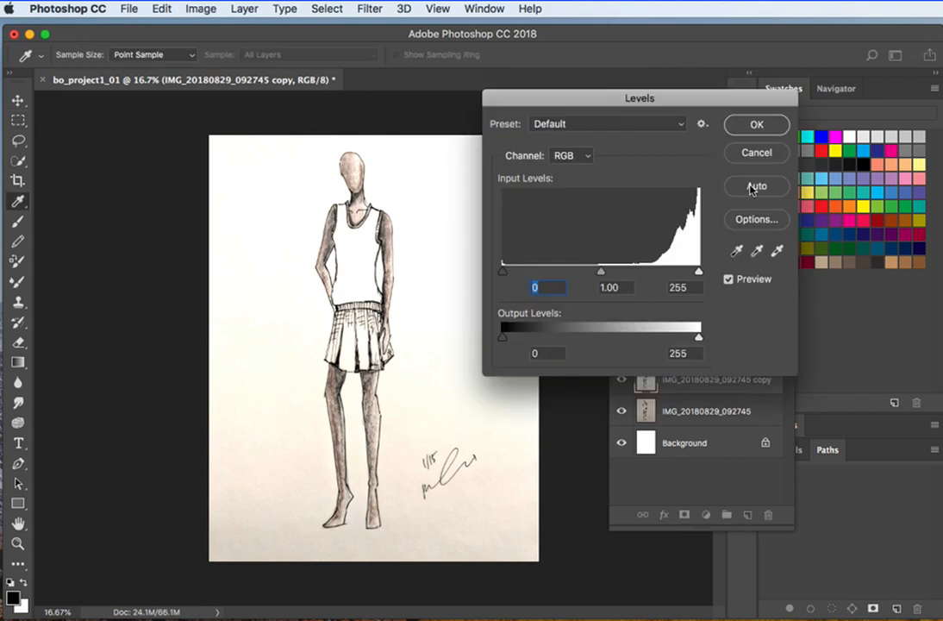
left_click(752, 187)
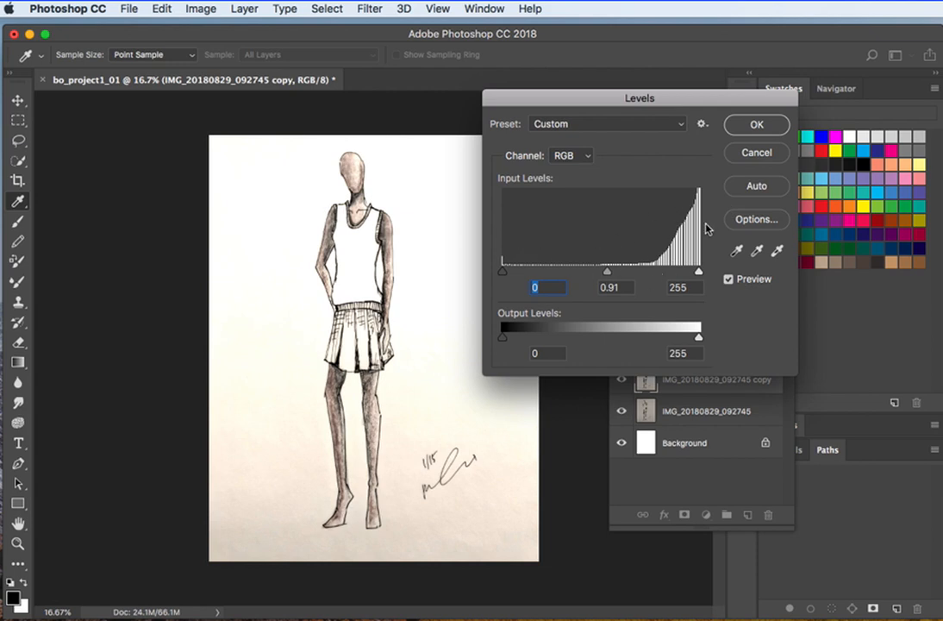
left_click_drag(698, 274, 675, 274)
left_click_drag(597, 274, 600, 274)
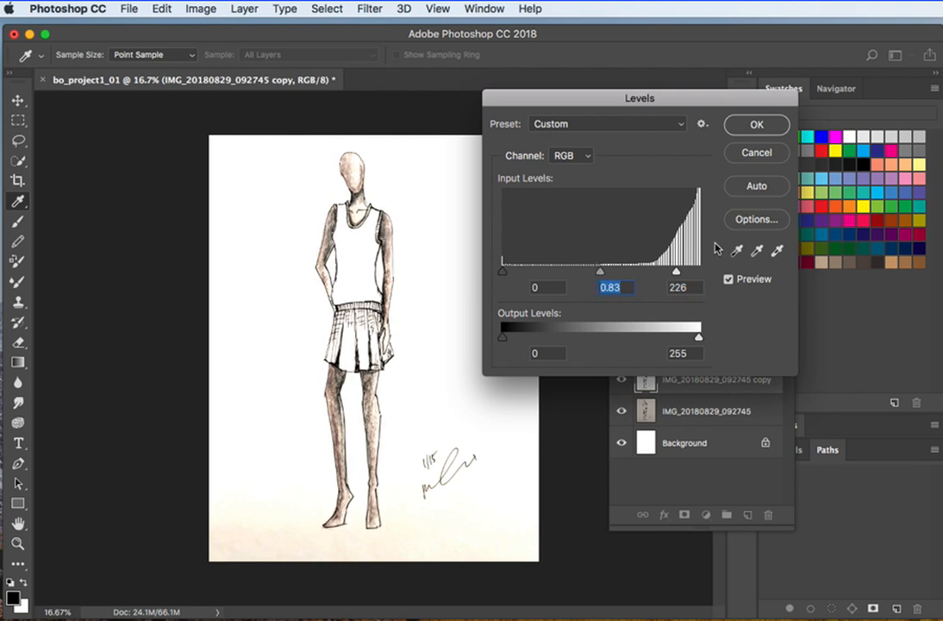
left_click(762, 125)
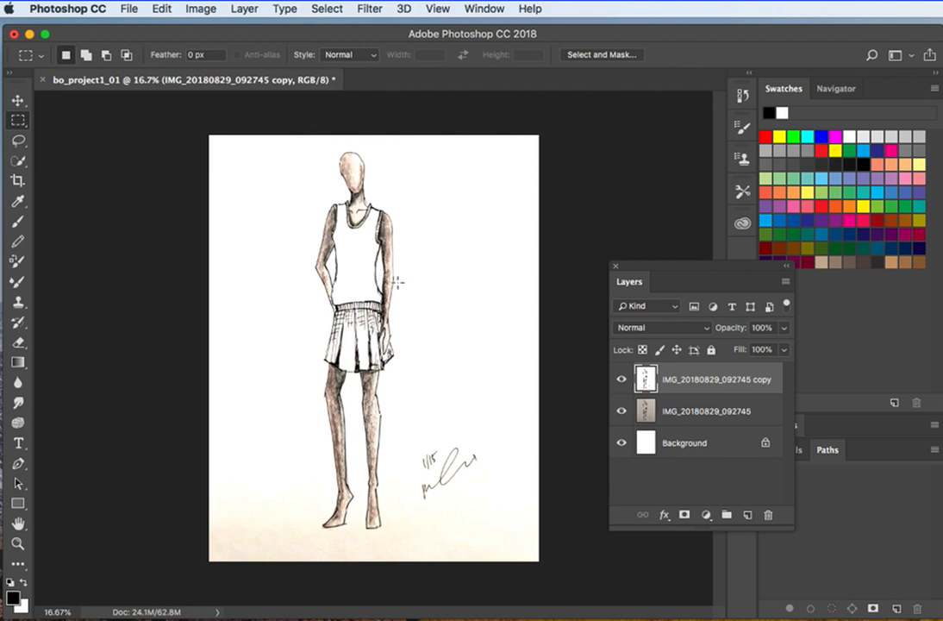
- Switch to the Paint Bucket tool and set the foreground color to purple #861be9
left_click(19, 363)
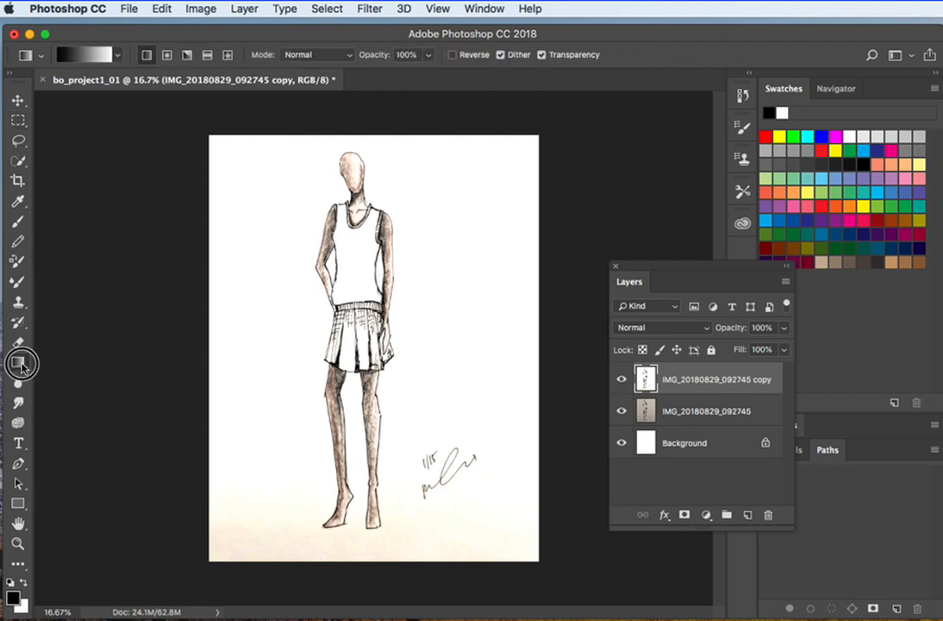
left_click(22, 367)
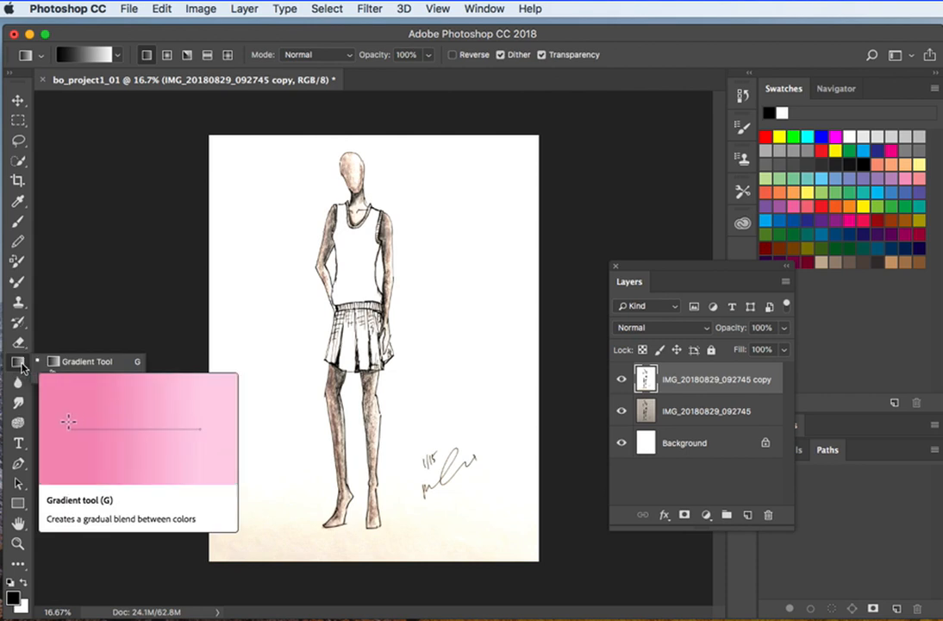
left_click(71, 377)
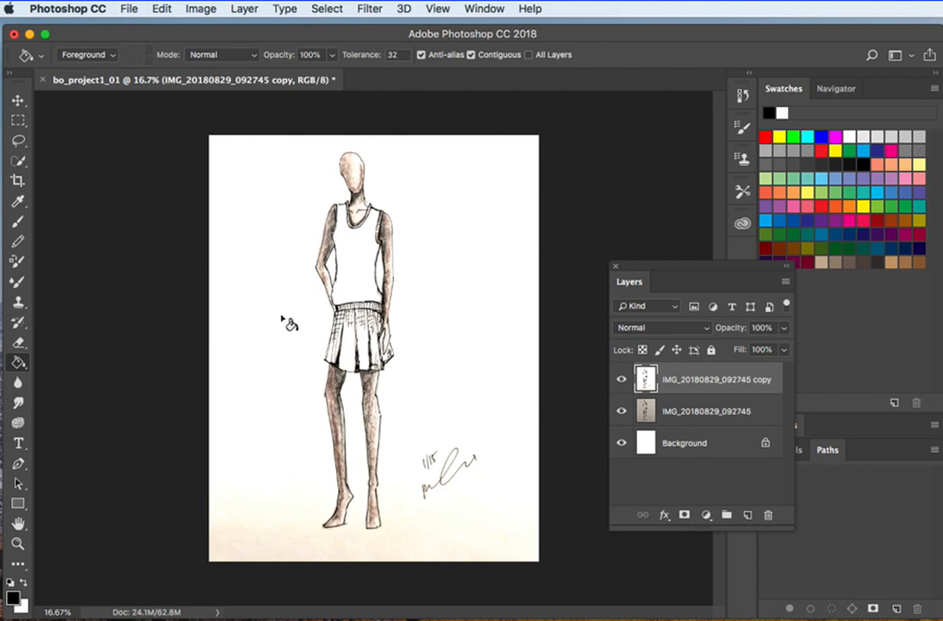
left_click(14, 601)
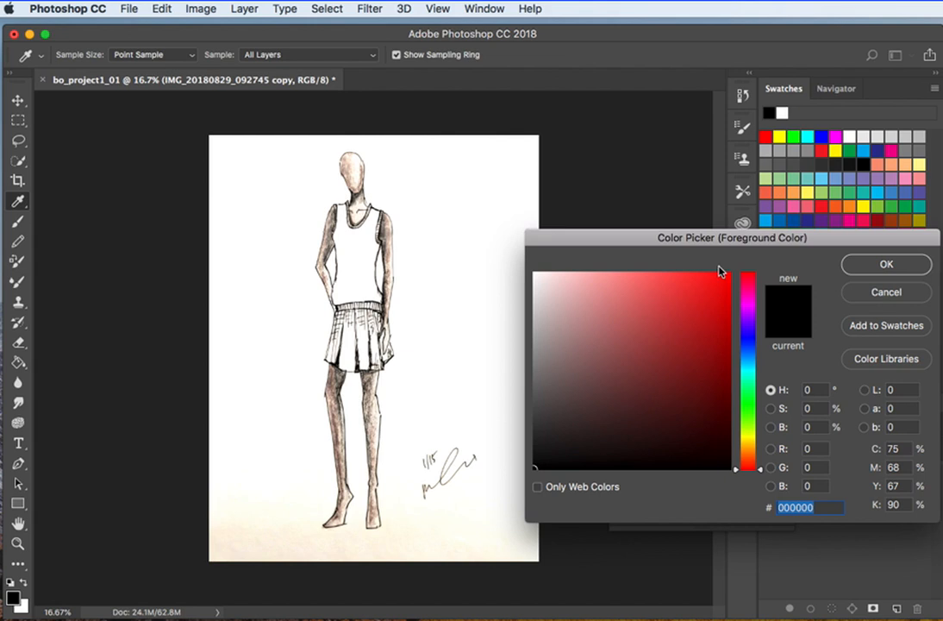
left_click(743, 320)
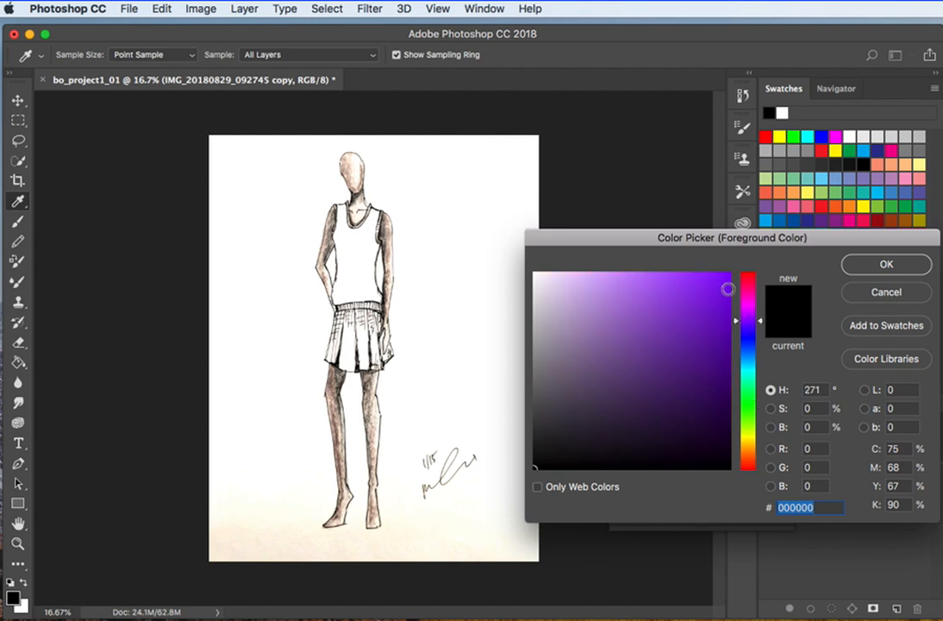
mouse_move(713, 293)
left_mouse_down()
mouse_move(694, 318)
mouse_move(712, 330)
left_mouse_up()
left_click(708, 289)
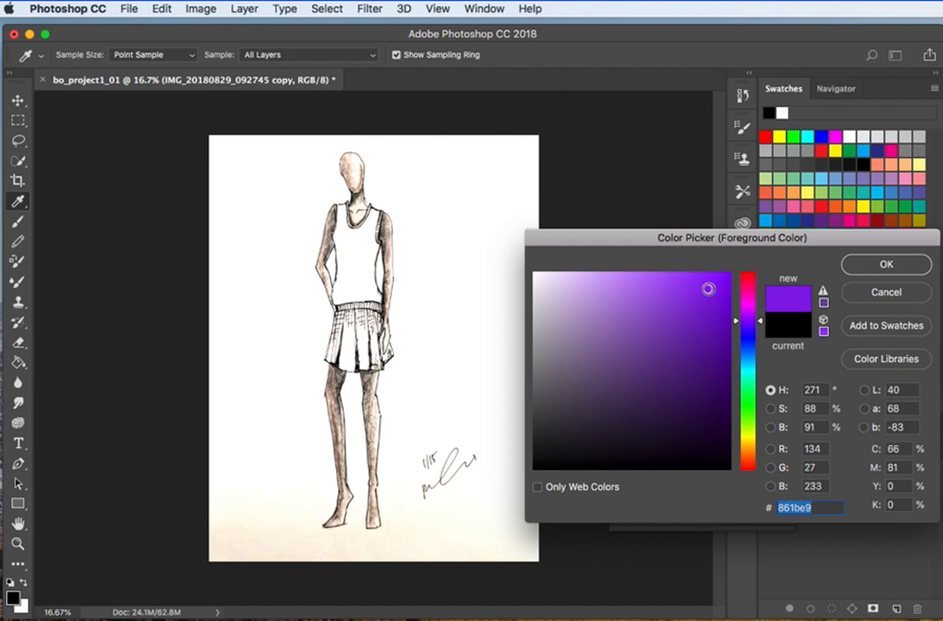
left_click(853, 267)
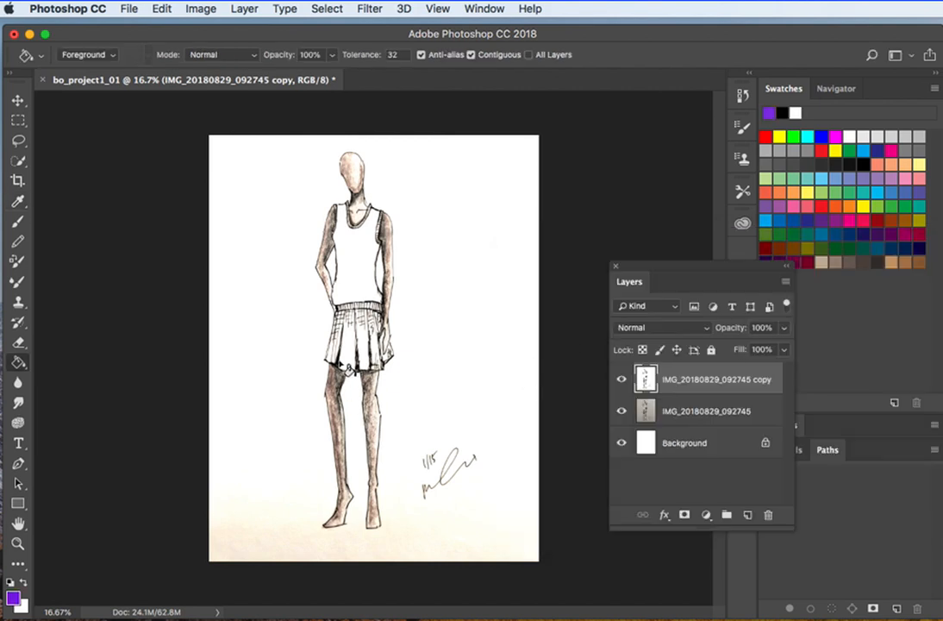
- Fill several pleat sections of the skirt with the purple foreground color on the copied layer
left_click(353, 340)
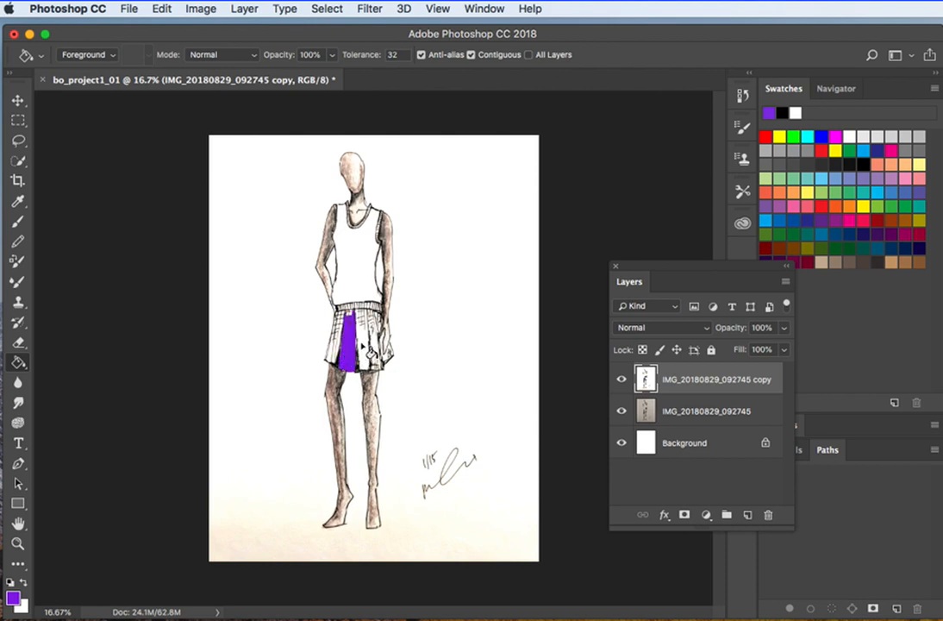
left_click(362, 344)
left_click(374, 346)
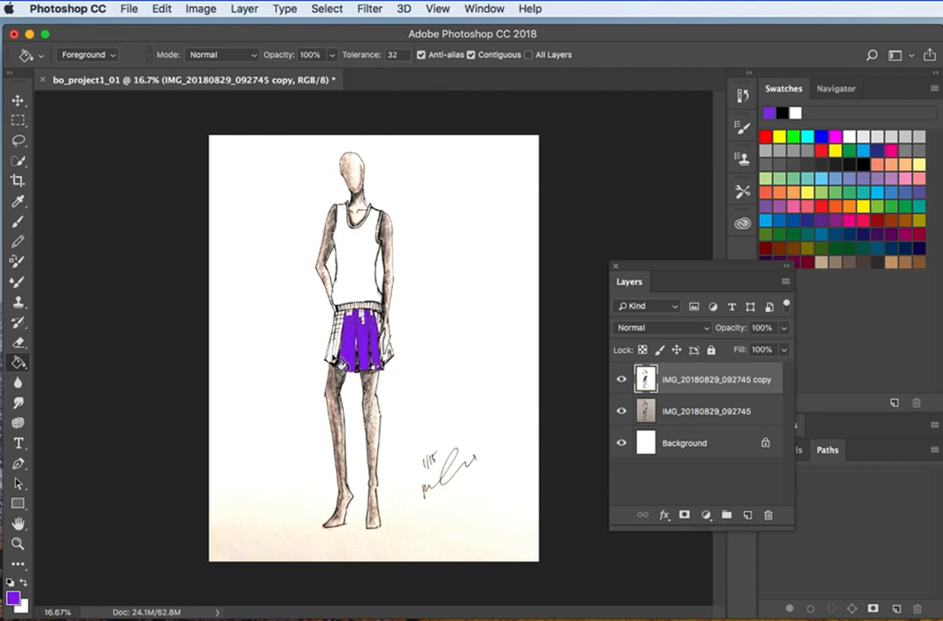
left_click(334, 350)
- Try to fill the tank top with purple, and undo that fill
left_click(363, 285)
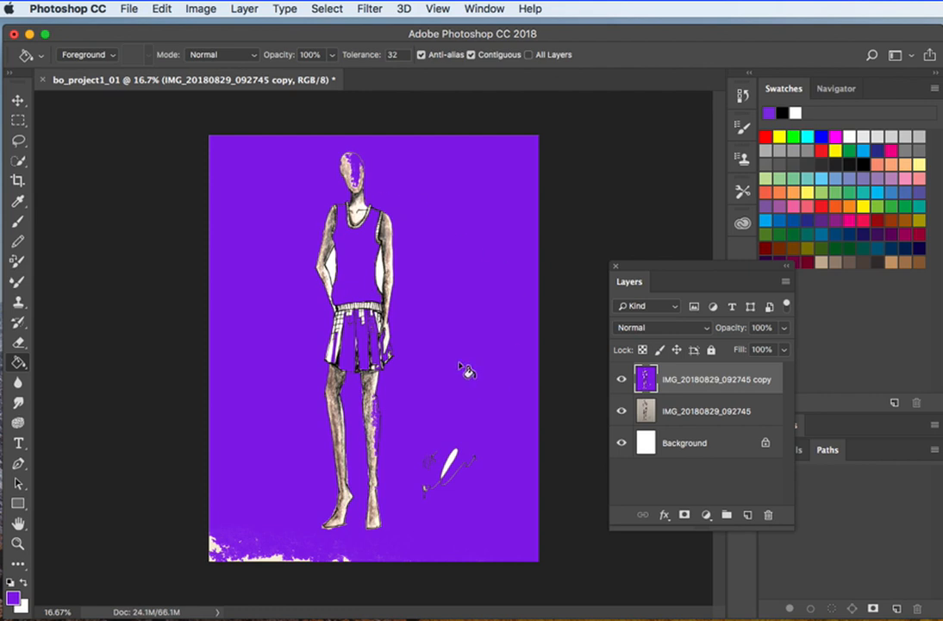
key("super+z")
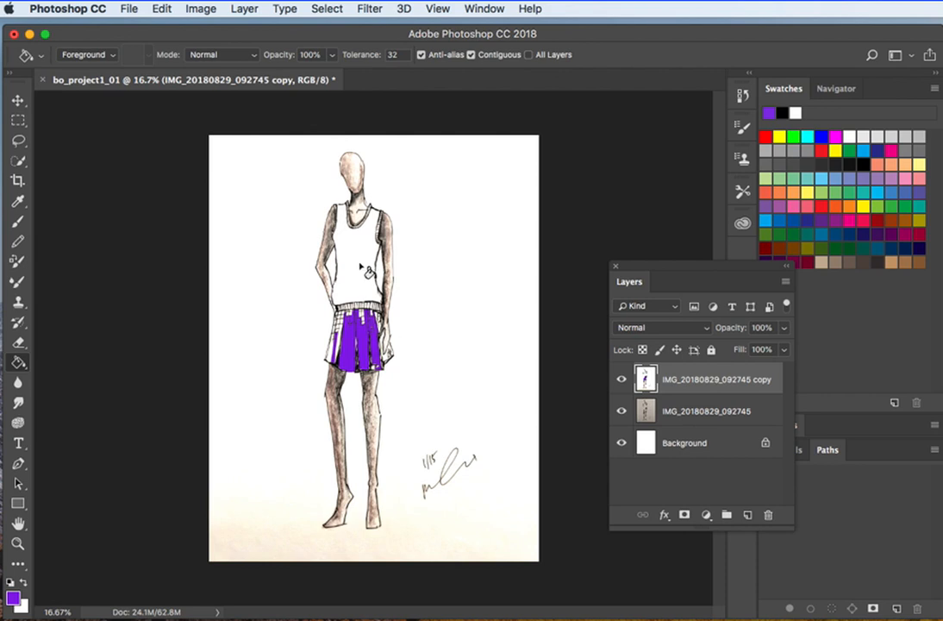
- Try the purple Paint Bucket fill on the tank top again with the view at 100%, and undo it
left_click(17, 543)
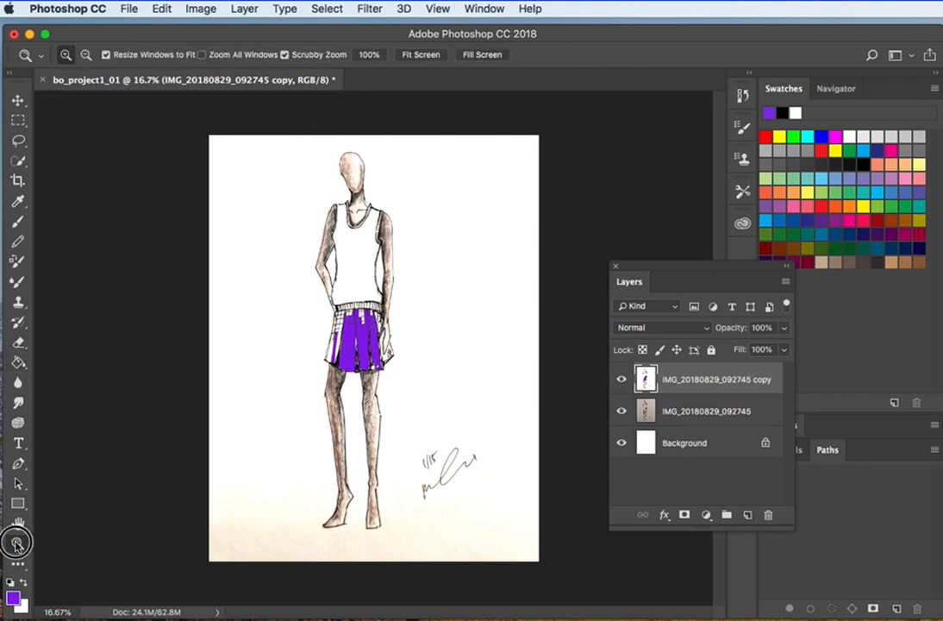
left_click(356, 231)
left_click(297, 207)
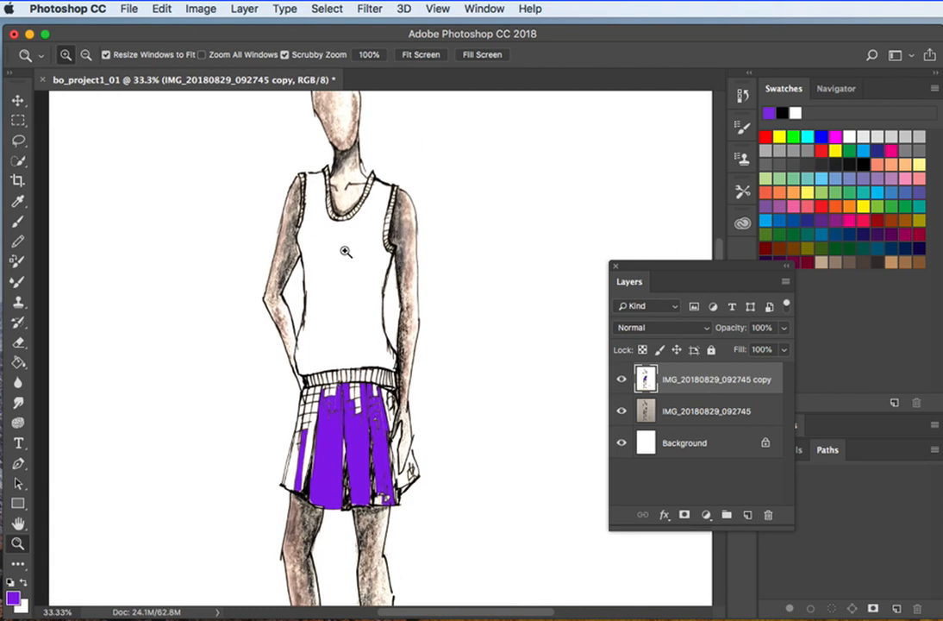
left_click(293, 218)
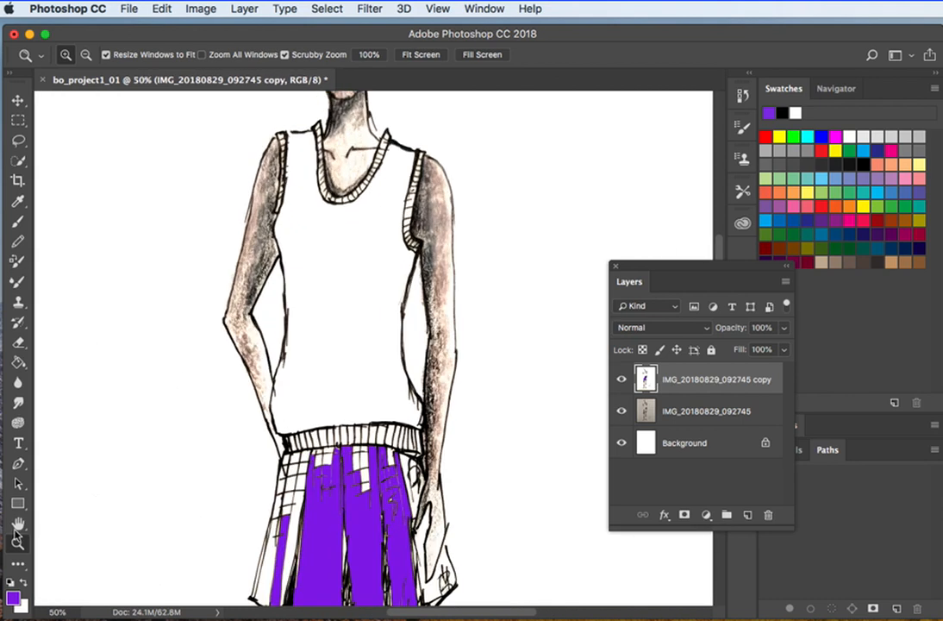
left_click(304, 147)
left_click(302, 145)
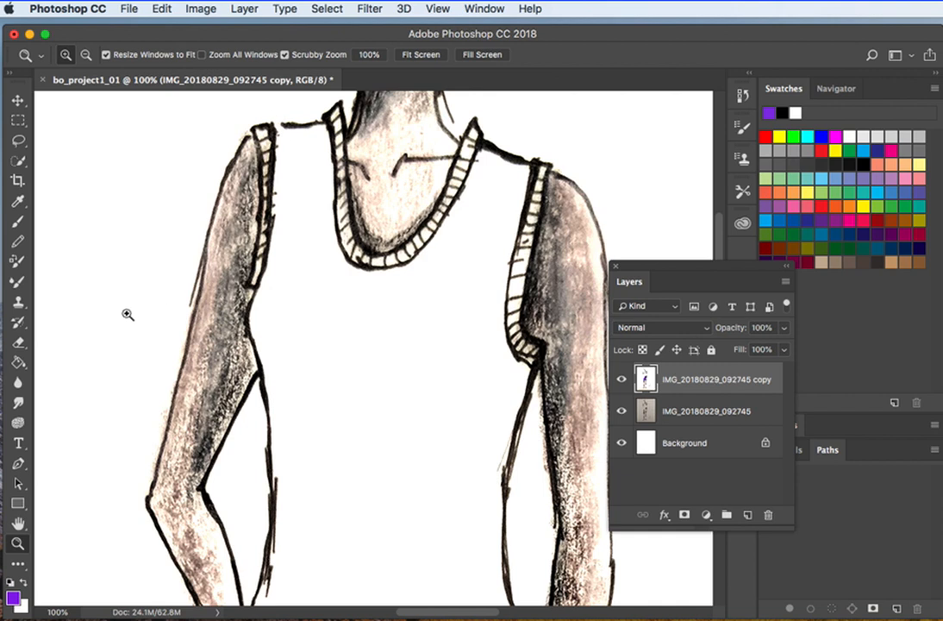
left_click(18, 363)
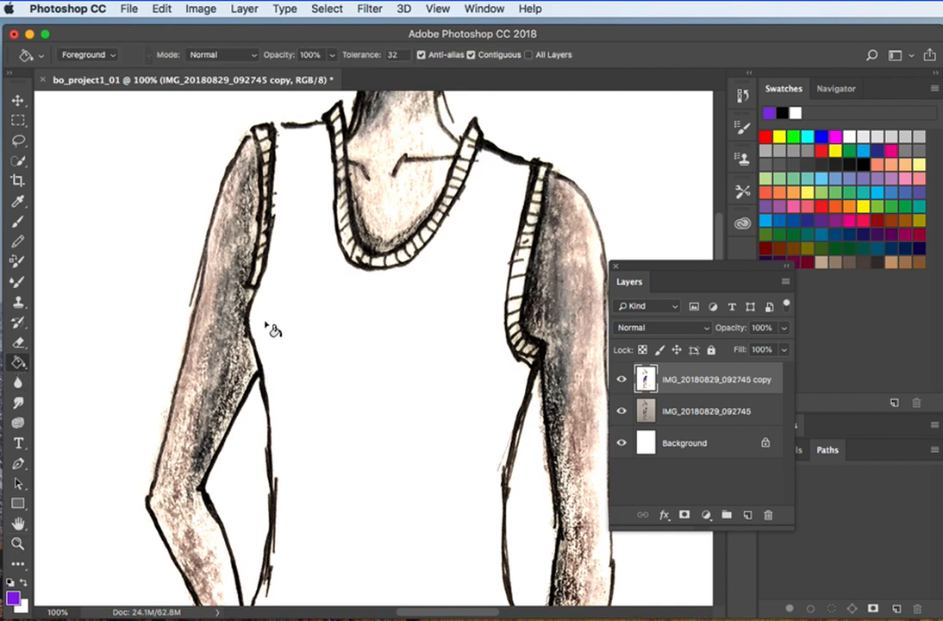
left_click(307, 317)
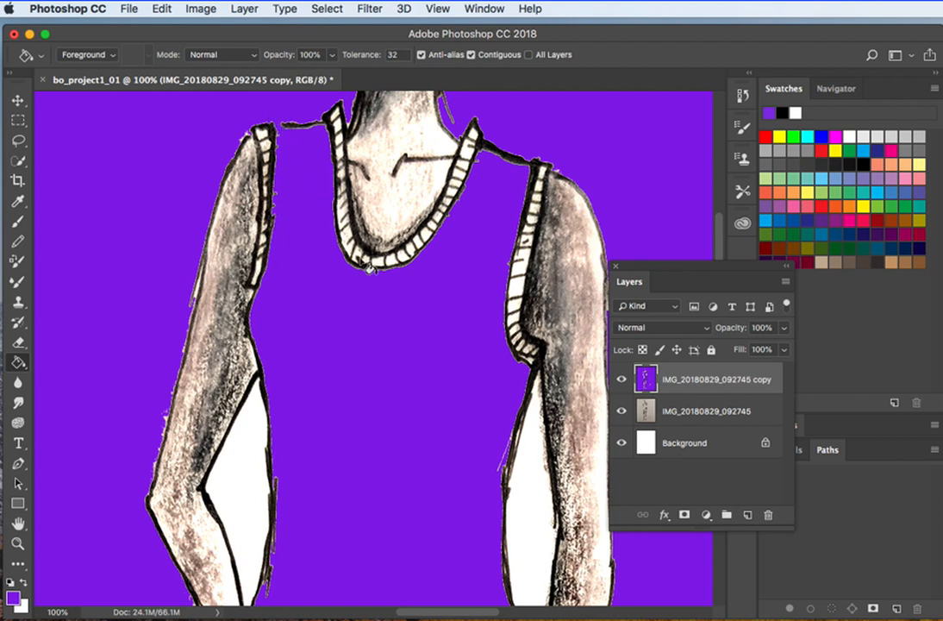
key("super+z")
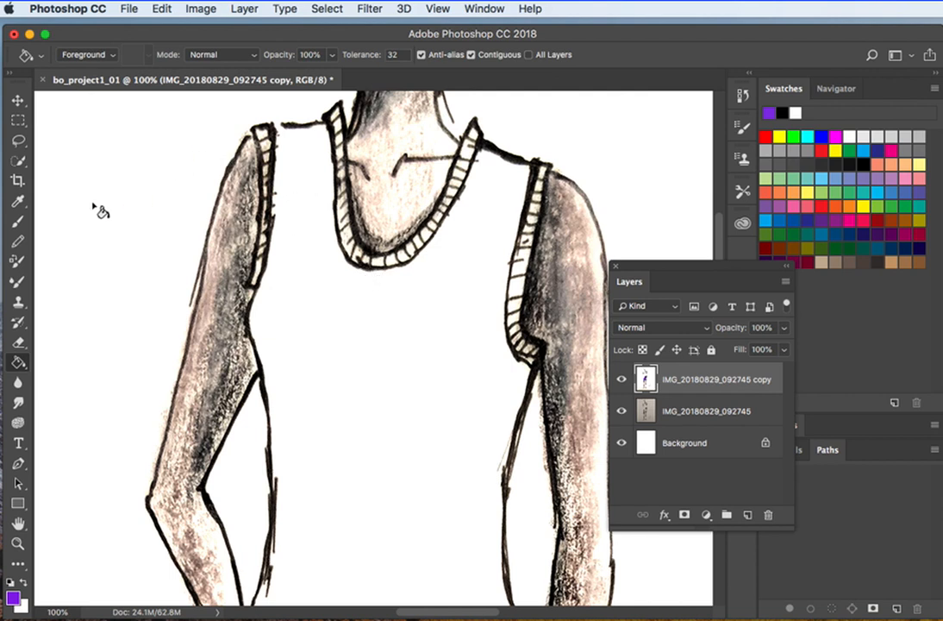
- Switch to the Brush tool with the default black foreground, try a stroke across the gap in the tank top's shoulder line, and undo it
left_click(27, 224)
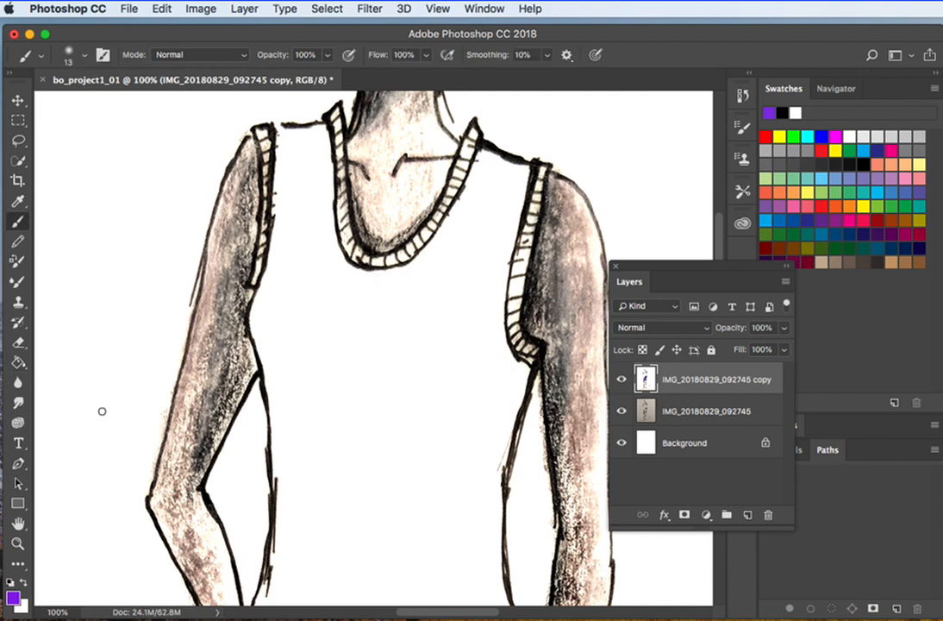
left_click(11, 582)
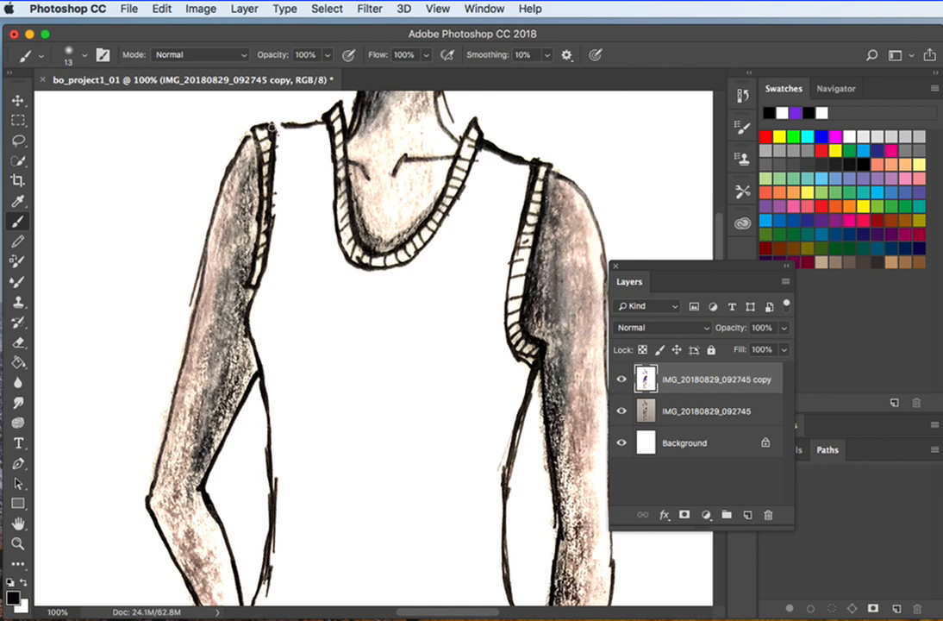
left_click_drag(271, 126, 289, 126)
key("super+z")
- Choose the Hard Round brush from General Brushes, try a short stroke at the shoulder gap, and undo that stroke
left_click(84, 57)
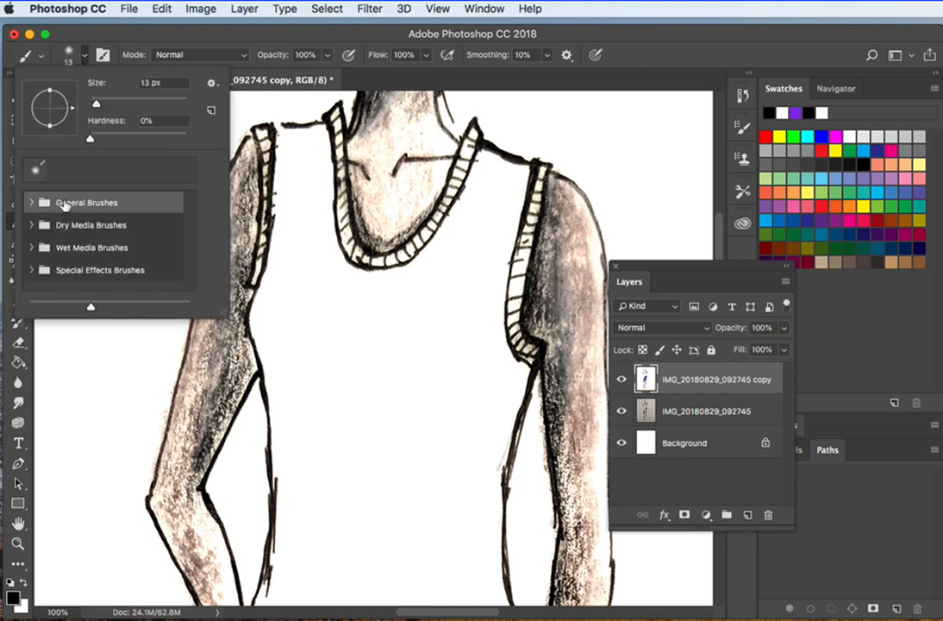
left_click(32, 203)
left_click(82, 266)
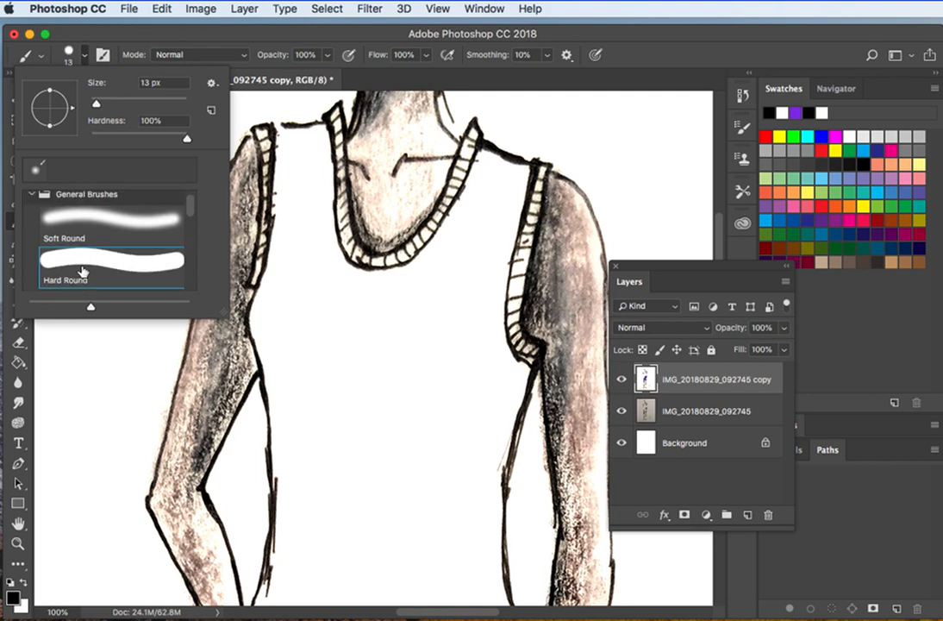
left_click_drag(274, 127, 282, 126)
key("super+z")
- Reduce the brush size to 9 px and close the gap in the tank top's shoulder outline with black
left_click(83, 57)
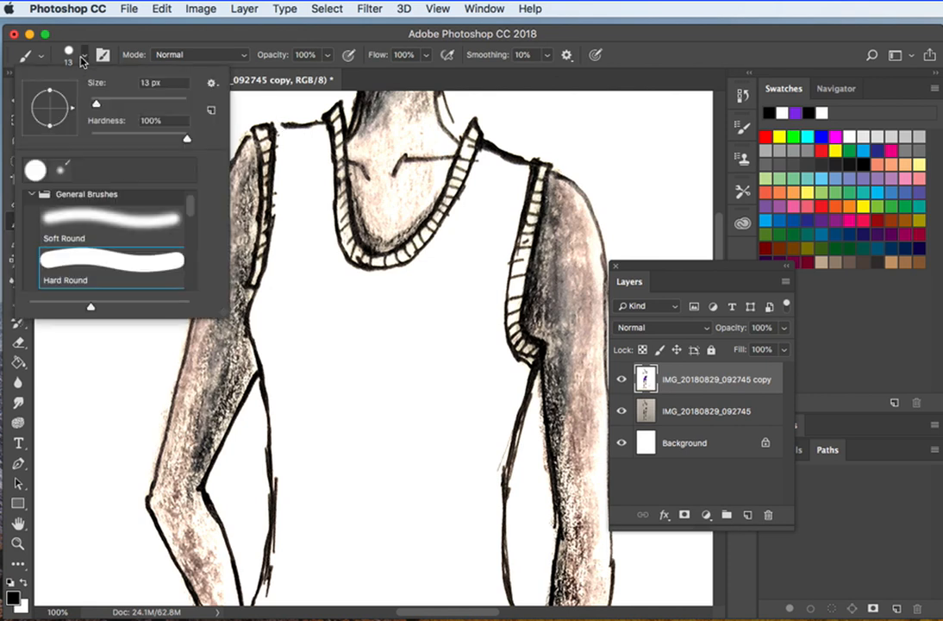
left_click_drag(97, 107, 95, 108)
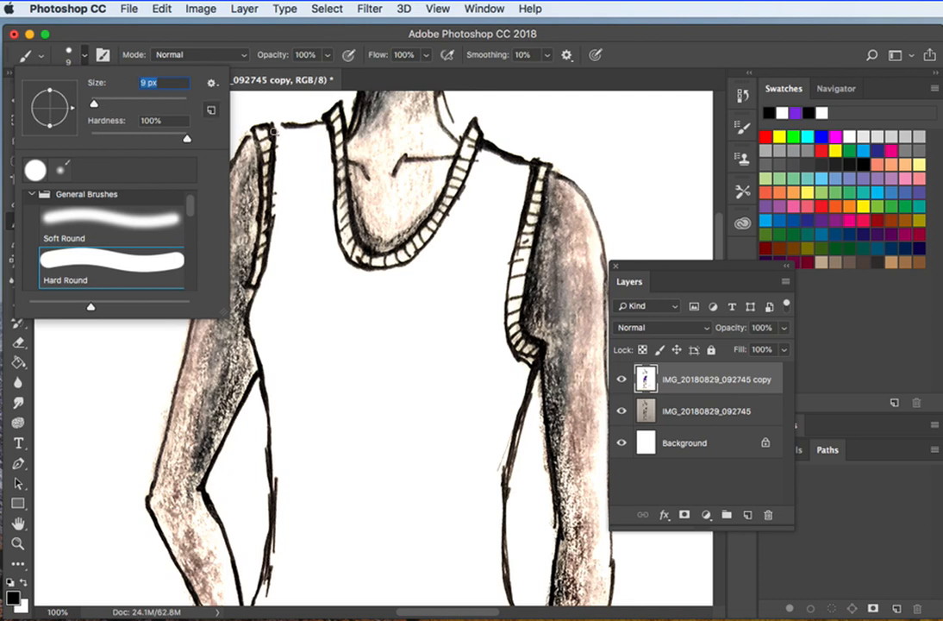
left_click(242, 108)
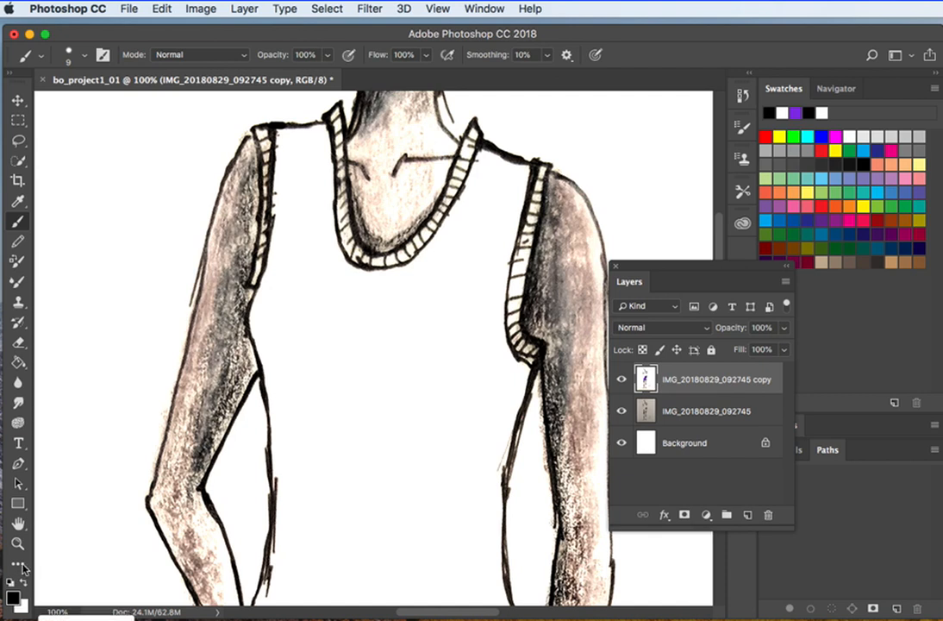
- Fill the tank top with the yellow swatch color using the Paint Bucket tool
left_click(17, 366)
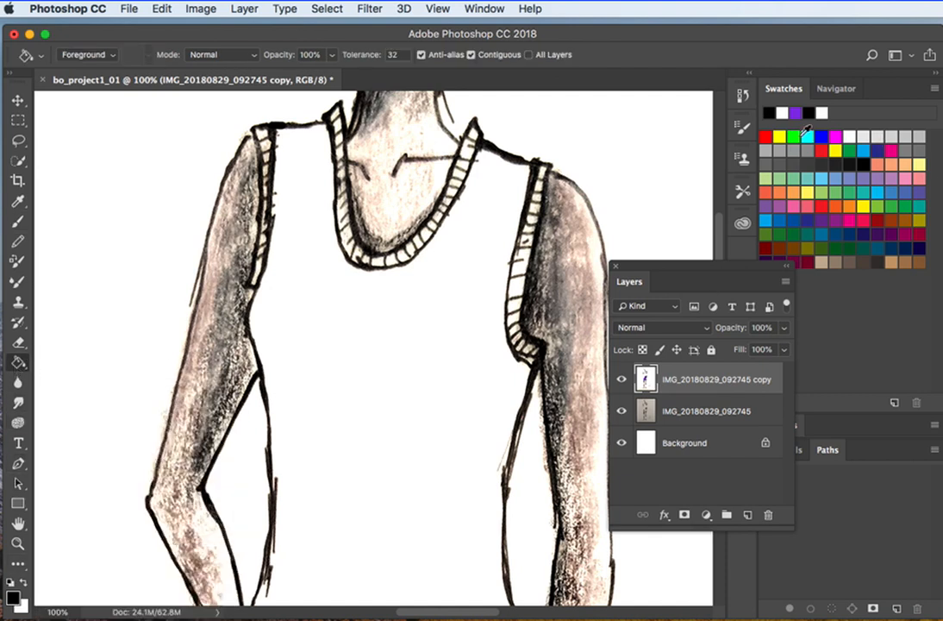
left_click(783, 135)
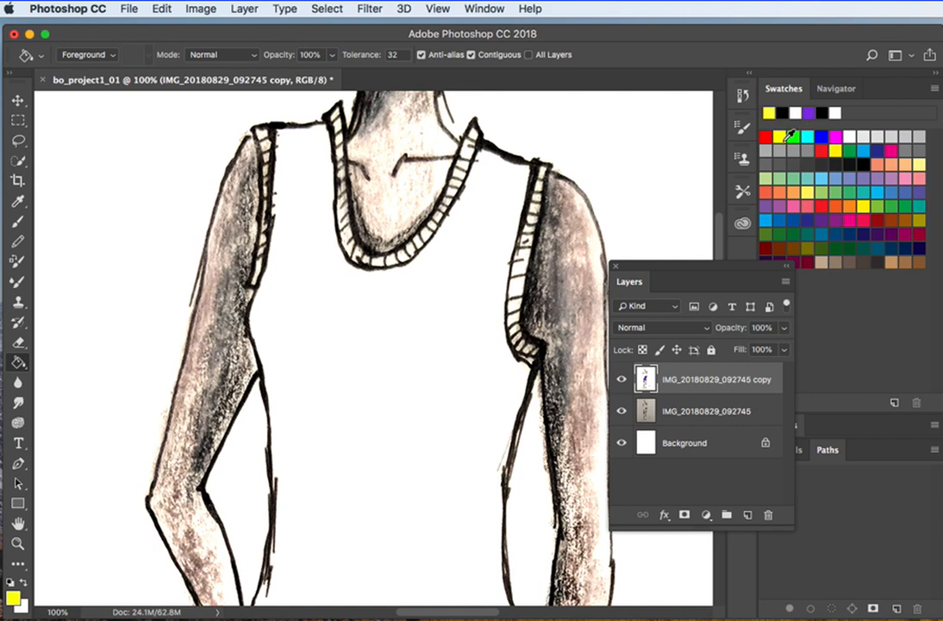
left_click(398, 331)
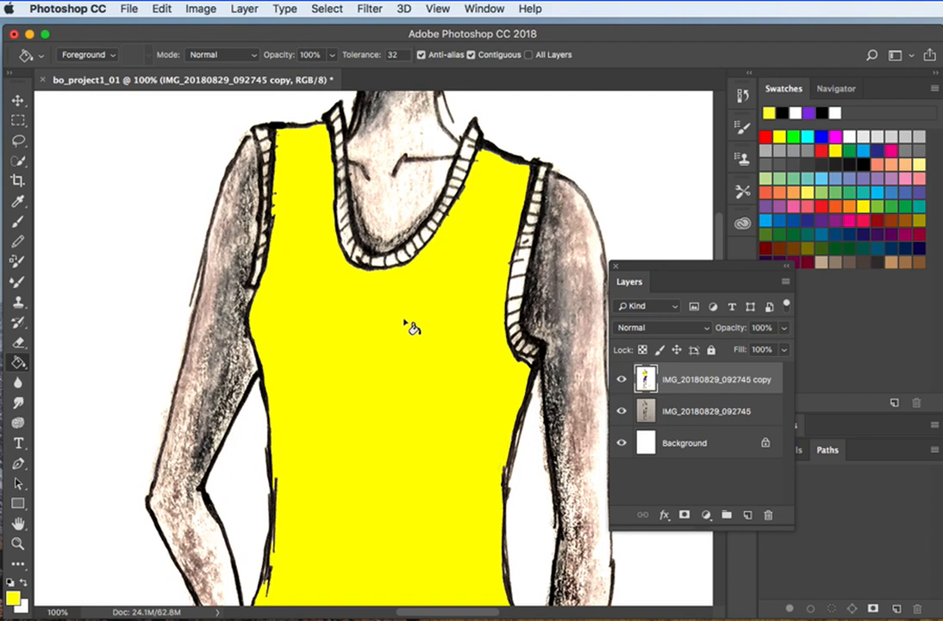
- Fill three adjacent rib sections of the waistband with yellow
scroll(413, 328, "down", 10)
scroll(413, 329, "up", 5)
left_click(410, 315)
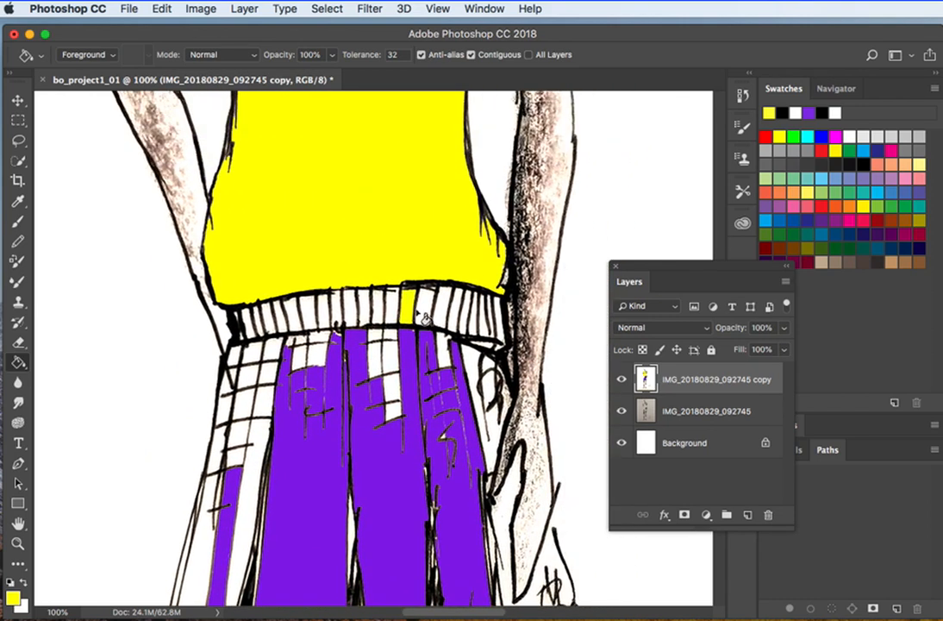
left_click(423, 303)
left_click(441, 303)
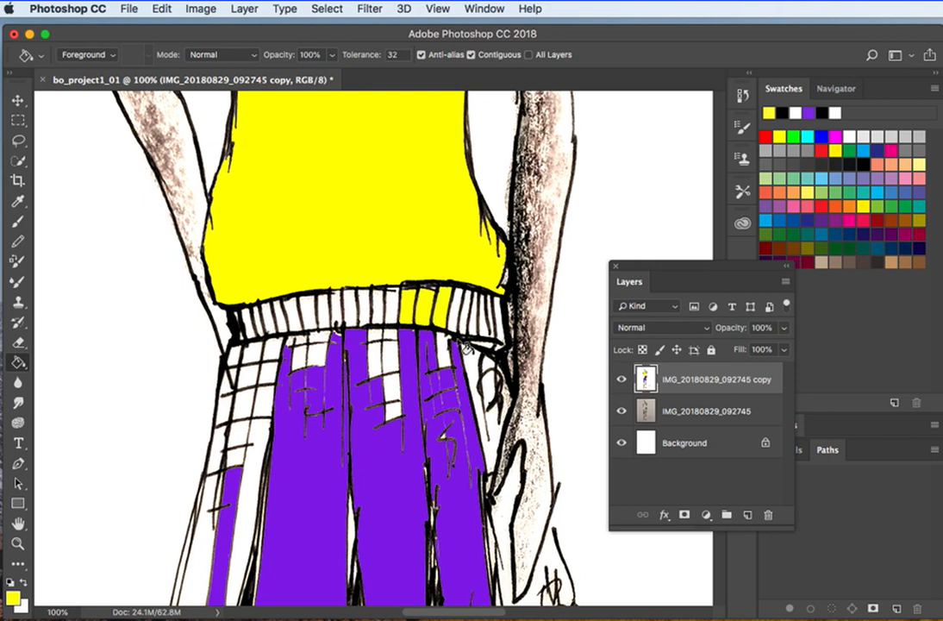
- Hide the colored copy layer so the original drawing shows with the whole page in view
scroll(461, 336, "up", 5)
scroll(458, 318, "right", 7)
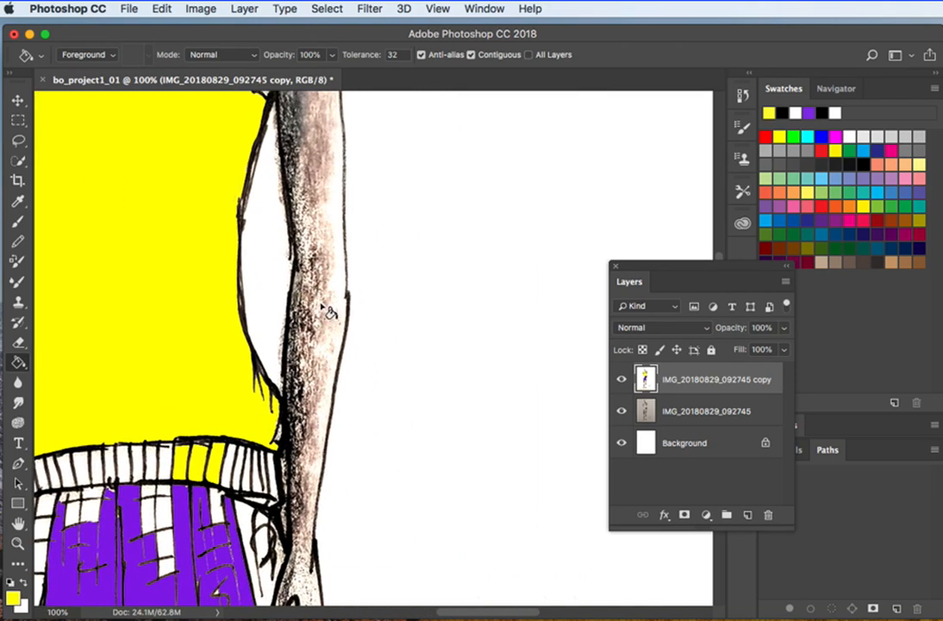
key("super+minus")
key("super+minus")
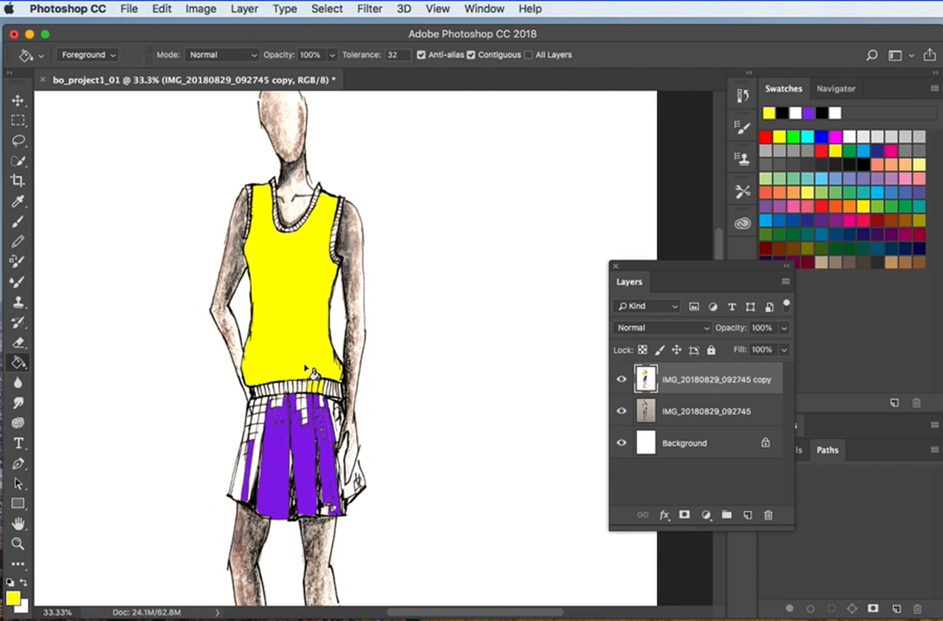
left_click(624, 379)
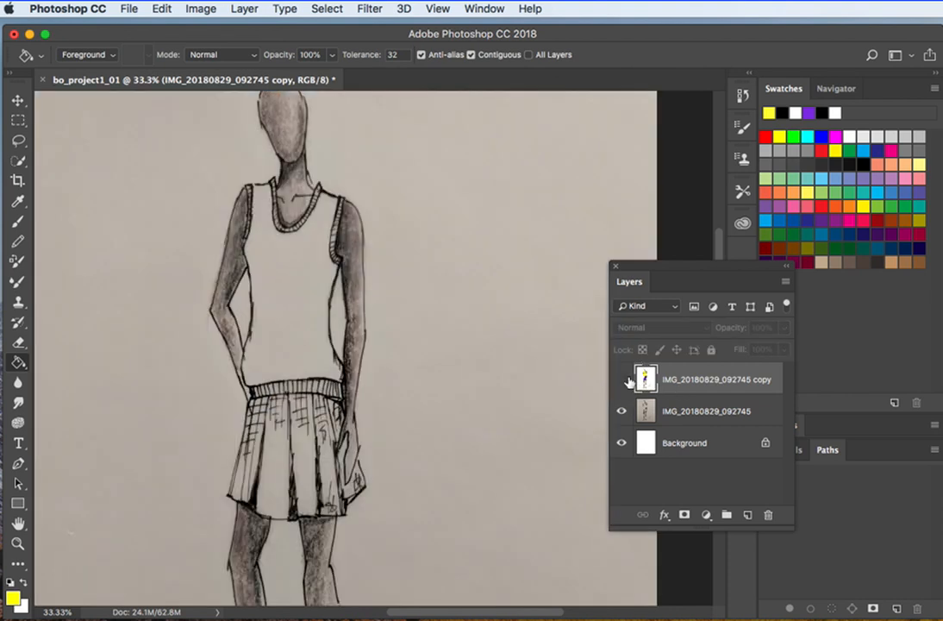
key("super+minus")
key("super+minus")
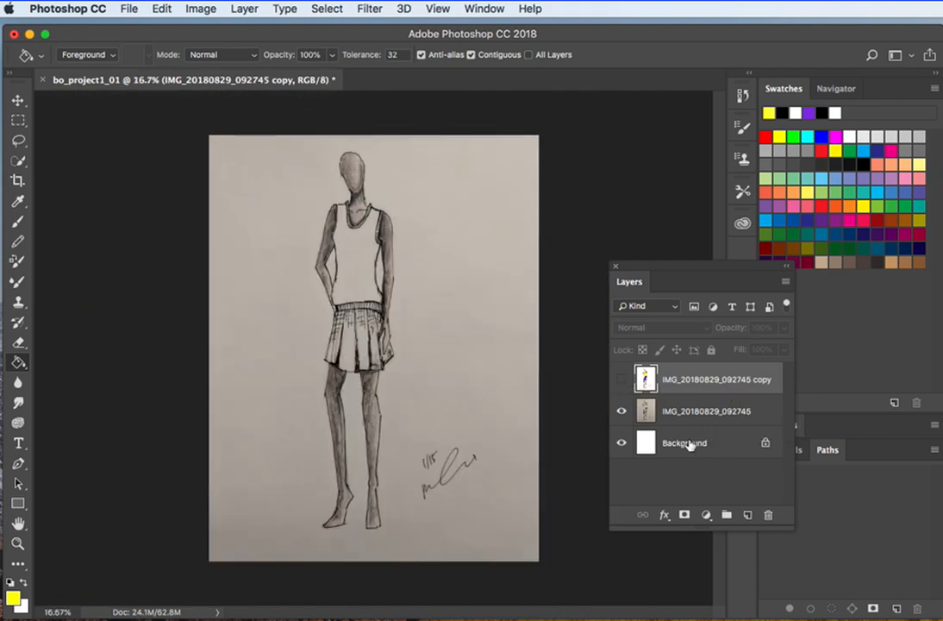
- Select the original drawing layer and toggle the colored copy's visibility to compare the two, leaving the copy hidden
left_click(702, 415)
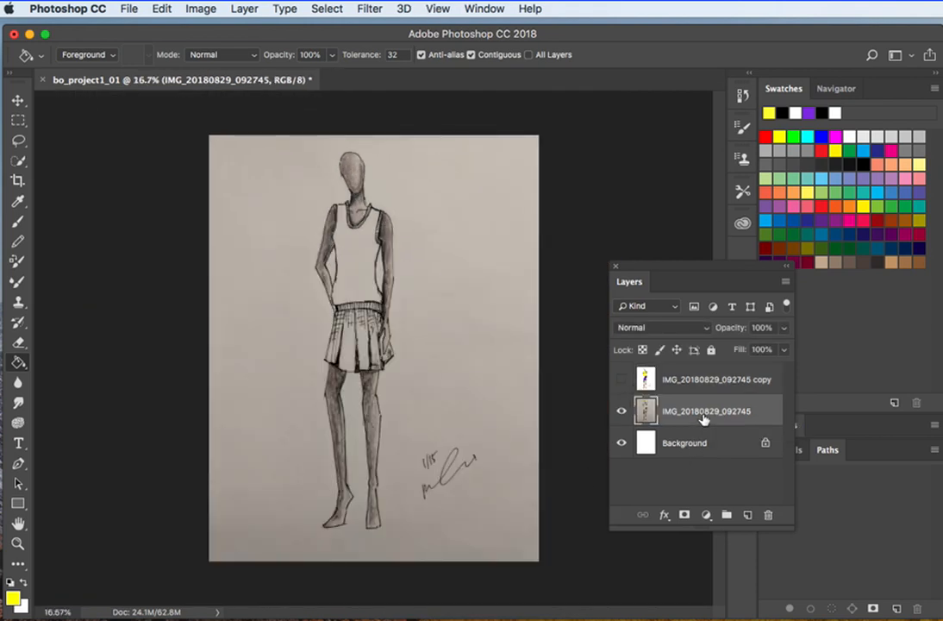
left_click(622, 381)
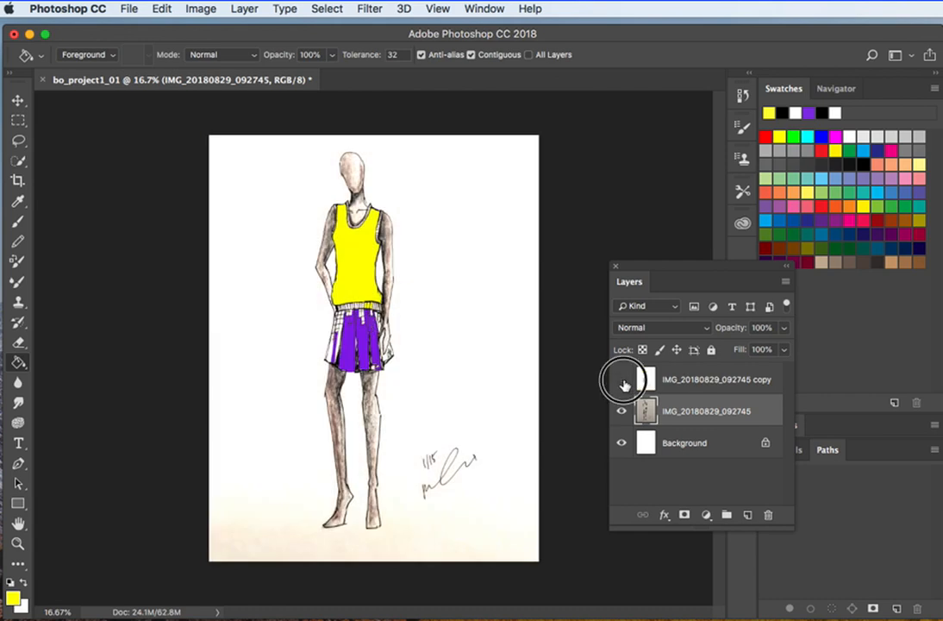
left_click(622, 380)
left_click(622, 380)
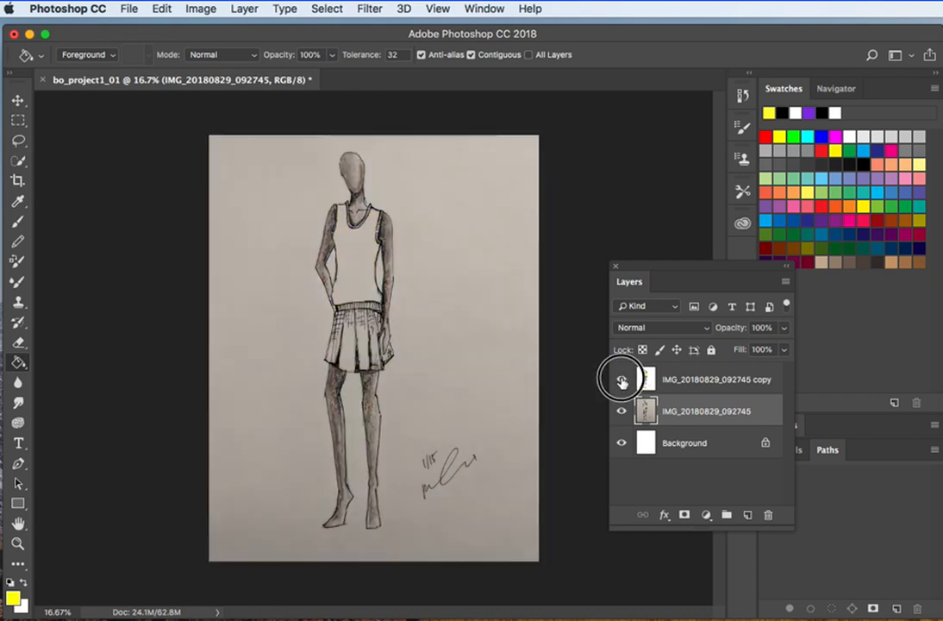
left_click(623, 380)
left_click(622, 380)
left_click(622, 380)
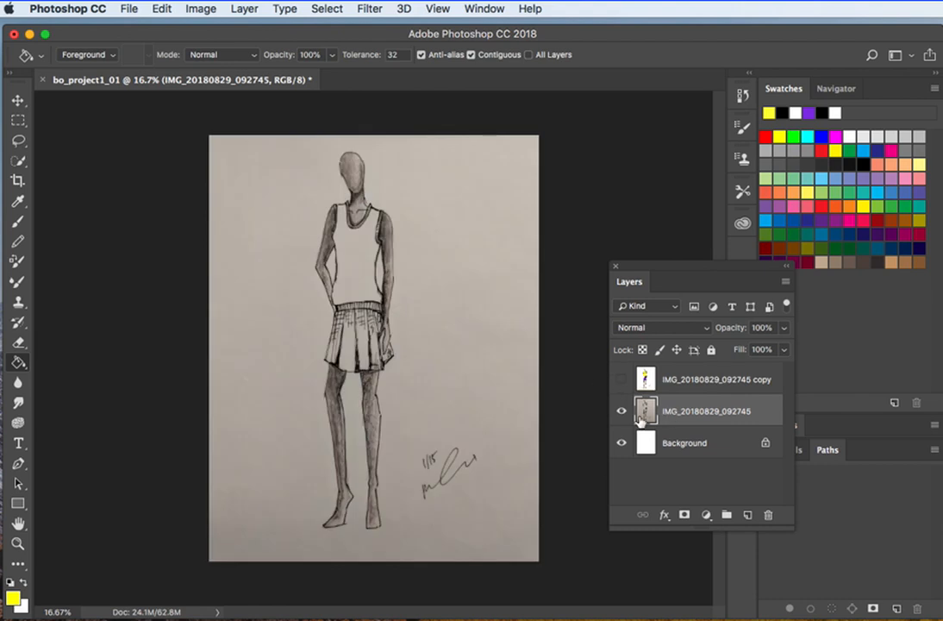
- Duplicate the original drawing layer and apply Levels to the duplicate with input shadows 33, midtones 0.87 and highlights 153
key("super+j")
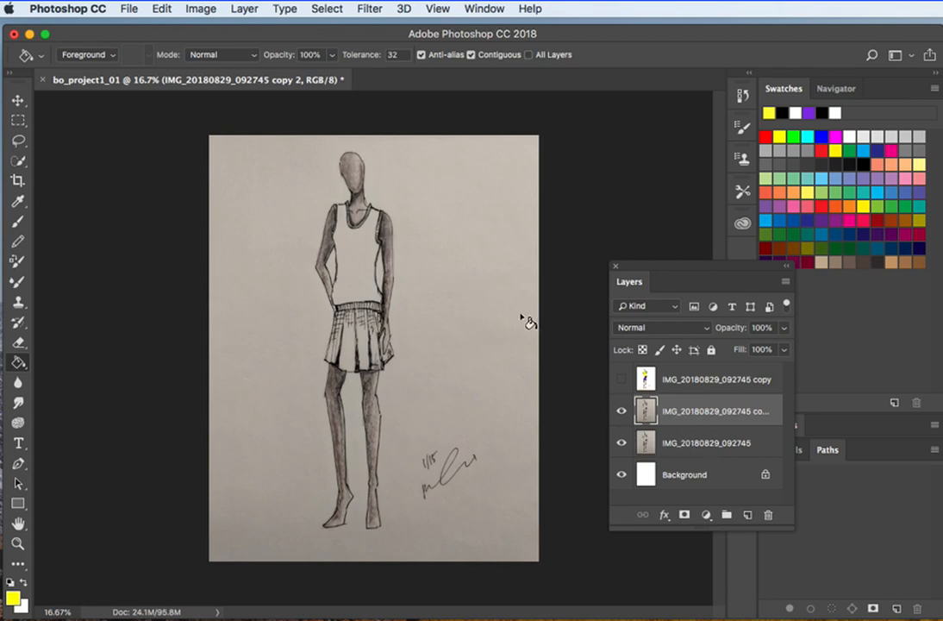
key("super+l")
mouse_move(697, 271)
left_mouse_down()
mouse_move(623, 270)
mouse_move(632, 270)
left_mouse_up()
mouse_move(571, 271)
left_mouse_down()
mouse_move(596, 270)
mouse_move(586, 270)
left_mouse_up()
left_click_drag(504, 273, 526, 269)
mouse_move(599, 272)
left_mouse_down()
mouse_move(587, 274)
mouse_move(632, 272)
mouse_move(579, 276)
left_mouse_up()
left_click(578, 273)
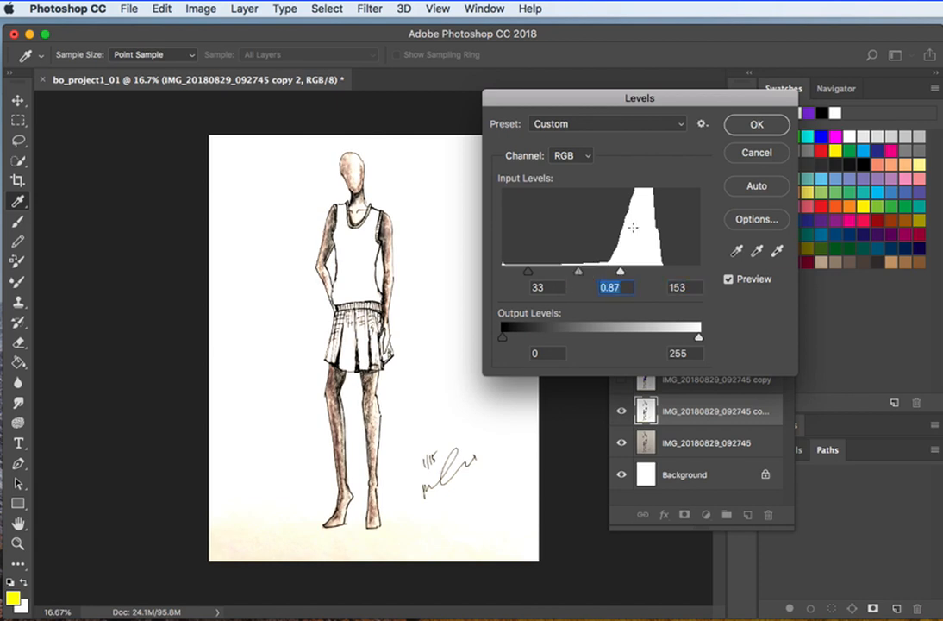
left_click(745, 125)
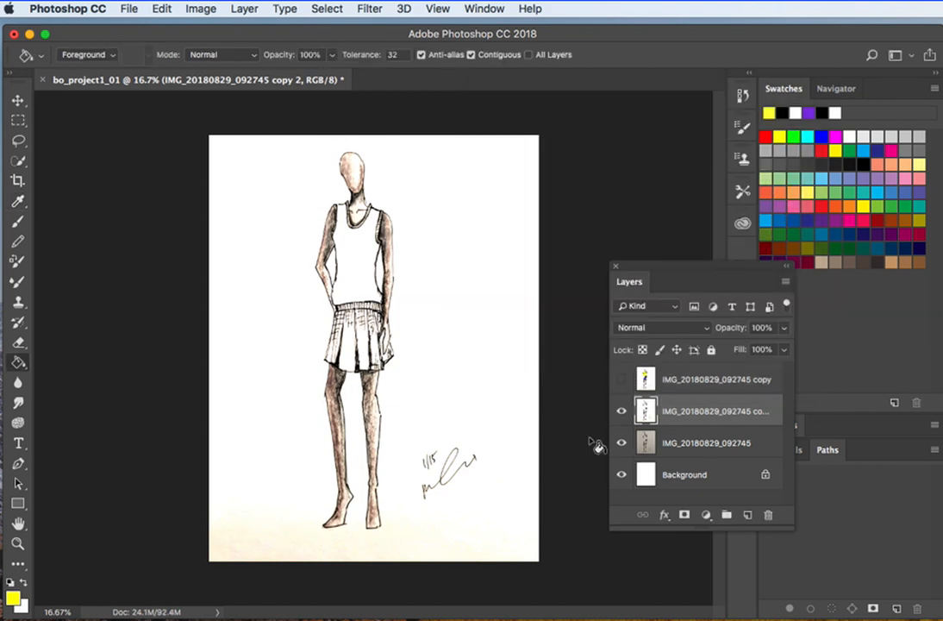
- Add a new layer above the brightened duplicate and paint the tank top yellow on it with a 127 px Hard Round brush
left_click(748, 515)
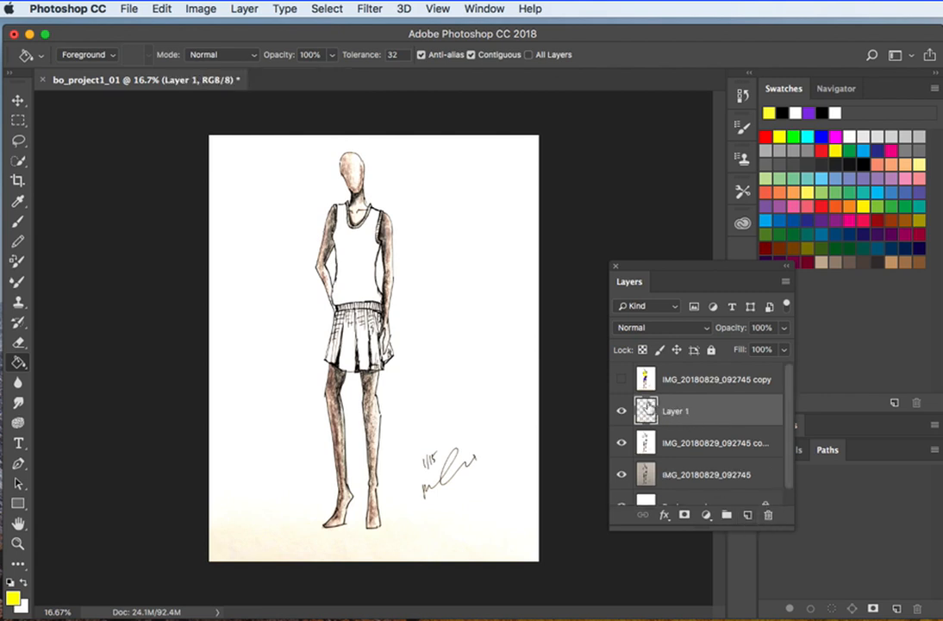
left_click(20, 222)
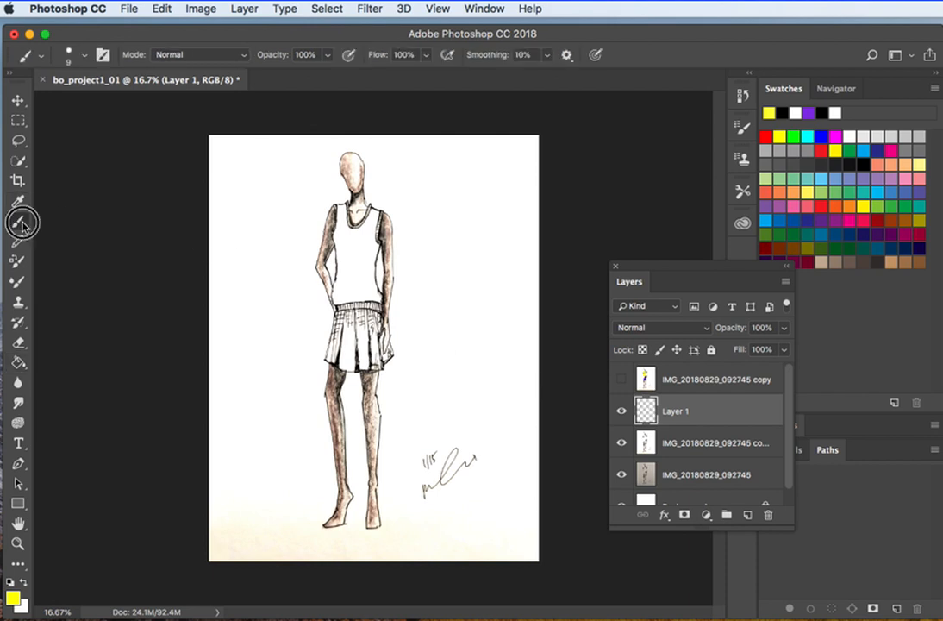
left_click(80, 60)
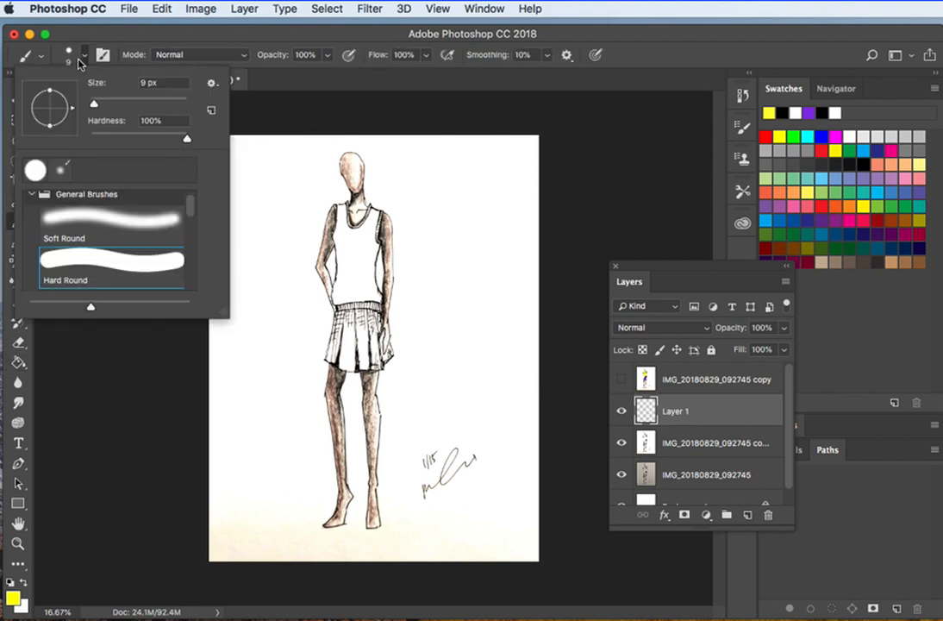
left_click(145, 104)
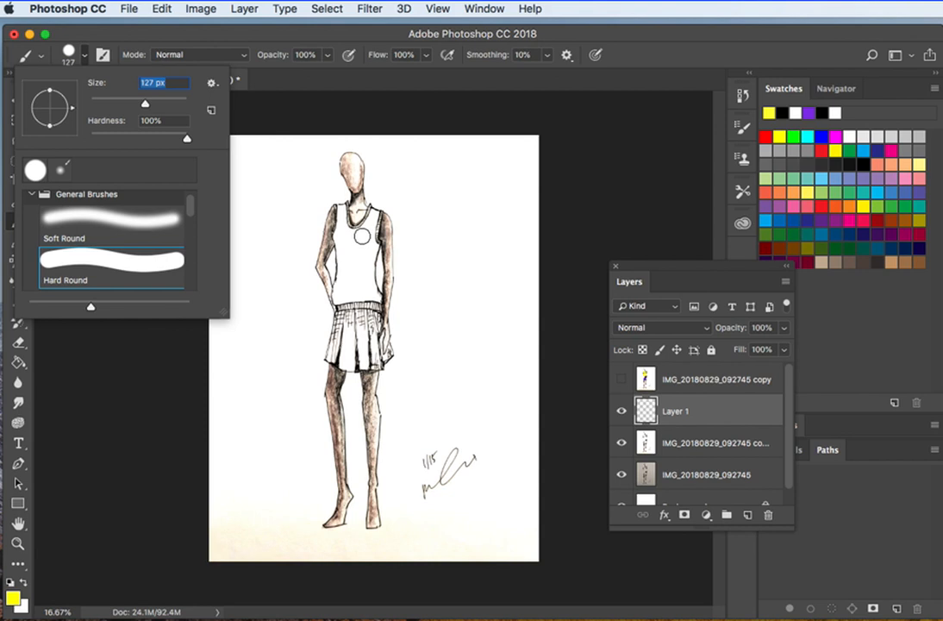
mouse_move(363, 223)
left_mouse_down()
mouse_move(377, 250)
mouse_move(351, 238)
mouse_move(342, 206)
mouse_move(340, 238)
mouse_move(368, 251)
mouse_move(345, 251)
mouse_move(344, 276)
mouse_move(341, 250)
mouse_move(338, 303)
mouse_move(341, 291)
mouse_move(380, 303)
mouse_move(370, 257)
mouse_move(359, 288)
mouse_move(359, 258)
mouse_move(362, 297)
left_mouse_up()
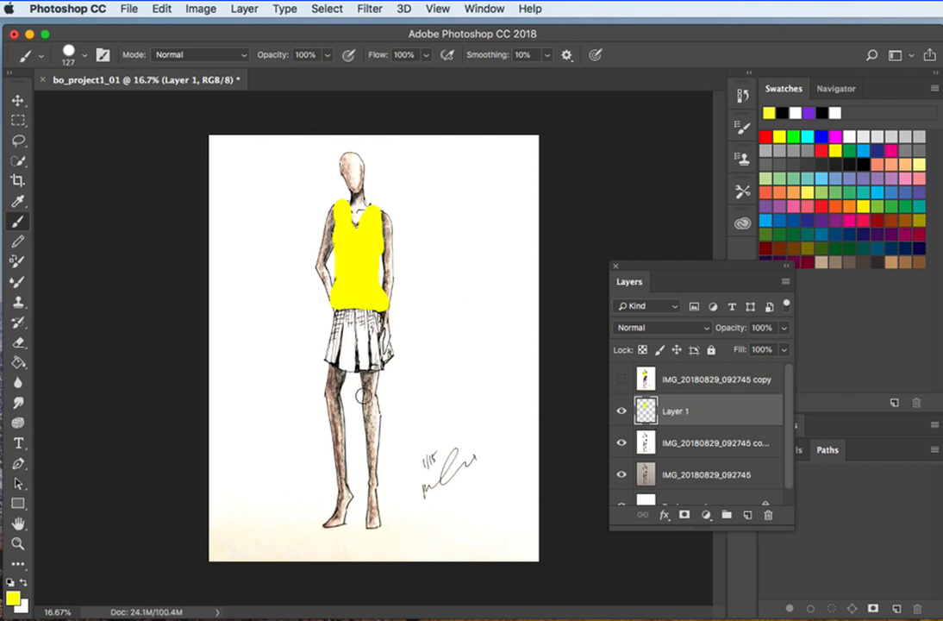
- Brush yellow over the gap at the tank top's neckline and set the paint layer's blend mode to Multiply
left_click(347, 276)
left_click(347, 258)
left_click(349, 255)
left_click(368, 275)
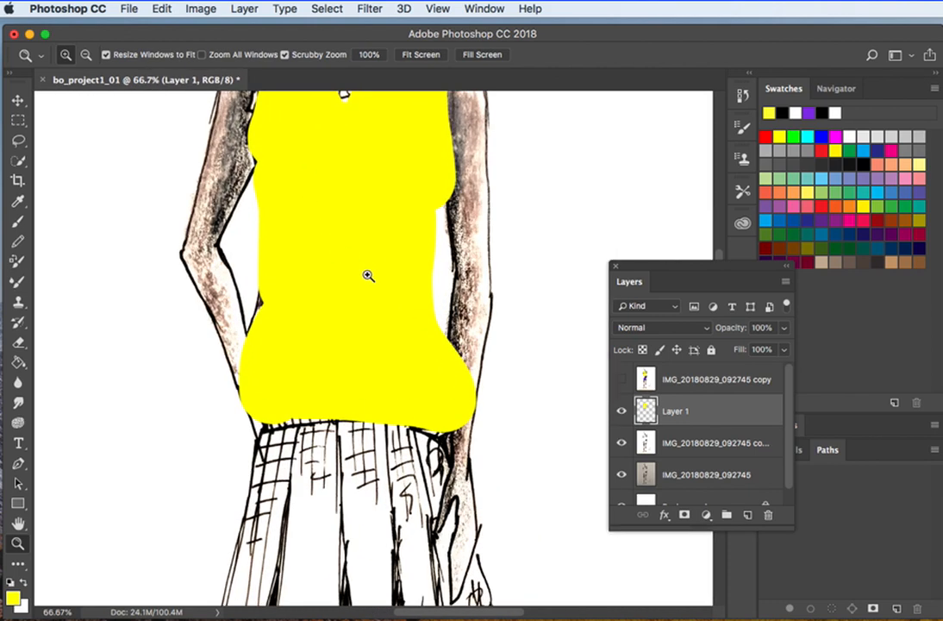
scroll(368, 275, "up", 4)
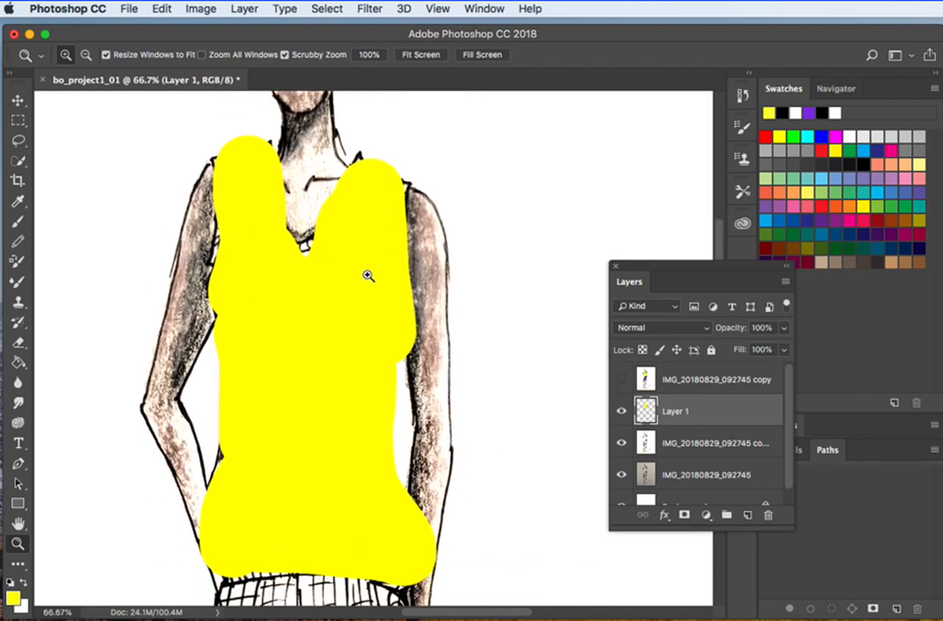
left_click(15, 223)
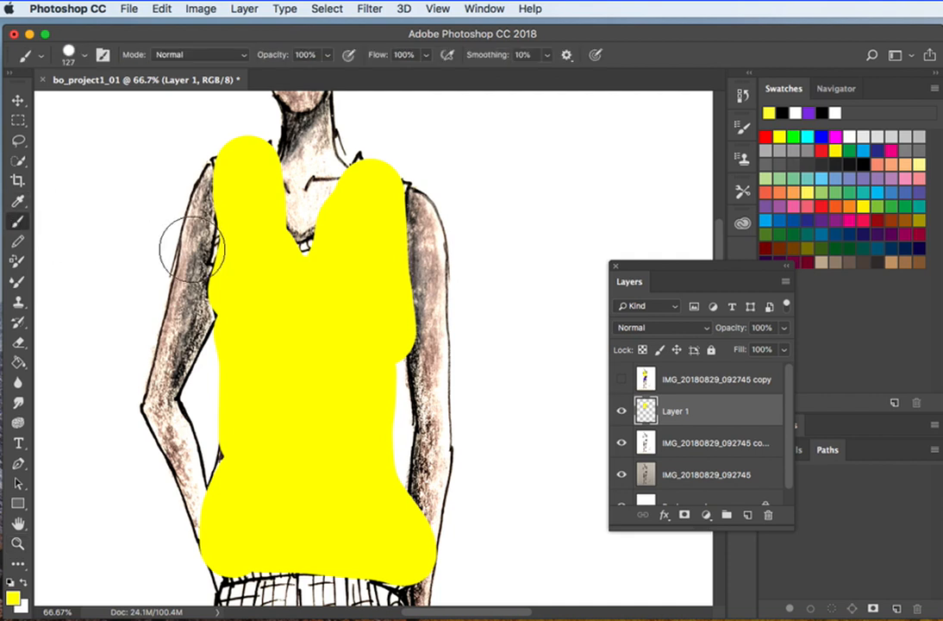
left_click_drag(335, 259, 321, 267)
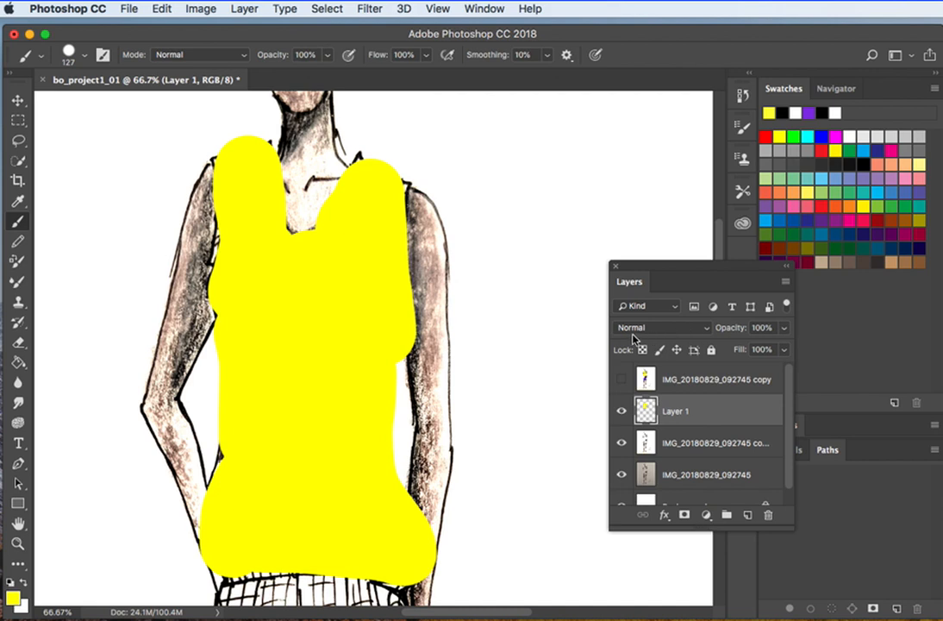
left_click(708, 328)
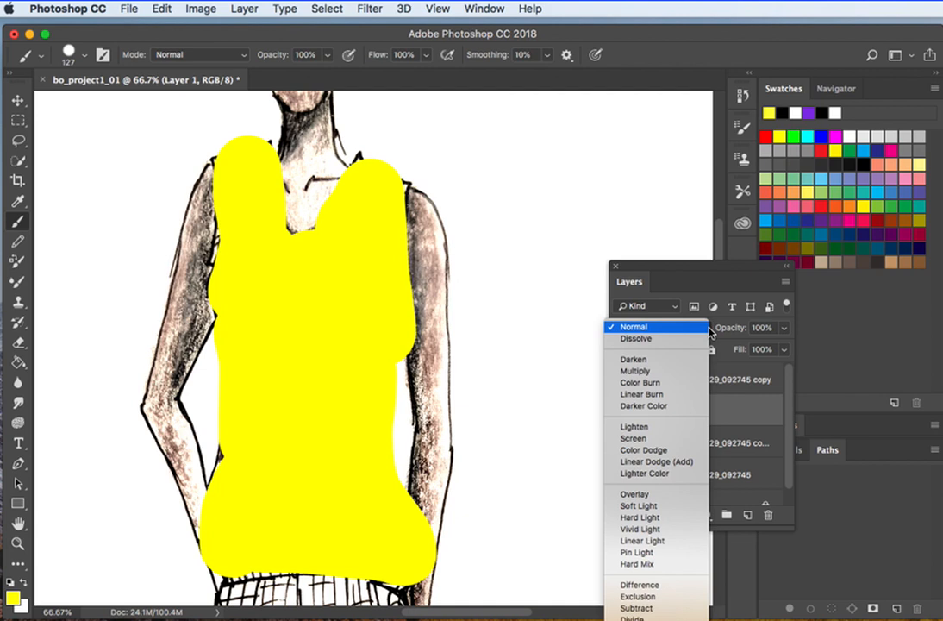
left_click(669, 374)
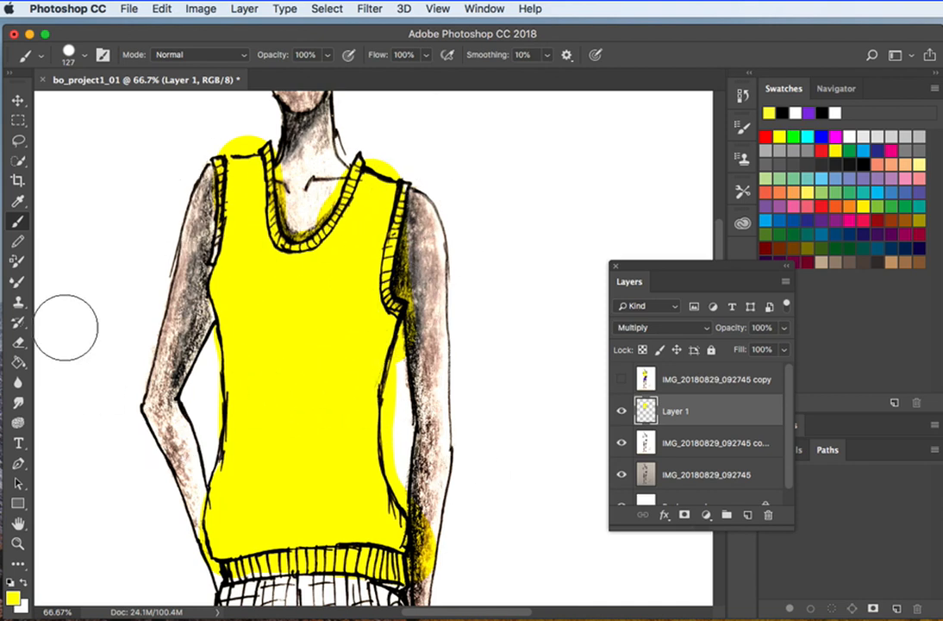
- Erase the yellow overspill around the tank top's shoulders, sides, hem and inside the neckline with a 35 px eraser
left_click(18, 343)
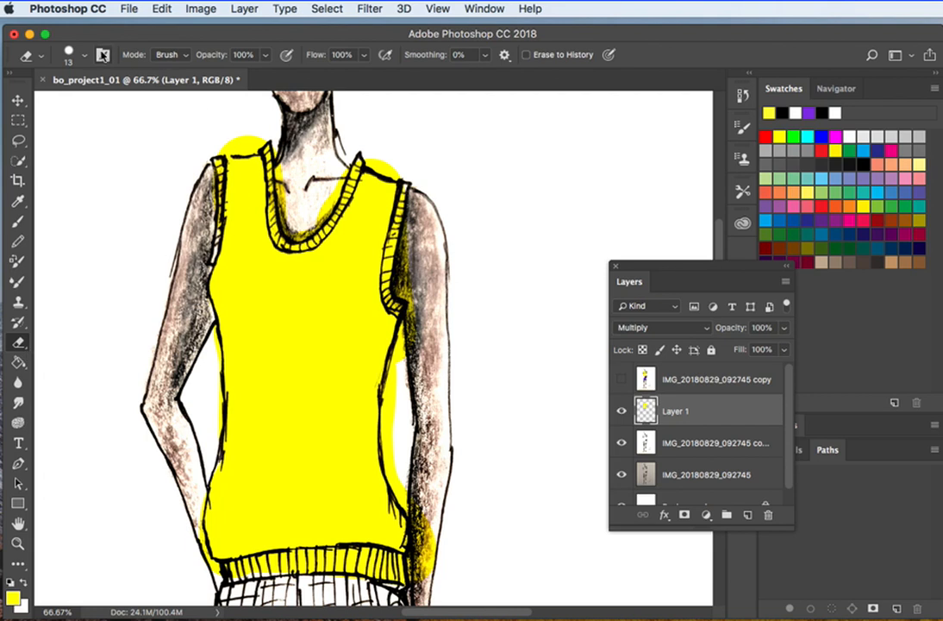
left_click(83, 55)
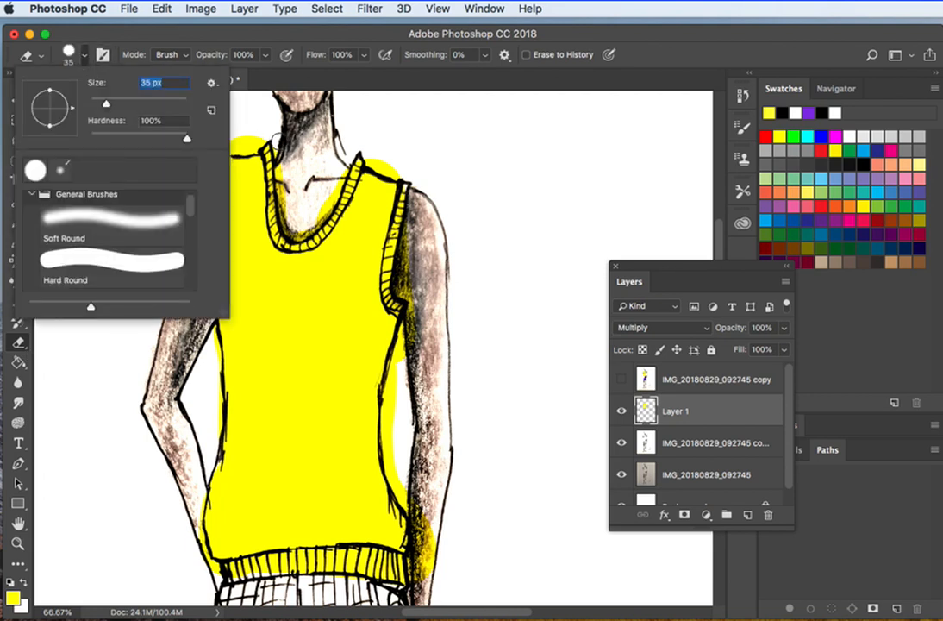
key("Return")
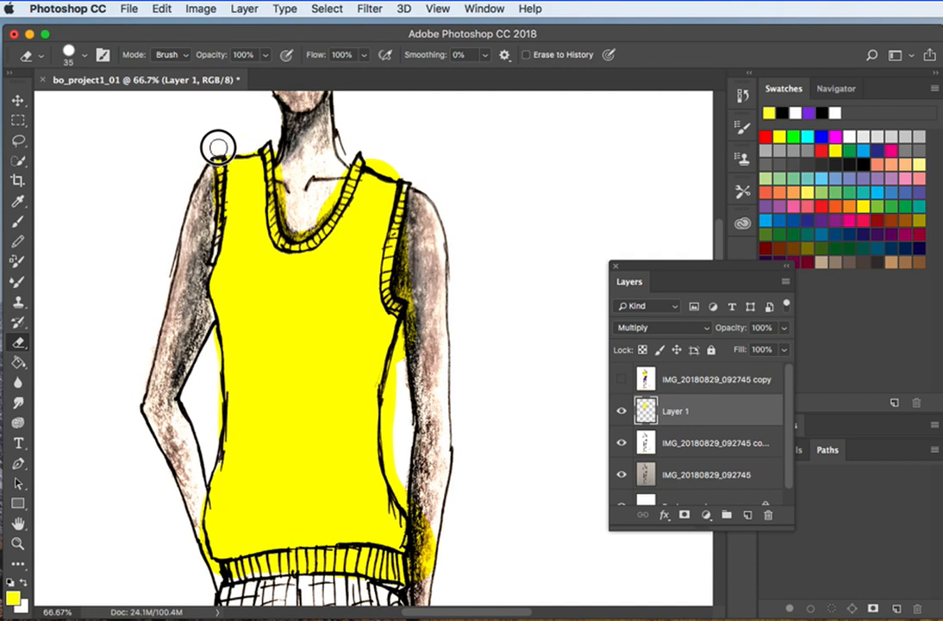
mouse_move(369, 156)
left_mouse_down()
mouse_move(421, 184)
mouse_move(421, 228)
mouse_move(416, 221)
mouse_move(407, 244)
mouse_move(401, 293)
mouse_move(414, 306)
mouse_move(387, 426)
mouse_move(411, 505)
mouse_move(393, 471)
mouse_move(426, 522)
mouse_move(419, 587)
left_mouse_up()
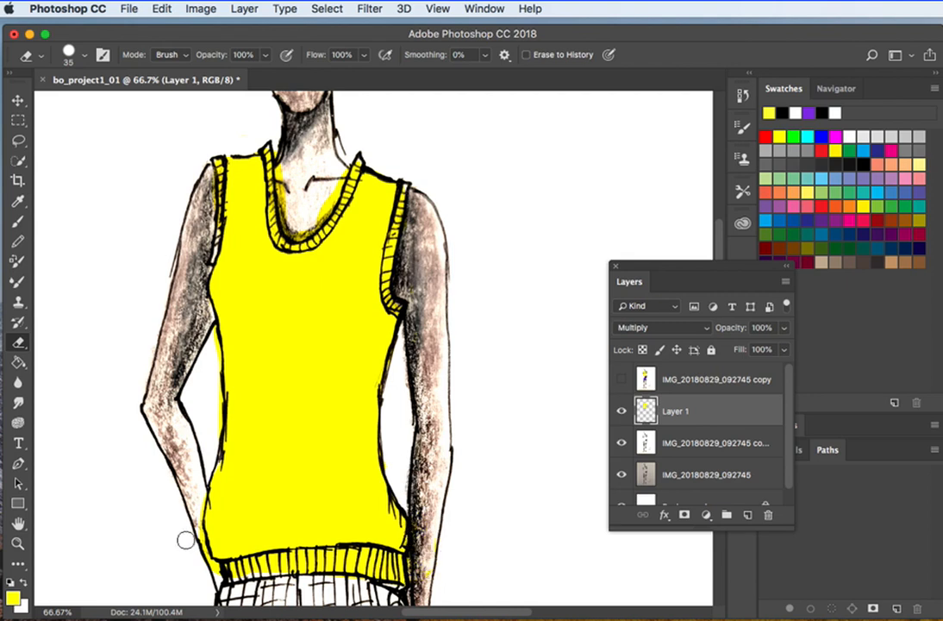
left_click_drag(197, 488, 208, 558)
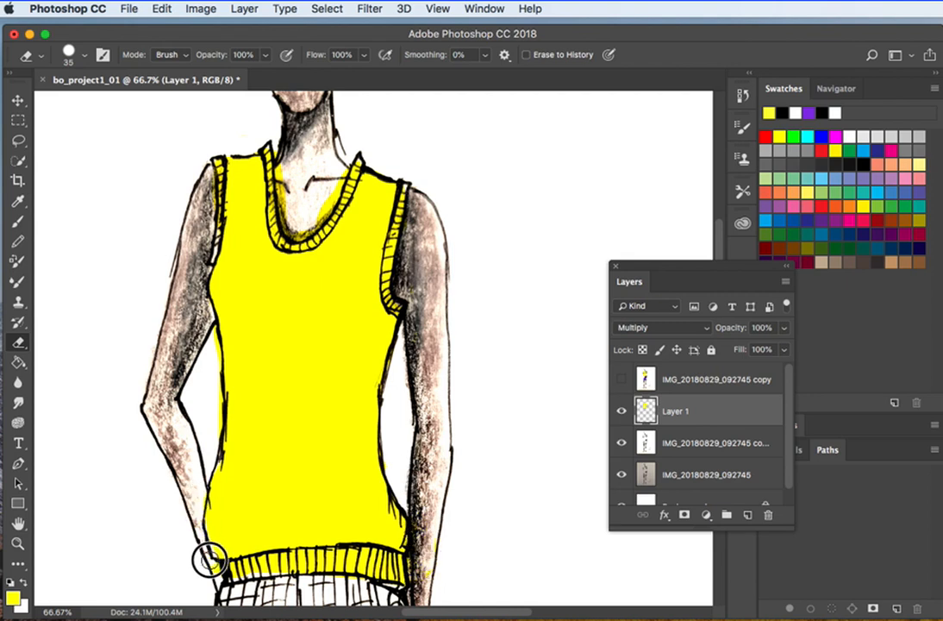
scroll(215, 547, "down", 1)
mouse_move(274, 125)
left_mouse_down()
mouse_move(279, 193)
mouse_move(297, 215)
mouse_move(327, 204)
mouse_move(350, 138)
left_mouse_up()
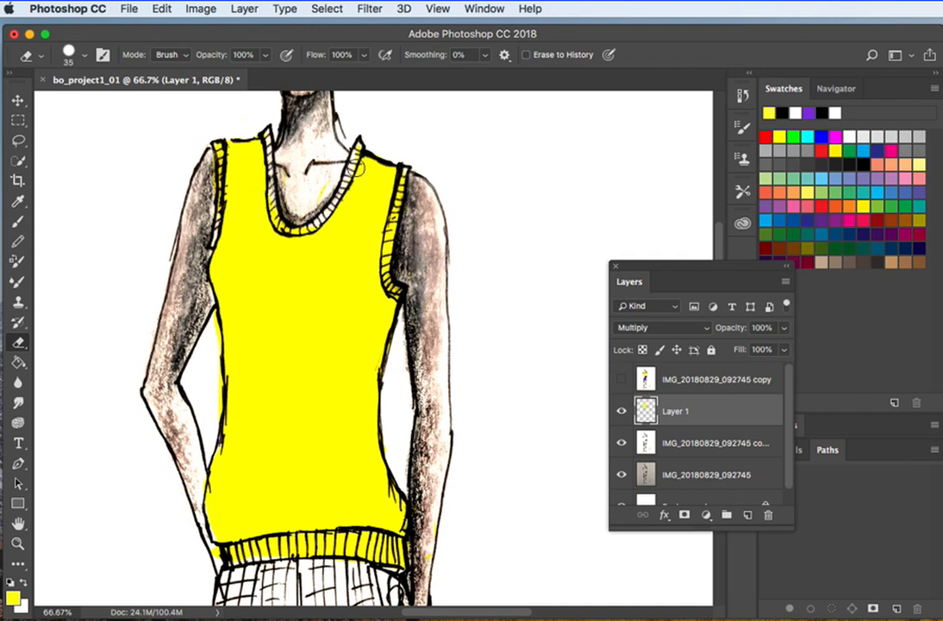
mouse_move(307, 209)
left_mouse_down()
mouse_move(341, 174)
mouse_move(317, 192)
mouse_move(286, 182)
left_mouse_up()
- Repaint the erased neckline trim yellow up to the shoulder beside the bent neckline's right edge and erase the overspill above that shoulder
left_click(18, 221)
key("bracketright")
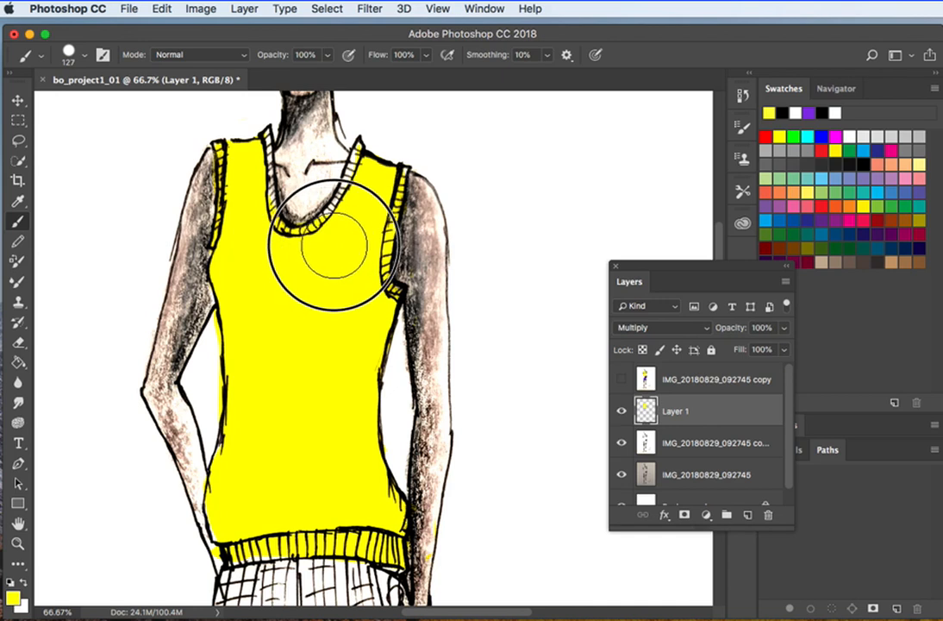
left_click_drag(376, 176, 385, 150)
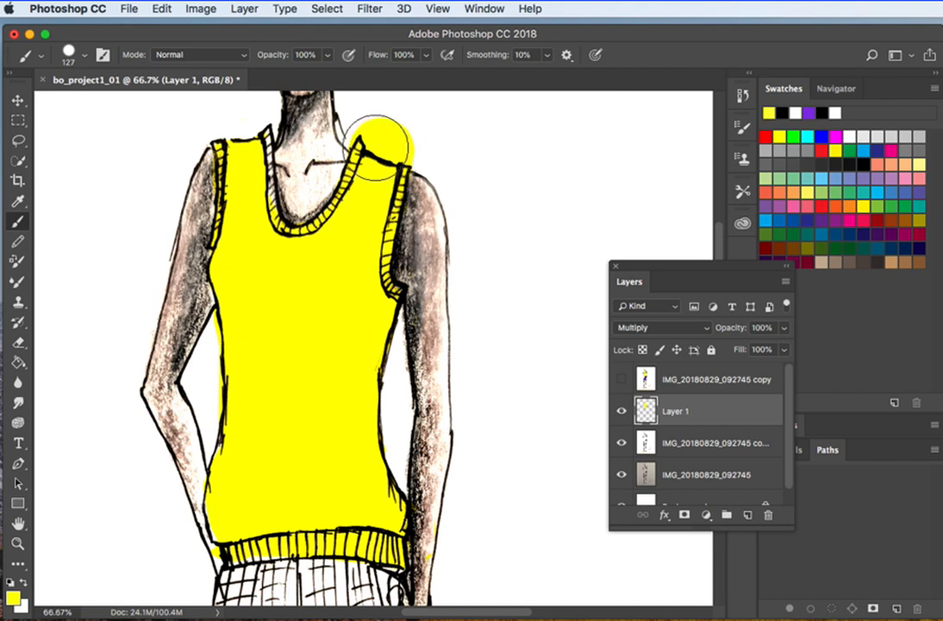
key("e")
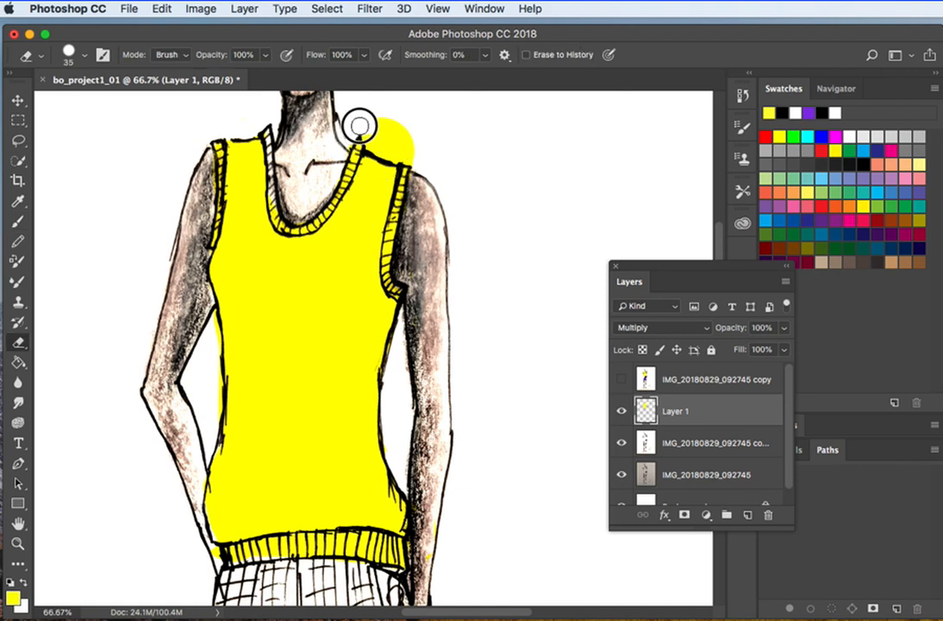
mouse_move(376, 146)
left_mouse_down()
mouse_move(410, 148)
mouse_move(382, 122)
mouse_move(409, 137)
mouse_move(391, 133)
left_mouse_up()
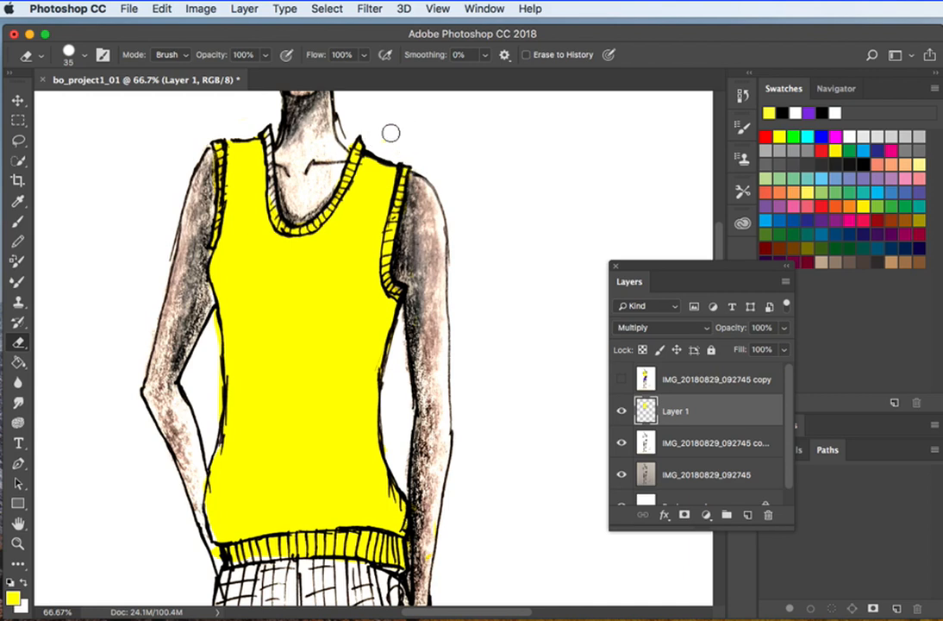
- Reduce the brush size to 49 px and repaint the other side of the neckline trim yellow
key("c")
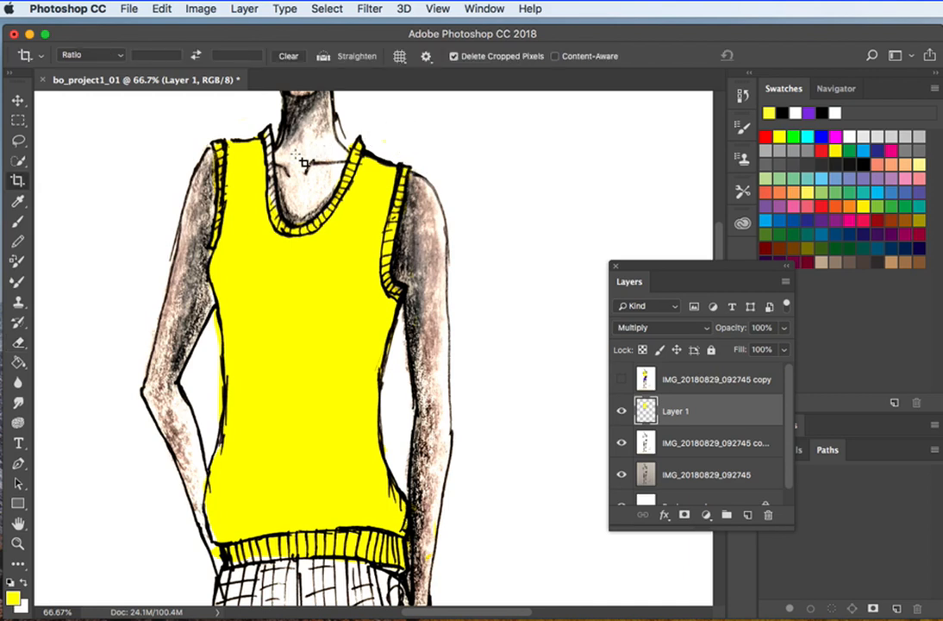
key("b")
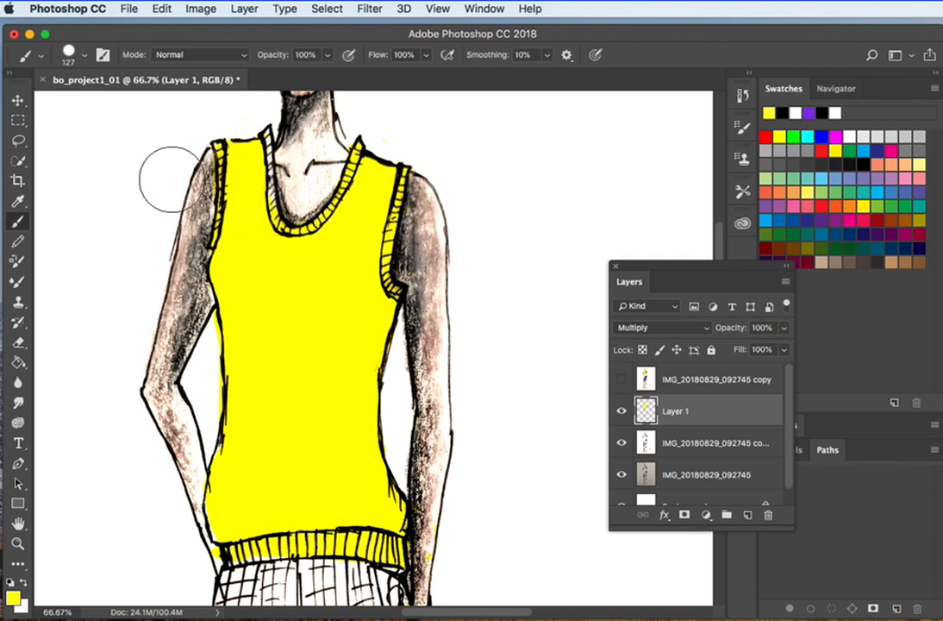
left_click(83, 58)
left_click_drag(142, 104, 114, 104)
left_click(254, 144)
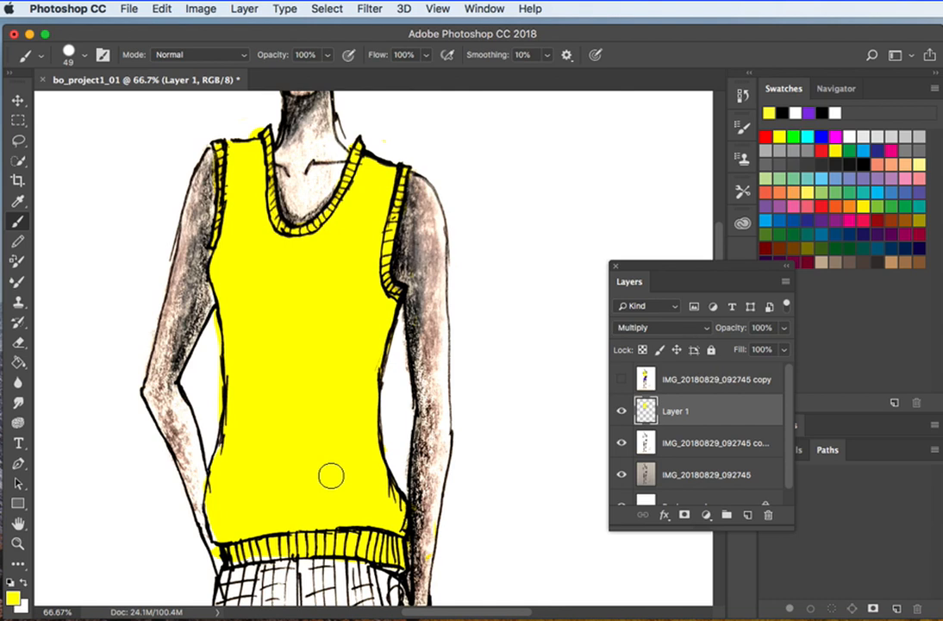
- Paint the pleated skirt purple on the same layer with the brush enlarged to 125 px
scroll(331, 475, "down", 15)
scroll(331, 475, "up", 7)
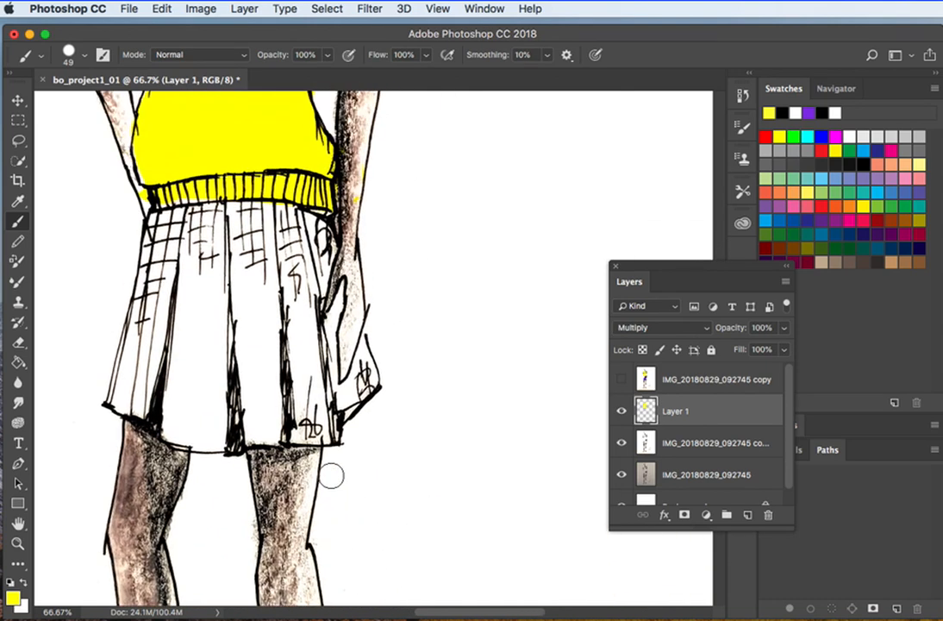
left_click(815, 113)
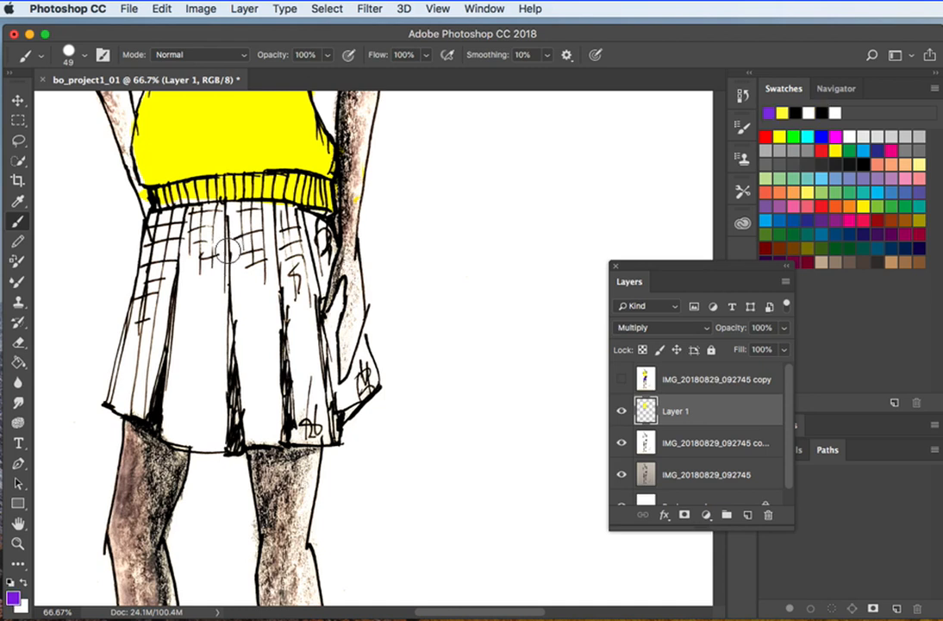
key("]")
key("]")
key("]")
key("]")
key("]")
key("]")
mouse_move(245, 242)
left_mouse_down()
mouse_move(172, 237)
mouse_move(139, 372)
mouse_move(178, 405)
mouse_move(219, 194)
mouse_move(229, 237)
mouse_move(259, 219)
mouse_move(294, 228)
mouse_move(302, 327)
mouse_move(303, 248)
mouse_move(332, 384)
mouse_move(349, 371)
mouse_move(308, 383)
mouse_move(308, 406)
mouse_move(170, 411)
mouse_move(215, 424)
mouse_move(291, 424)
mouse_move(243, 283)
mouse_move(237, 336)
mouse_move(127, 398)
mouse_move(140, 392)
mouse_move(155, 312)
mouse_move(192, 247)
left_mouse_up()
- Erase the purple overspill on the ribbed waistband, along the skirt's sides and hem, and over the hand with the 35 px eraser
key("e")
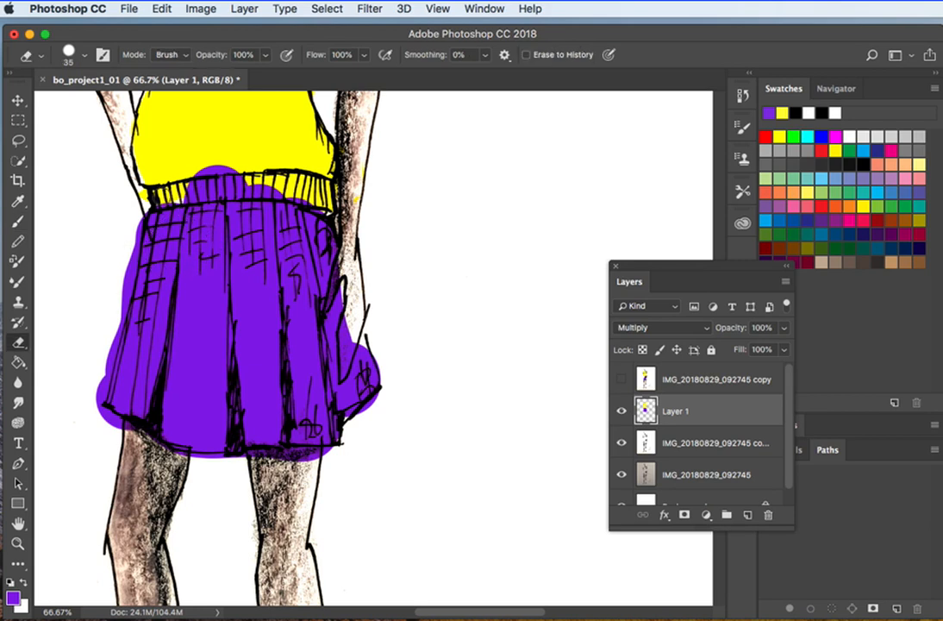
mouse_move(151, 201)
left_mouse_down()
mouse_move(285, 186)
mouse_move(190, 181)
mouse_move(242, 162)
left_mouse_up()
mouse_move(130, 234)
left_mouse_down()
mouse_move(130, 219)
mouse_move(92, 372)
mouse_move(114, 292)
mouse_move(93, 391)
mouse_move(96, 415)
mouse_move(129, 436)
left_mouse_up()
mouse_move(351, 265)
left_mouse_down()
mouse_move(337, 267)
mouse_move(358, 267)
mouse_move(342, 370)
mouse_move(364, 326)
left_mouse_up()
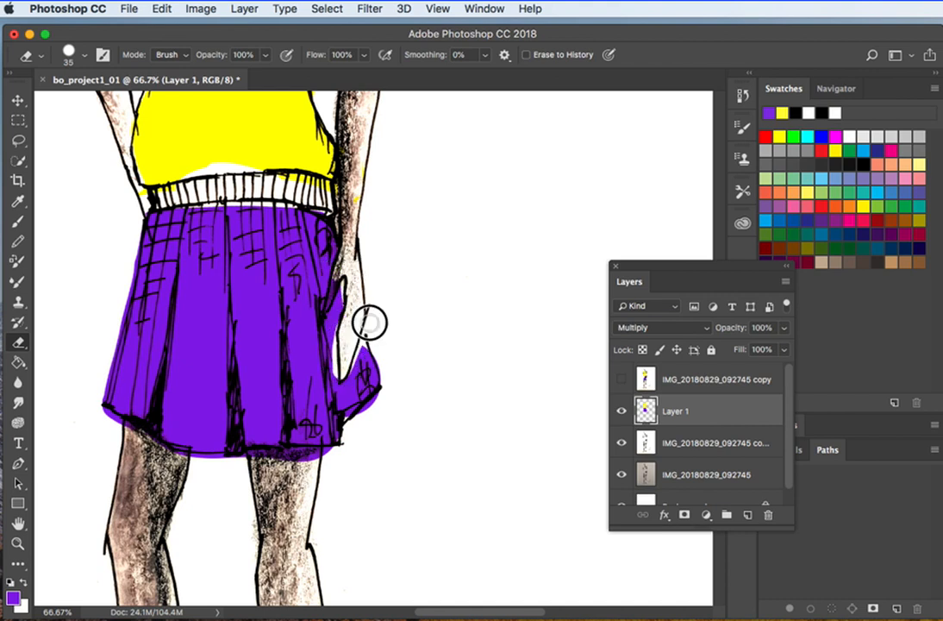
mouse_move(358, 444)
left_mouse_down()
mouse_move(317, 453)
mouse_move(215, 465)
mouse_move(152, 459)
left_mouse_up()
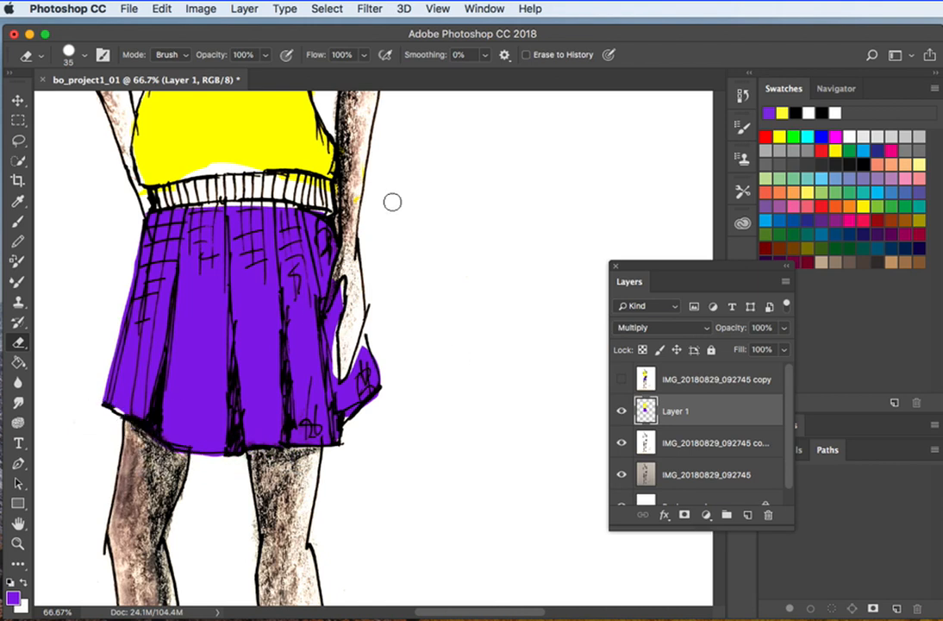
- Repaint the ribbed waistband yellow and the top edge of the skirt purple with the 125 px brush
left_click(18, 221)
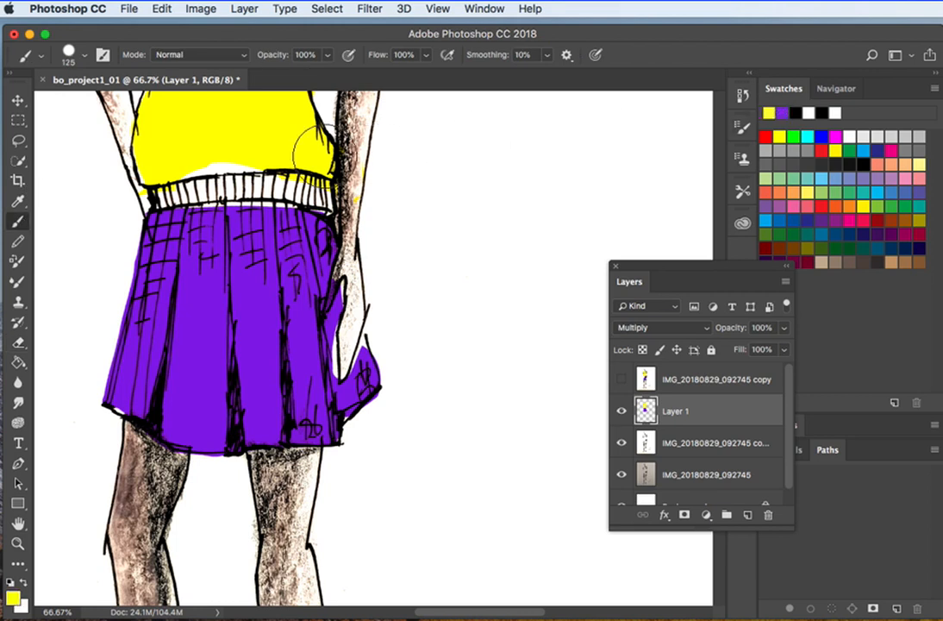
mouse_move(263, 157)
left_mouse_down()
mouse_move(194, 164)
mouse_move(176, 176)
mouse_move(289, 160)
left_mouse_up()
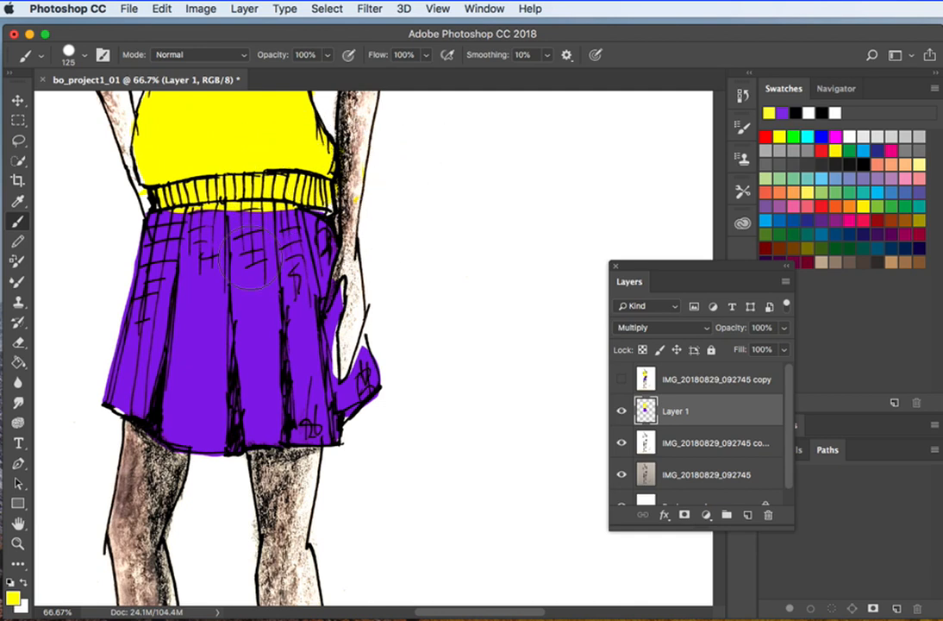
left_click(784, 113)
mouse_move(179, 241)
left_mouse_down()
mouse_move(291, 234)
mouse_move(172, 226)
left_mouse_up()
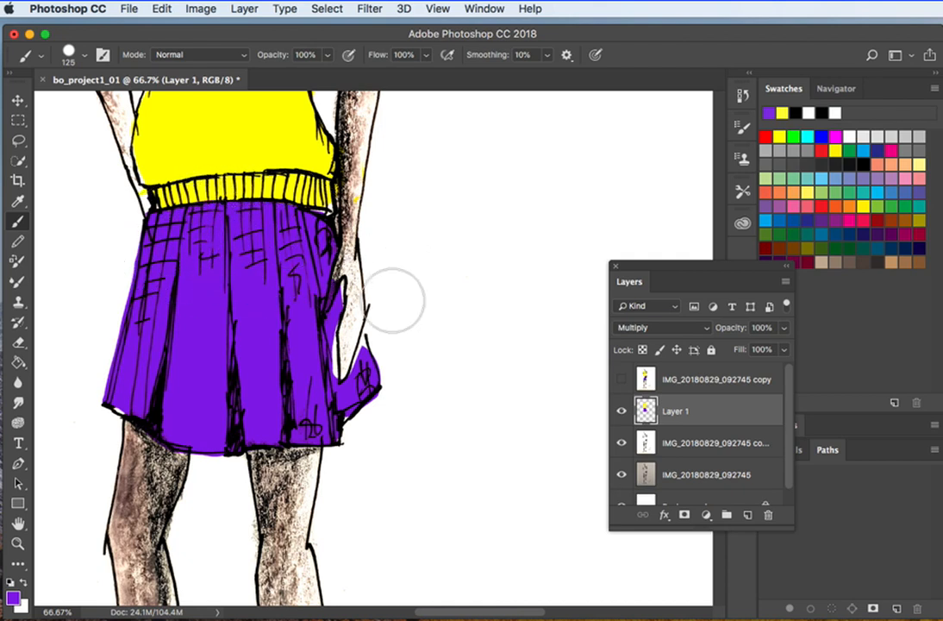
- Check the colored skirt up close and examine the colored figure with the whole page in view
scroll(277, 298, "up", 5)
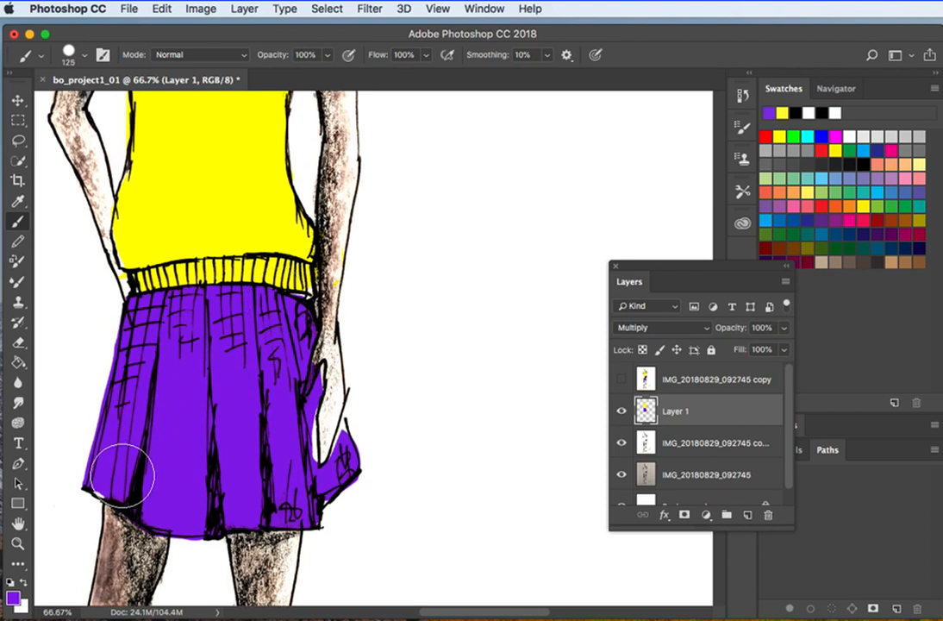
mouse_move(119, 472)
left_mouse_down()
mouse_move(311, 459)
mouse_move(254, 401)
mouse_move(276, 400)
mouse_move(288, 455)
mouse_move(282, 426)
mouse_move(278, 461)
mouse_move(260, 462)
left_mouse_up()
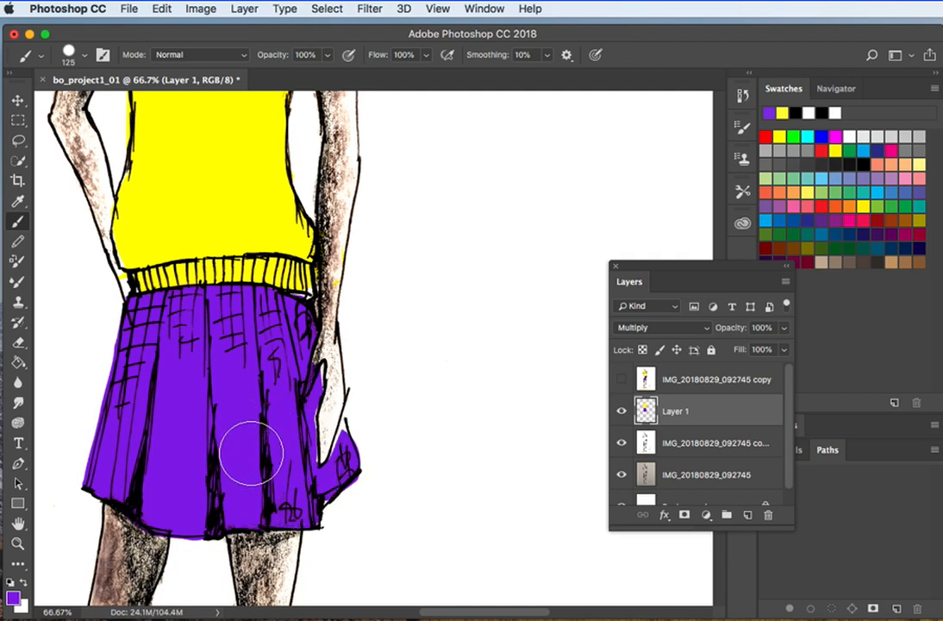
key("super+minus")
key("super+minus")
key("super+minus")
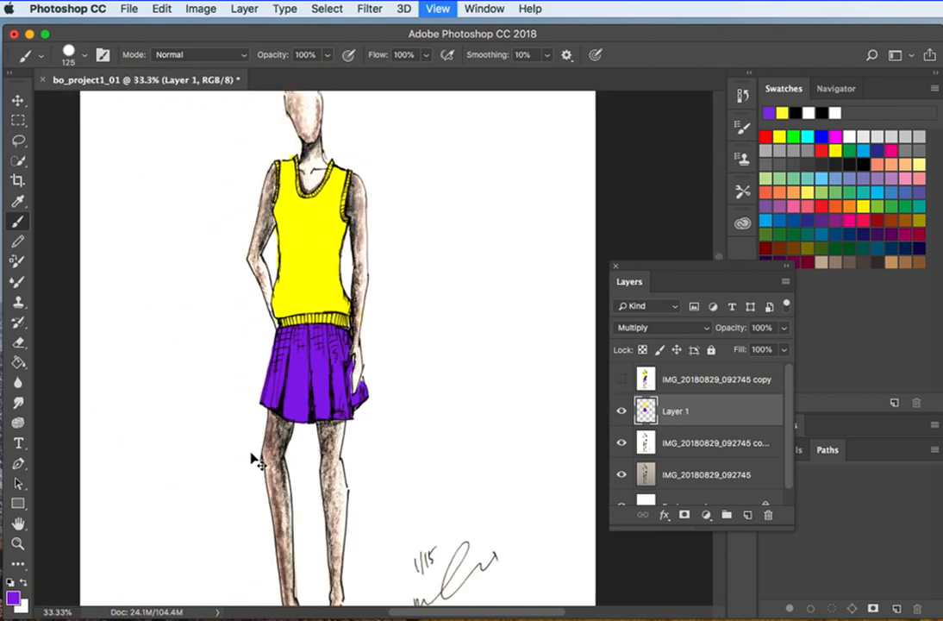
key("super+plus")
key("super+plus")
key("super+minus")
key("super+minus")
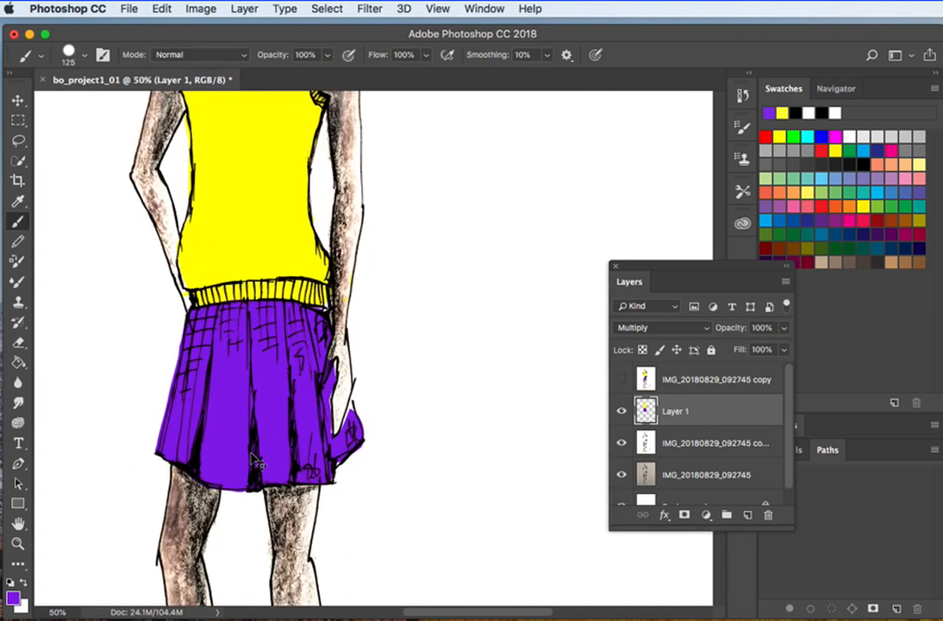
key("super+minus")
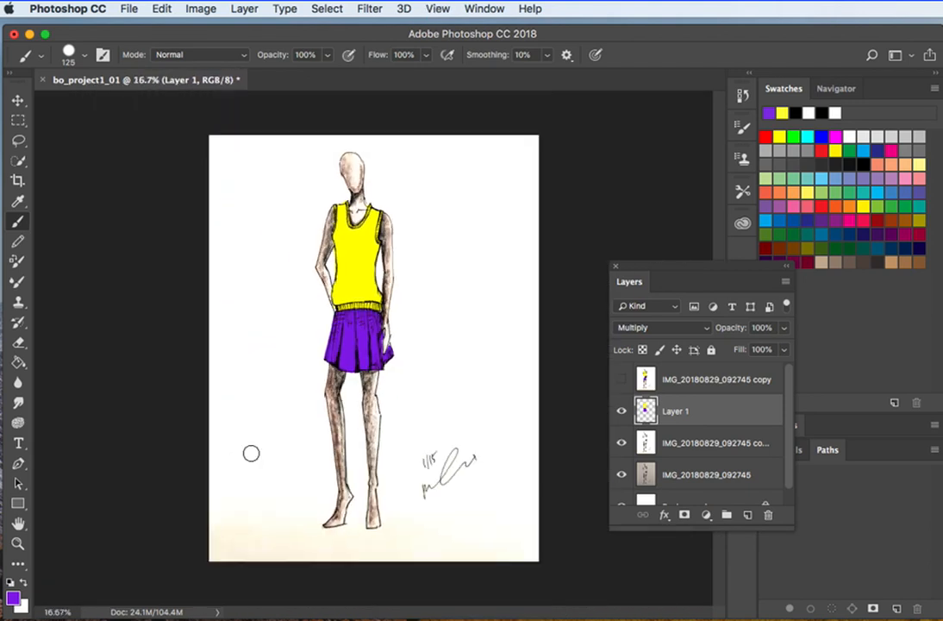
key("super+plus")
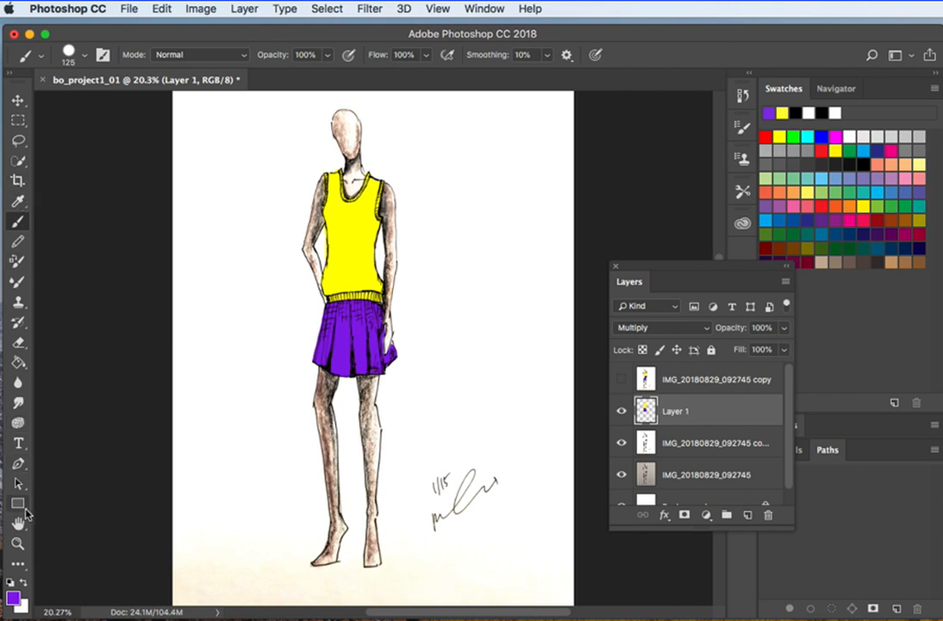
- Customize the toolbar by adding the Dodge and Burn tools from the extra tools as separate slots above the Crop tool
left_click(23, 566)
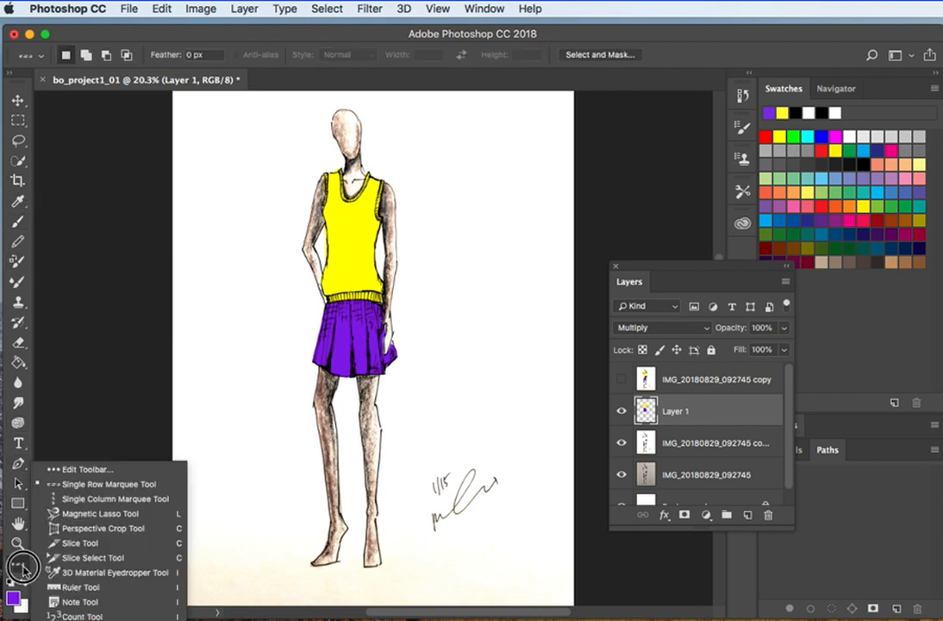
left_click(100, 470)
left_click_drag(565, 130, 376, 87)
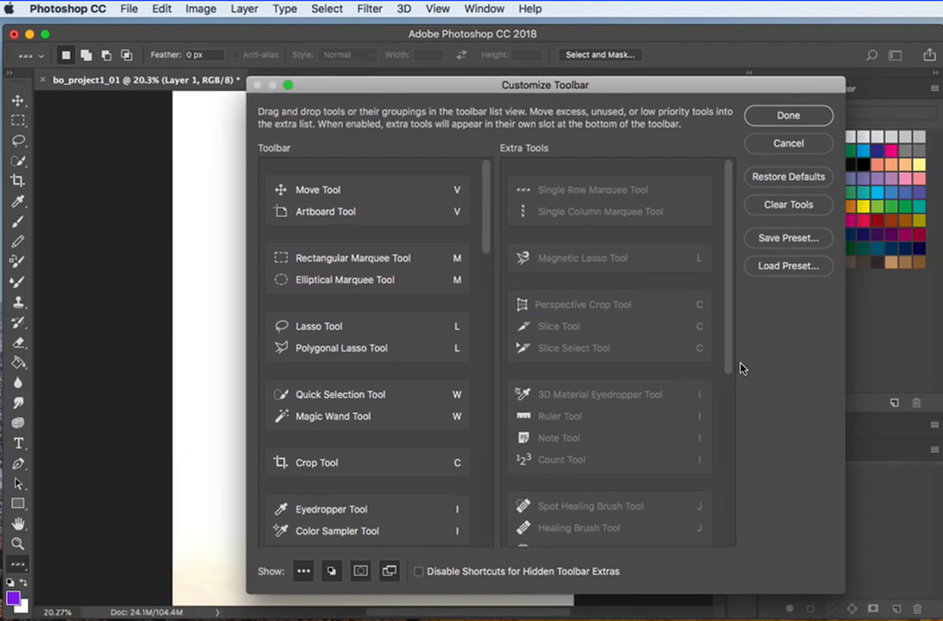
left_click_drag(731, 367, 723, 550)
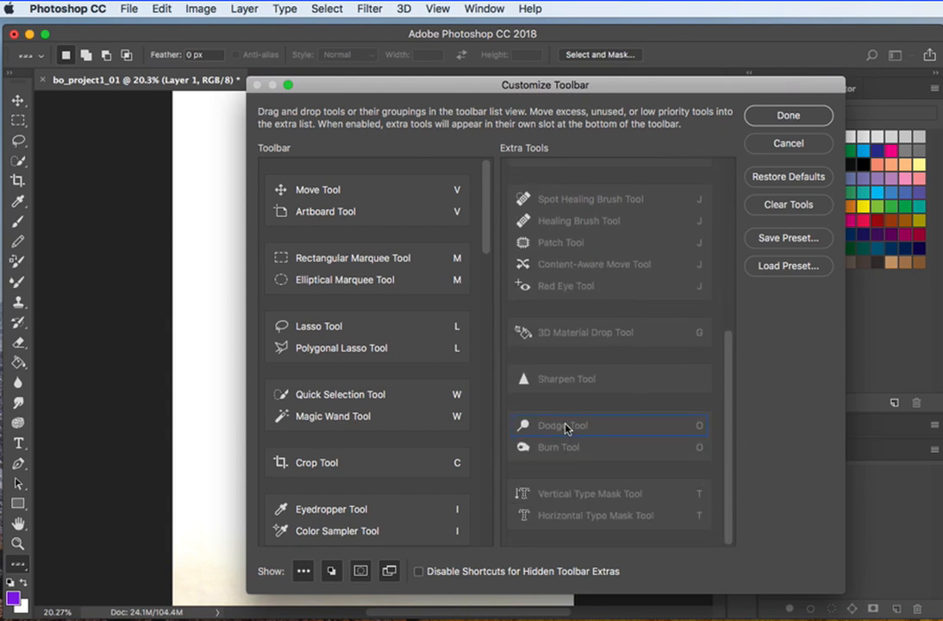
mouse_move(566, 428)
left_mouse_down()
mouse_move(482, 376)
mouse_move(409, 442)
left_mouse_up()
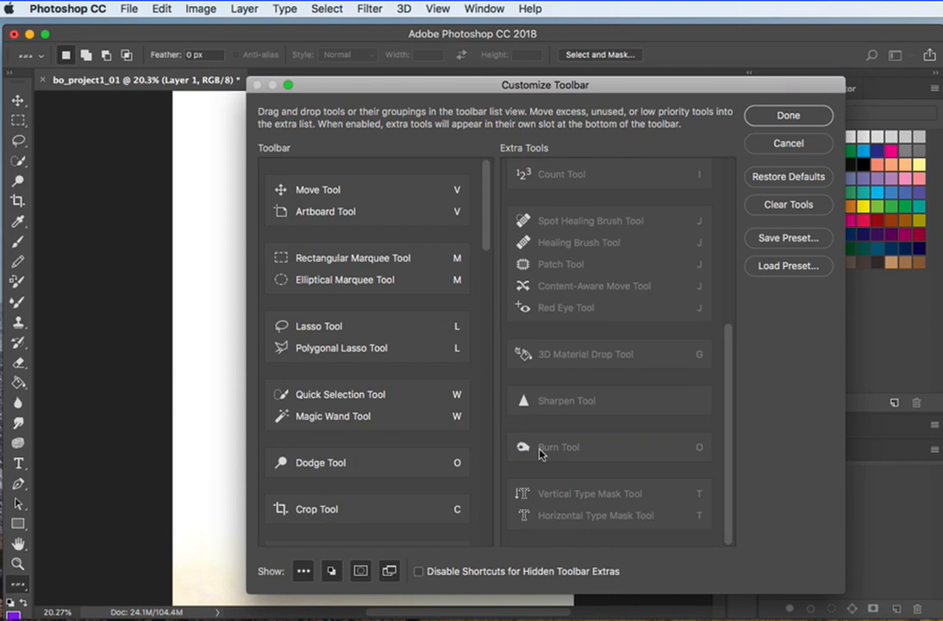
mouse_move(566, 448)
left_mouse_down()
mouse_move(394, 444)
mouse_move(343, 446)
mouse_move(332, 457)
left_mouse_up()
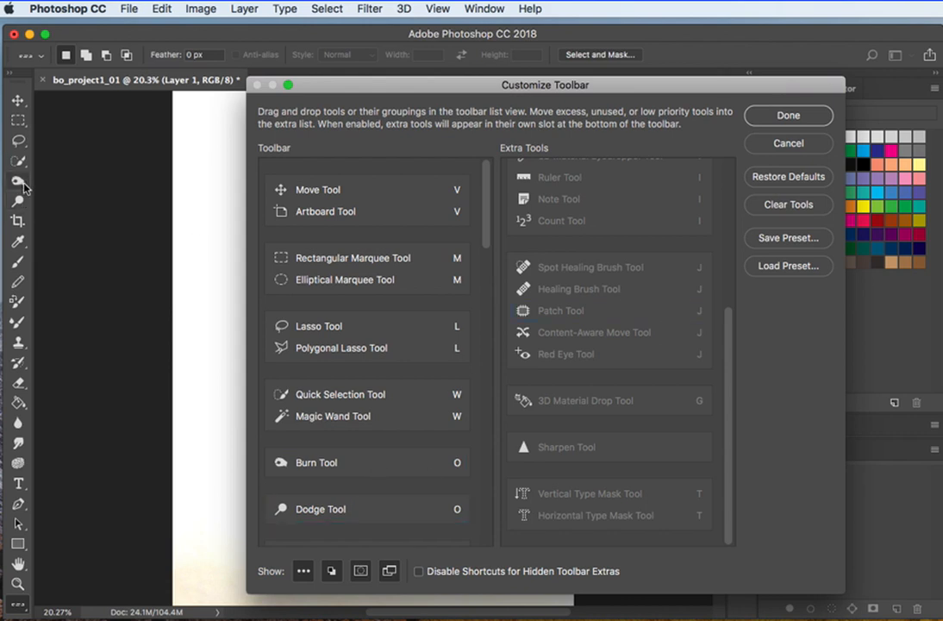
left_click(786, 116)
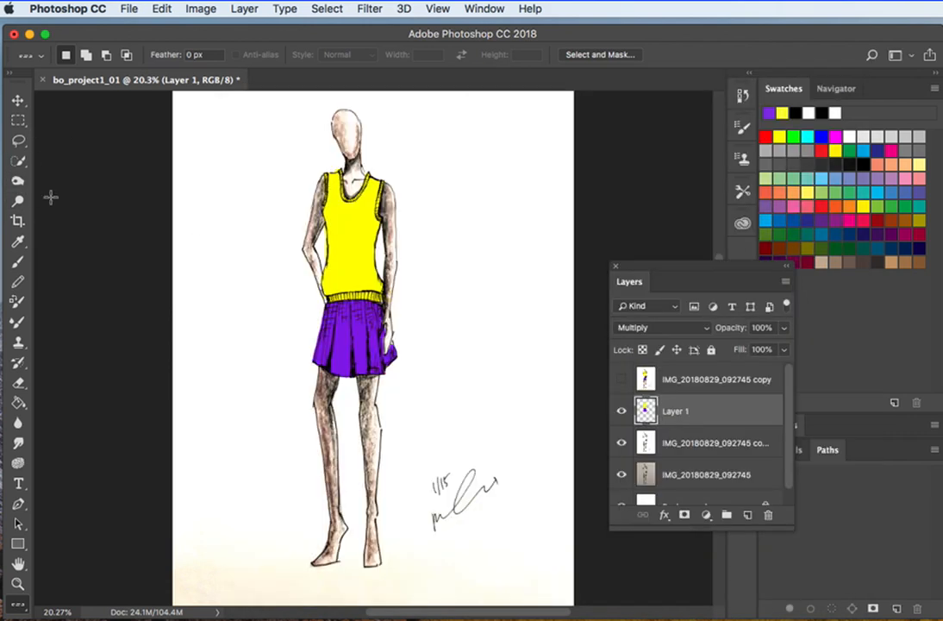
- Lighten the upper and middle pleats of the purple skirt with the 65 px Dodge tool, range Midtones, at 100% exposure
left_click(18, 202)
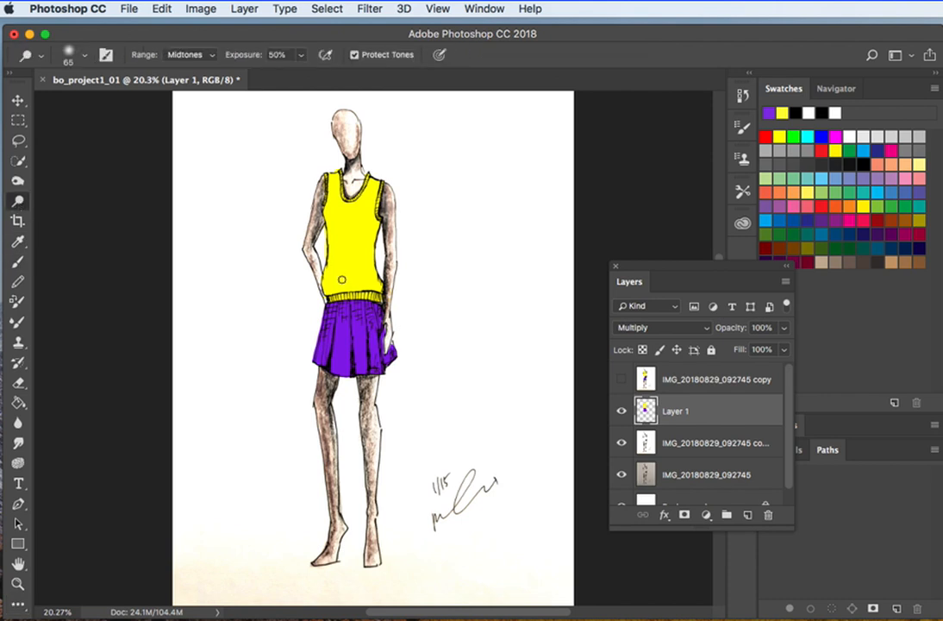
key("z")
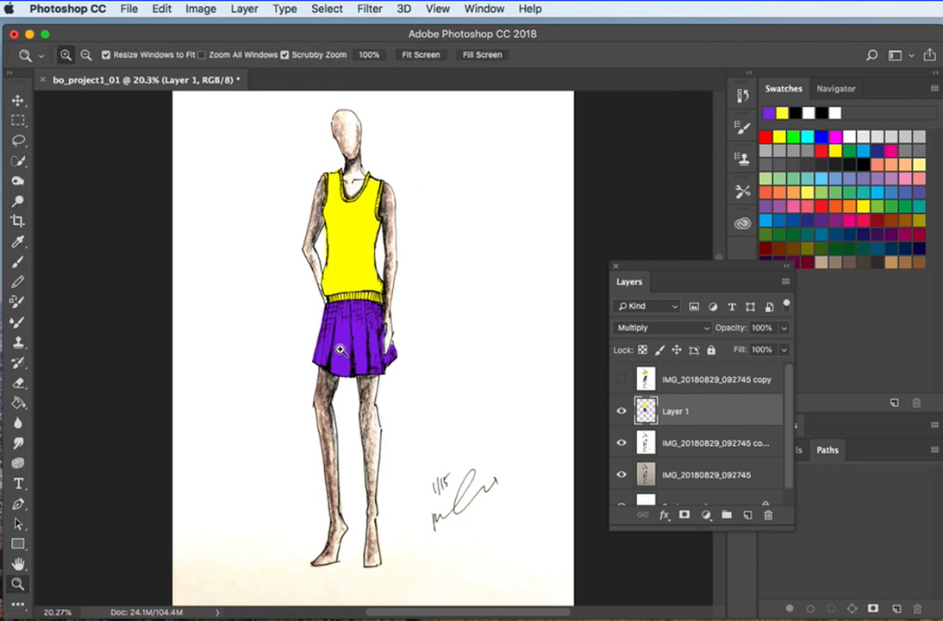
left_click(344, 350)
left_click(349, 332)
left_click(350, 331)
left_click(351, 330)
left_click(352, 330)
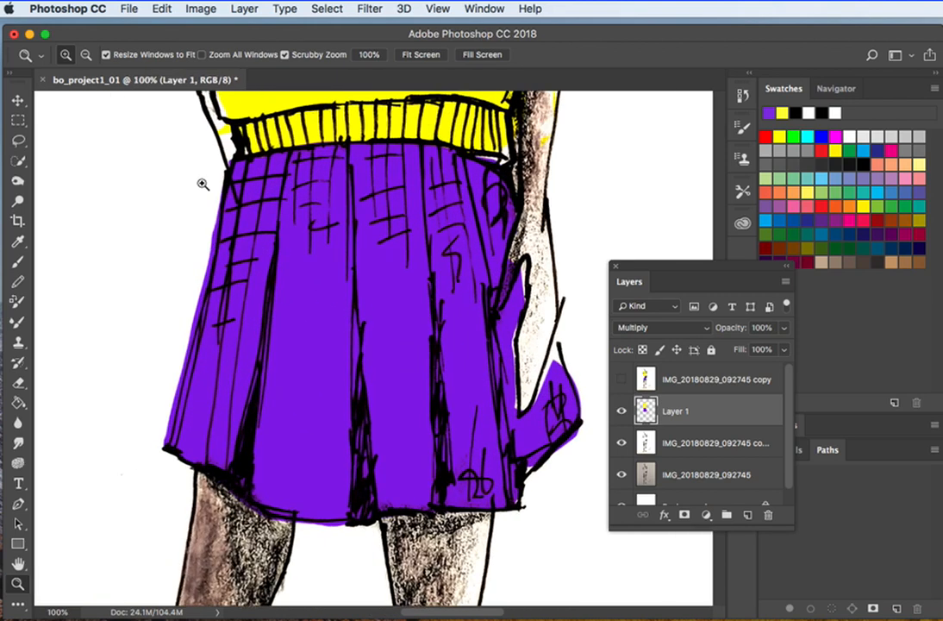
left_click(18, 201)
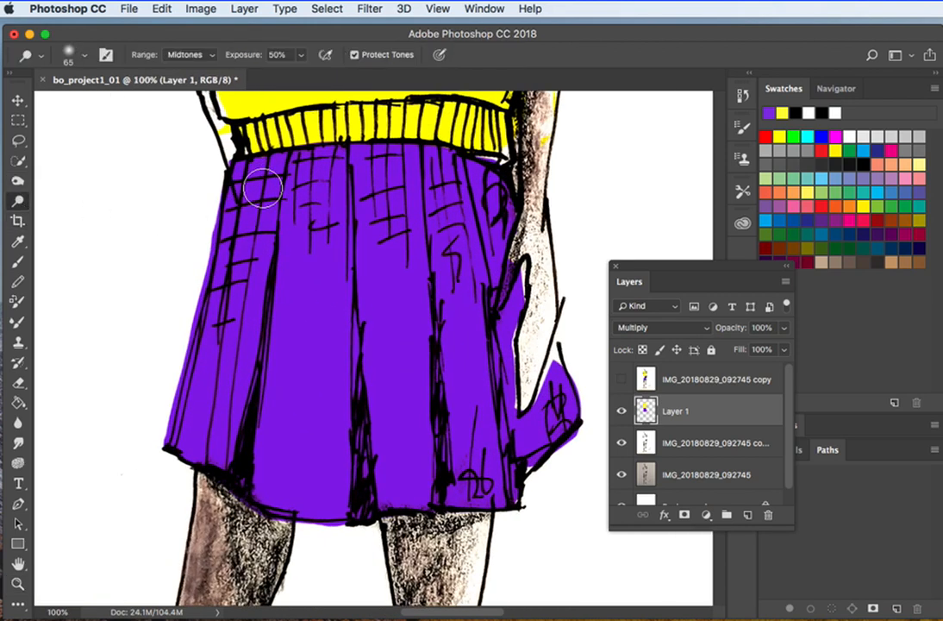
left_click(301, 56)
left_click_drag(302, 73, 371, 84)
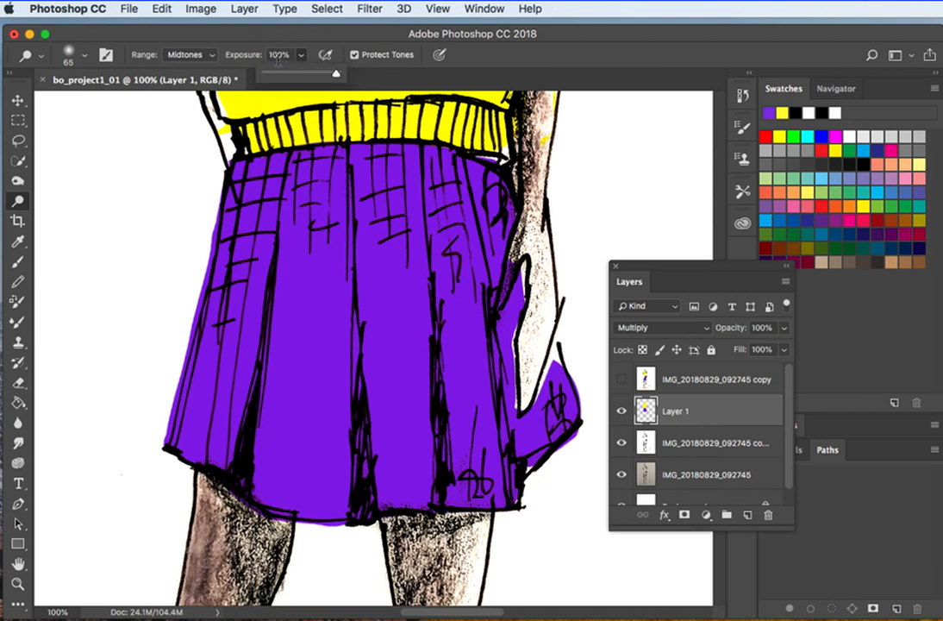
mouse_move(248, 183)
left_mouse_down()
mouse_move(250, 248)
mouse_move(253, 206)
mouse_move(230, 281)
mouse_move(257, 191)
mouse_move(229, 323)
mouse_move(284, 227)
mouse_move(298, 179)
mouse_move(309, 338)
mouse_move(319, 208)
mouse_move(325, 222)
mouse_move(369, 168)
mouse_move(378, 297)
mouse_move(374, 147)
mouse_move(386, 246)
left_mouse_up()
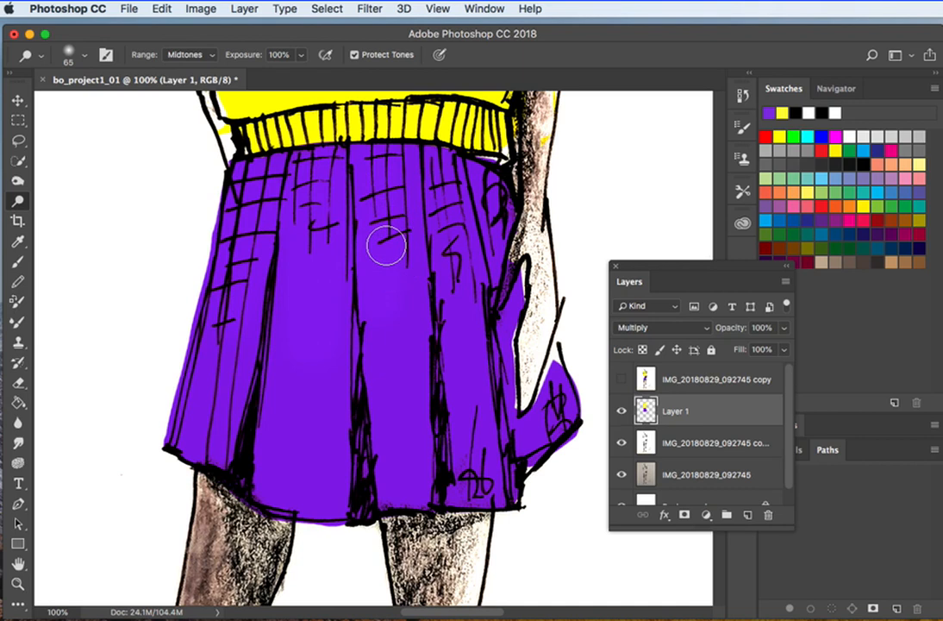
- Dodge the skirt's upper pleats with the range set to Shadows, and brighten its middle pleats with the range set to Highlights
left_click(211, 55)
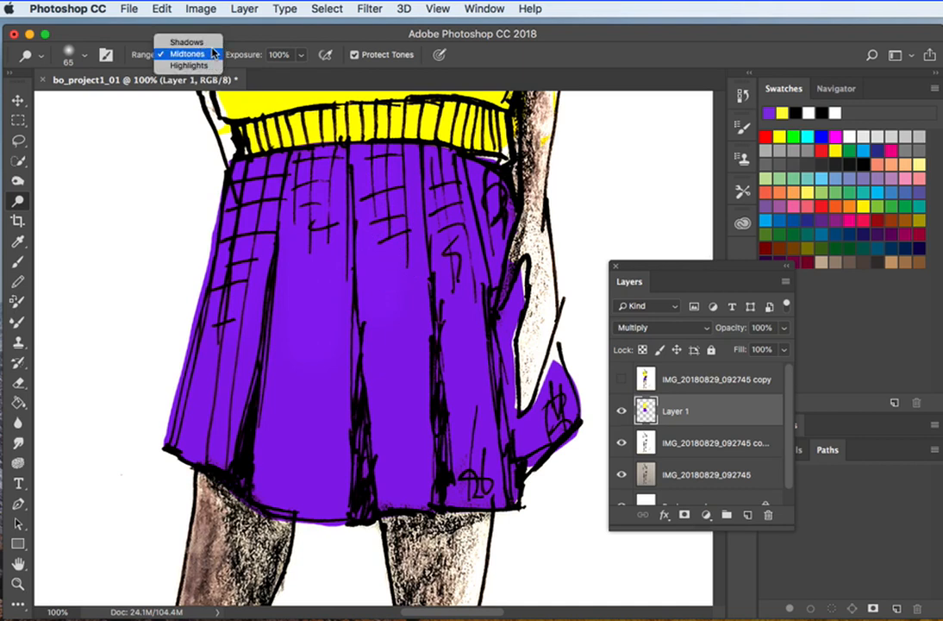
left_click(186, 41)
mouse_move(243, 224)
left_mouse_down()
mouse_move(280, 164)
mouse_move(328, 286)
mouse_move(362, 318)
mouse_move(431, 187)
left_mouse_up()
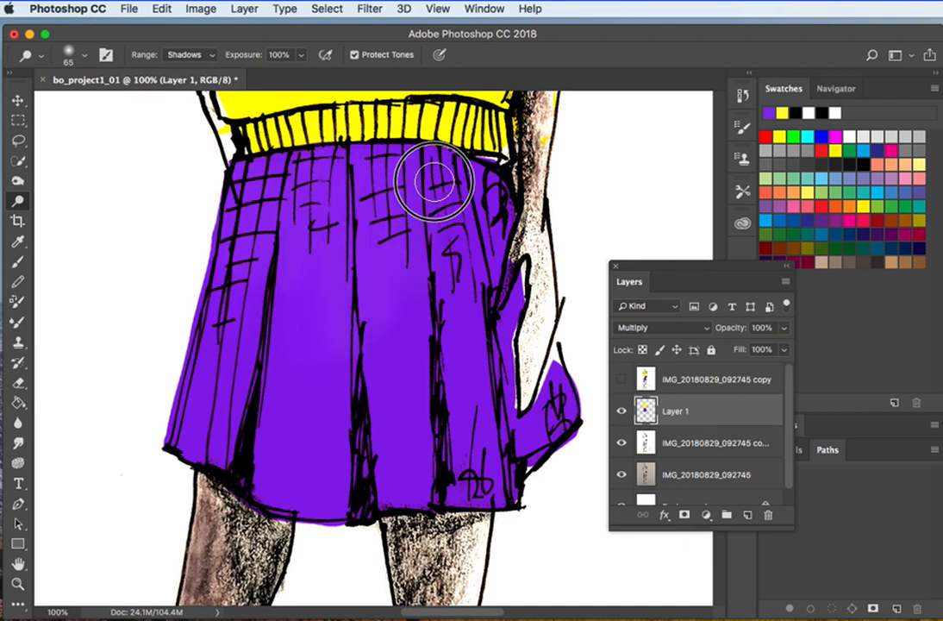
left_click(196, 55)
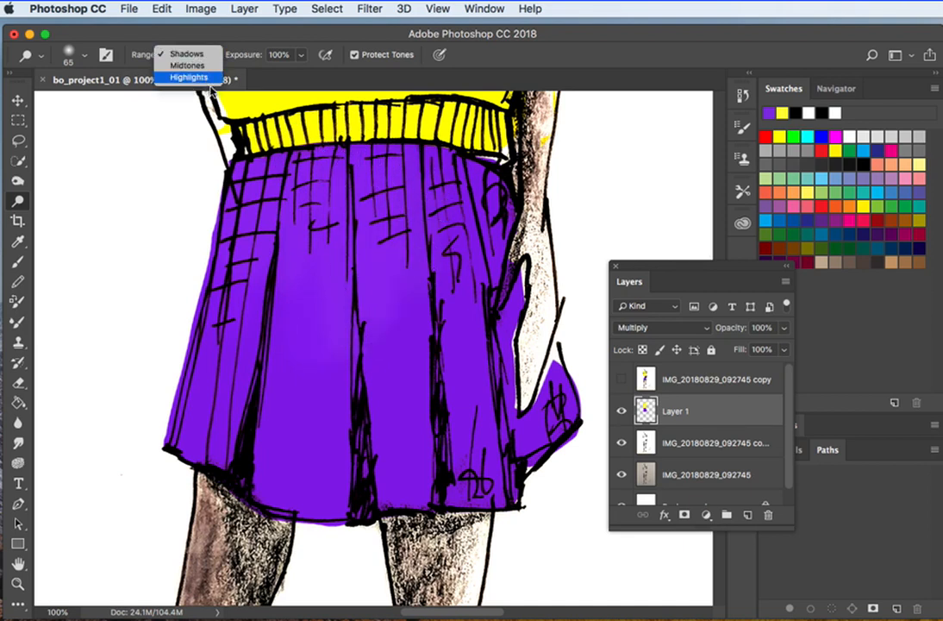
left_click(191, 77)
mouse_move(314, 369)
left_mouse_down()
mouse_move(330, 183)
mouse_move(339, 360)
mouse_move(364, 190)
mouse_move(388, 376)
mouse_move(397, 189)
mouse_move(407, 301)
mouse_move(419, 262)
mouse_move(405, 188)
mouse_move(430, 183)
mouse_move(458, 311)
mouse_move(481, 239)
mouse_move(480, 187)
mouse_move(311, 211)
mouse_move(320, 161)
mouse_move(312, 246)
left_mouse_up()
- Set the Dodge range back to Shadows and lighten the pleats again across the skirt, up to just below the waistband
left_click(212, 55)
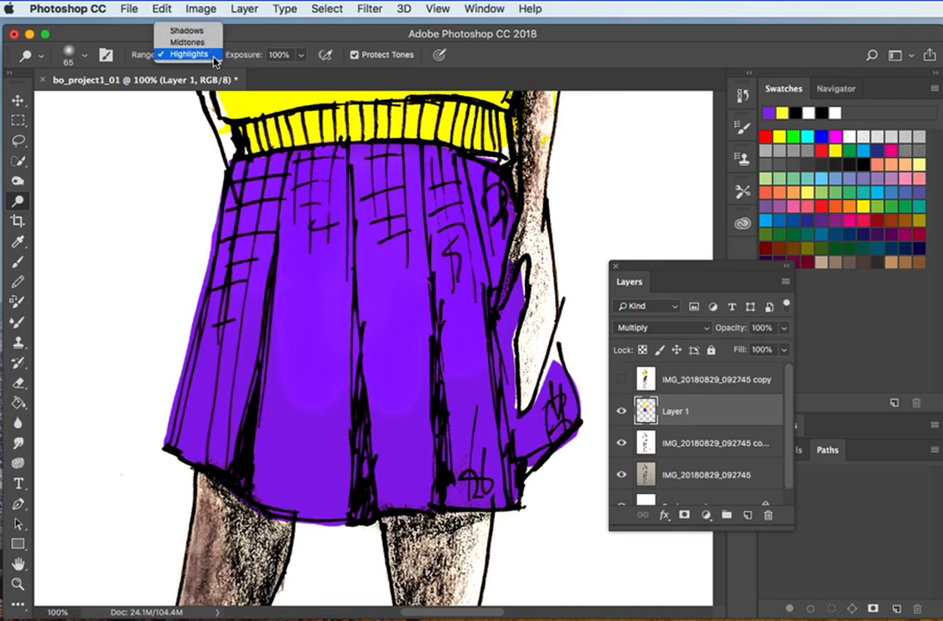
left_click(187, 30)
mouse_move(261, 199)
left_mouse_down()
mouse_move(254, 221)
mouse_move(277, 190)
mouse_move(312, 255)
mouse_move(333, 169)
mouse_move(316, 175)
mouse_move(316, 210)
mouse_move(373, 170)
mouse_move(396, 211)
mouse_move(400, 178)
mouse_move(446, 190)
mouse_move(463, 177)
mouse_move(465, 208)
mouse_move(424, 146)
left_mouse_up()
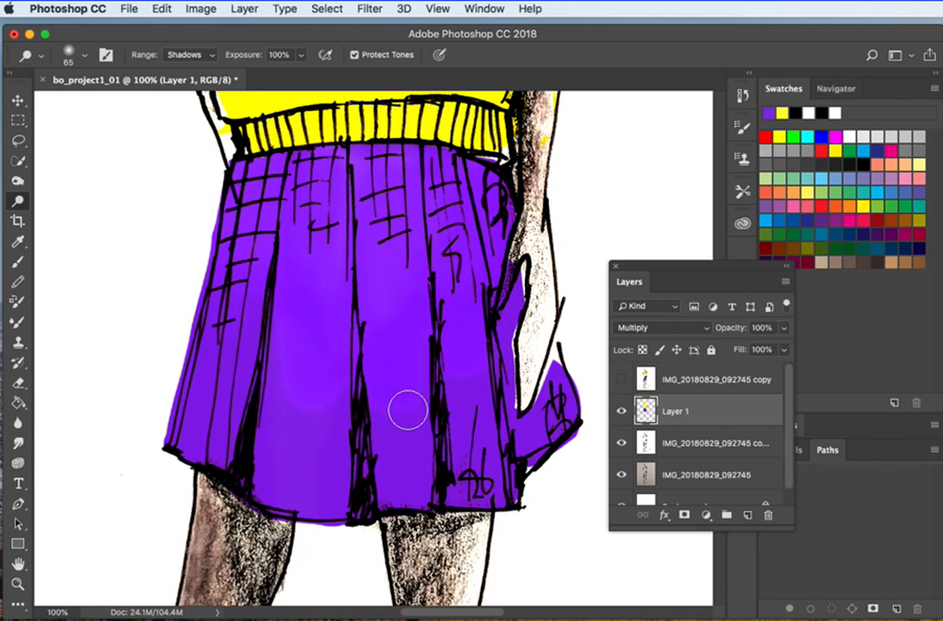
scroll(442, 326, "down", 1)
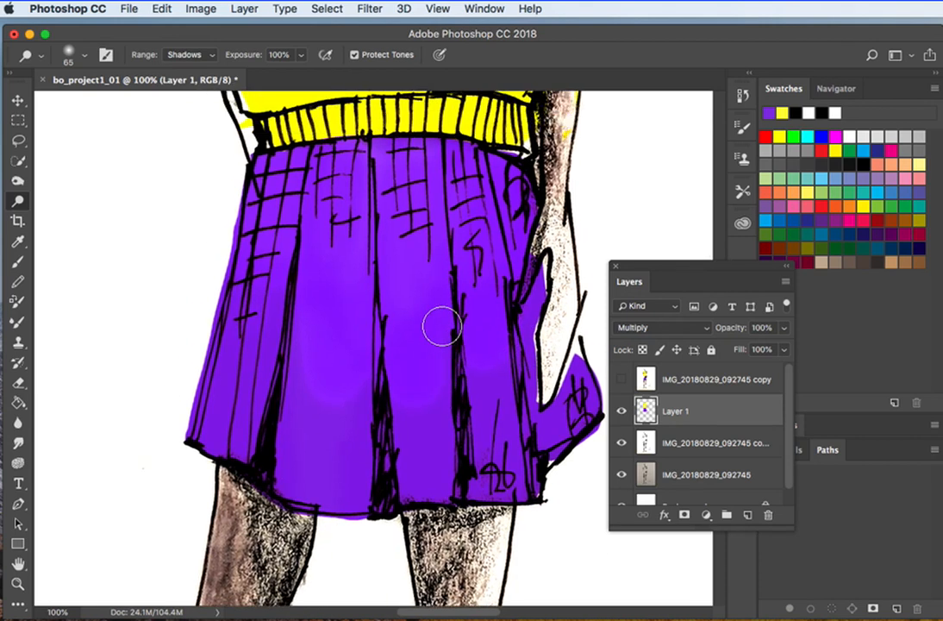
- Shade the yellow top along the armholes and neckline with the 65 px Burn tool, range Highlights, at 100% exposure
scroll(441, 326, "up", 10)
scroll(441, 327, "up", 4)
scroll(441, 327, "right", 2)
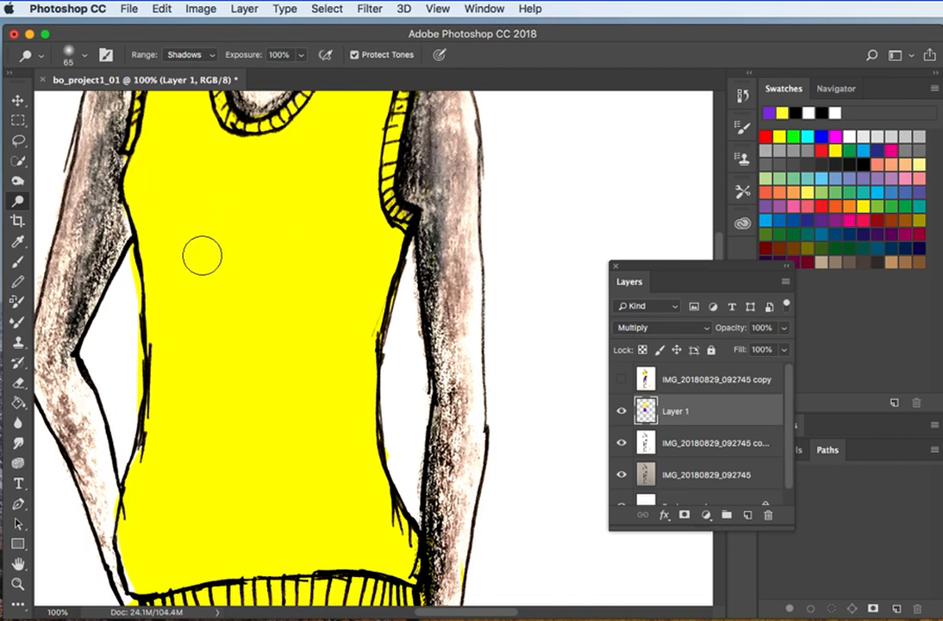
left_click(18, 181)
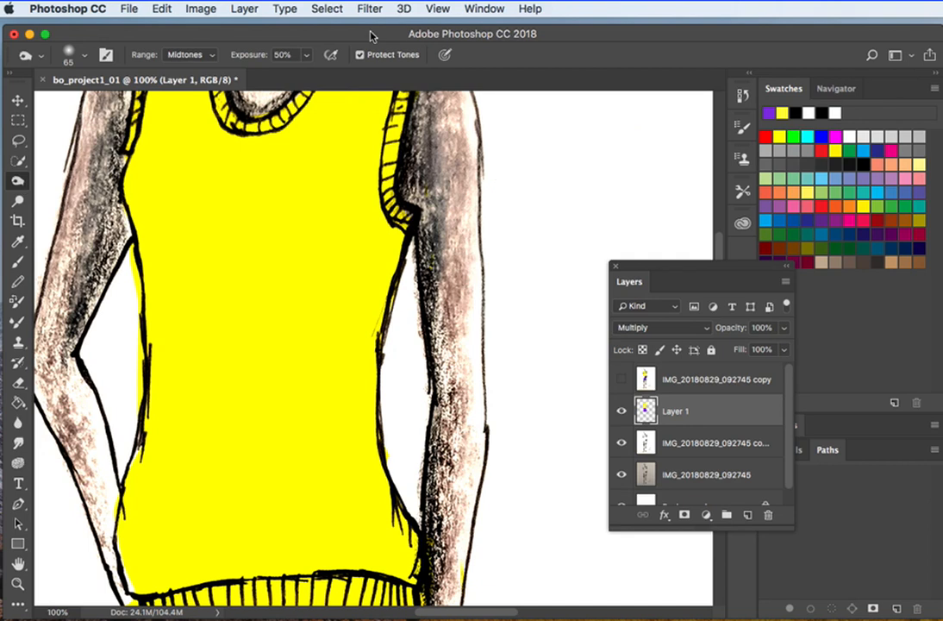
left_click_drag(308, 59, 384, 87)
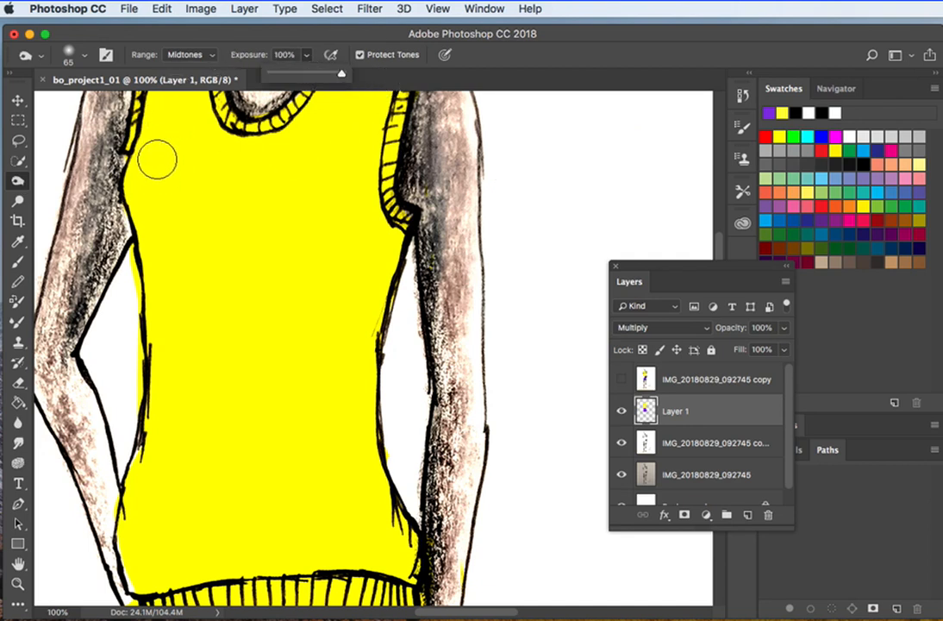
left_click(211, 61)
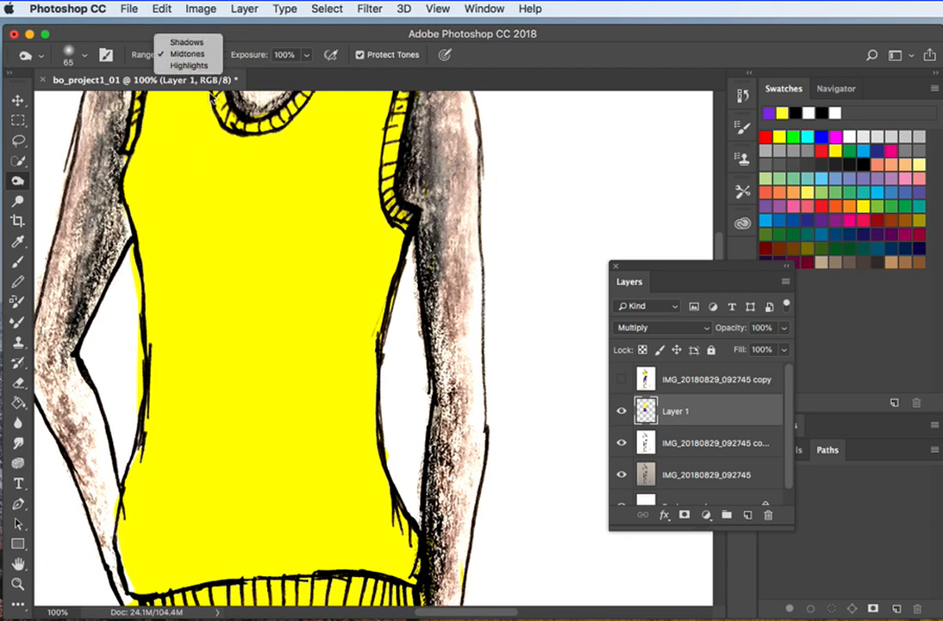
left_click(190, 65)
left_click_drag(137, 142, 137, 187)
scroll(138, 187, "down", 1)
scroll(141, 190, "up", 6)
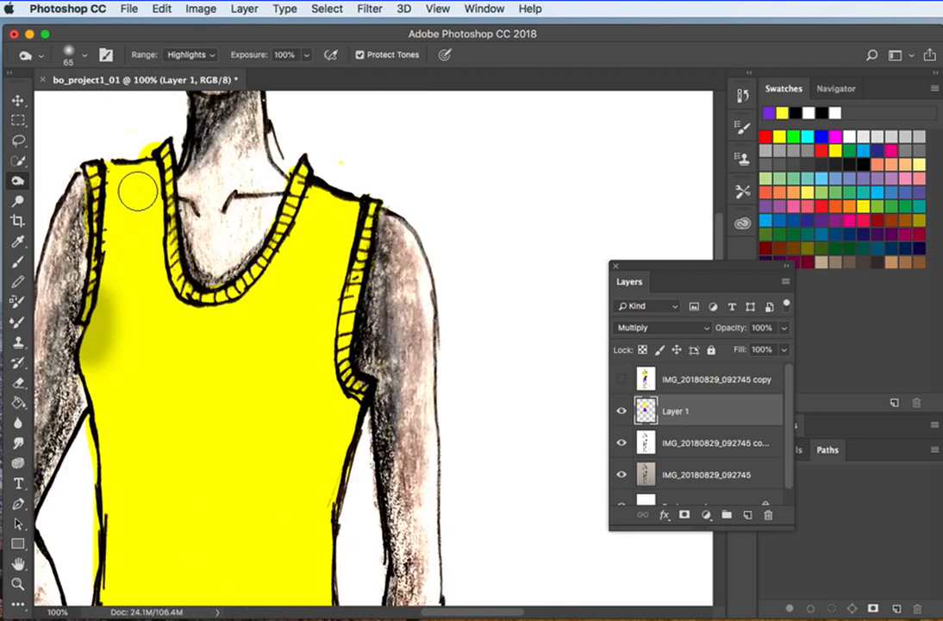
mouse_move(120, 259)
left_mouse_down()
mouse_move(138, 300)
mouse_move(124, 412)
mouse_move(211, 326)
mouse_move(207, 351)
mouse_move(258, 379)
mouse_move(312, 321)
mouse_move(334, 272)
mouse_move(384, 286)
mouse_move(373, 377)
mouse_move(380, 447)
mouse_move(396, 474)
mouse_move(379, 478)
mouse_move(375, 493)
mouse_move(378, 434)
mouse_move(379, 512)
mouse_move(344, 513)
left_mouse_up()
- Burn shadows down the right side of the yellow top, along its lower edge and over the ribbed waistband
scroll(343, 513, "right", 3)
scroll(343, 513, "left", 5)
scroll(343, 513, "down", 3)
scroll(343, 513, "left", 3)
scroll(345, 509, "down", 3)
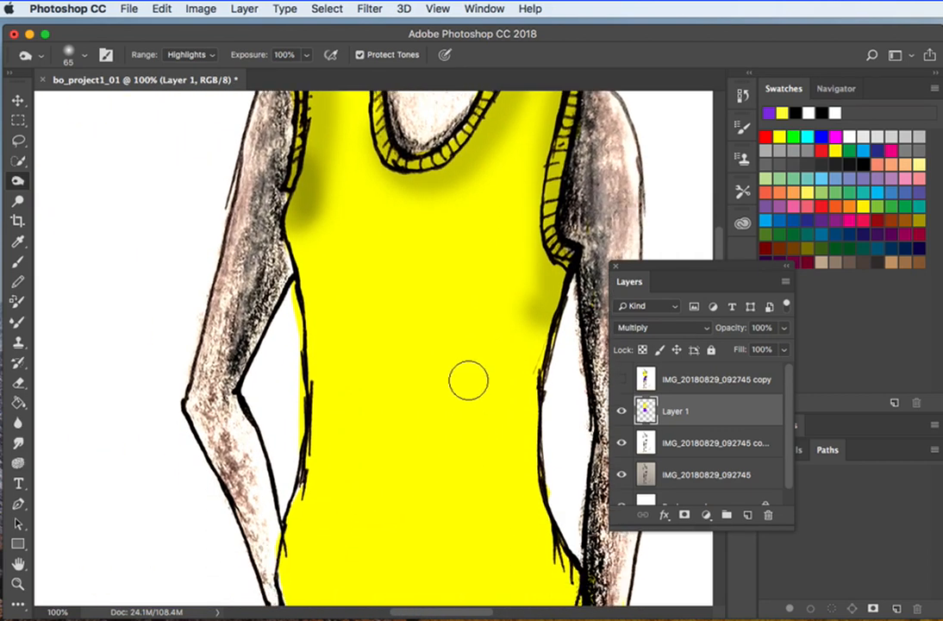
mouse_move(536, 299)
left_mouse_down()
mouse_move(515, 396)
mouse_move(539, 545)
mouse_move(527, 536)
left_mouse_up()
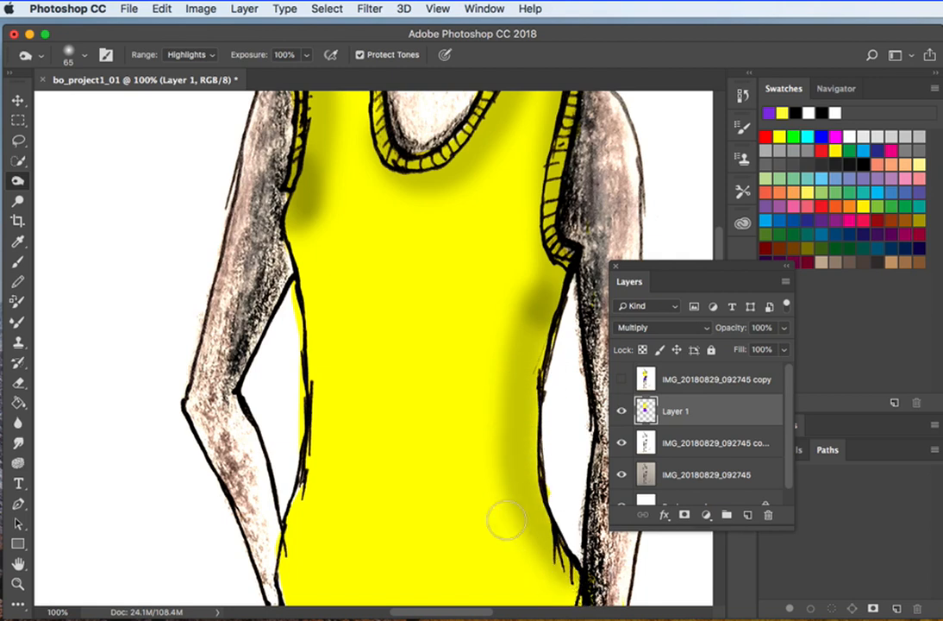
scroll(505, 518, "down", 3)
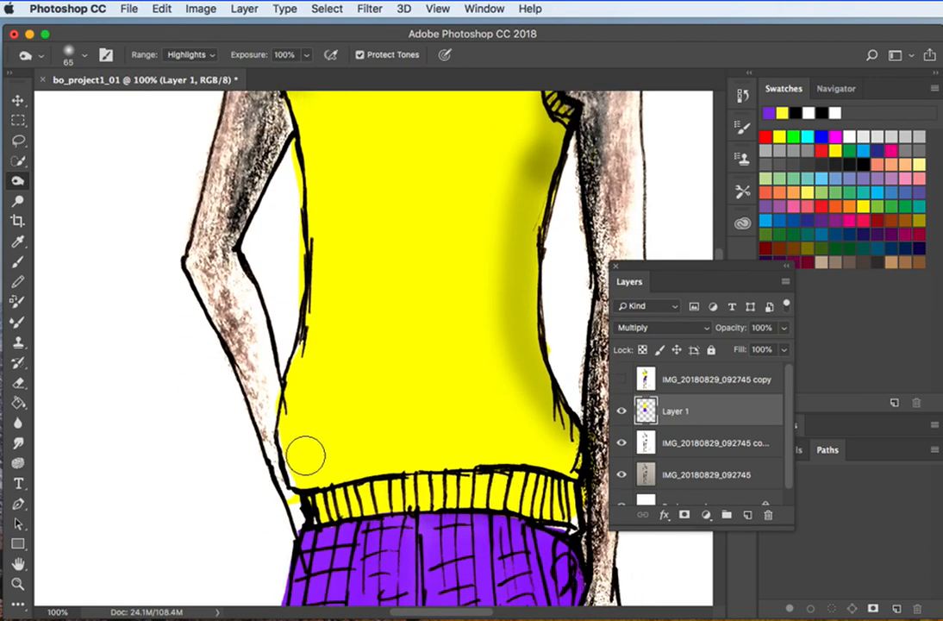
mouse_move(293, 429)
left_mouse_down()
mouse_move(305, 450)
mouse_move(564, 450)
mouse_move(420, 490)
left_mouse_up()
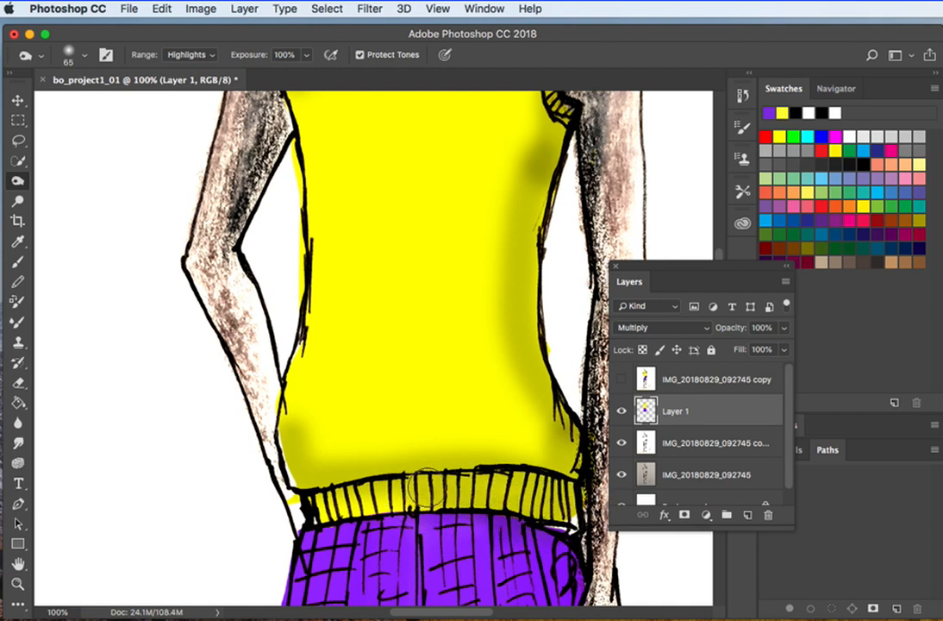
- Burn a shadow down the left side of the yellow top and darken the area beneath the left bust
scroll(478, 448, "up", 3)
mouse_move(285, 181)
left_mouse_down()
mouse_move(302, 252)
mouse_move(280, 201)
mouse_move(293, 262)
mouse_move(331, 262)
left_mouse_up()
mouse_move(287, 226)
left_mouse_down()
mouse_move(305, 301)
mouse_move(304, 291)
mouse_move(295, 512)
left_mouse_up()
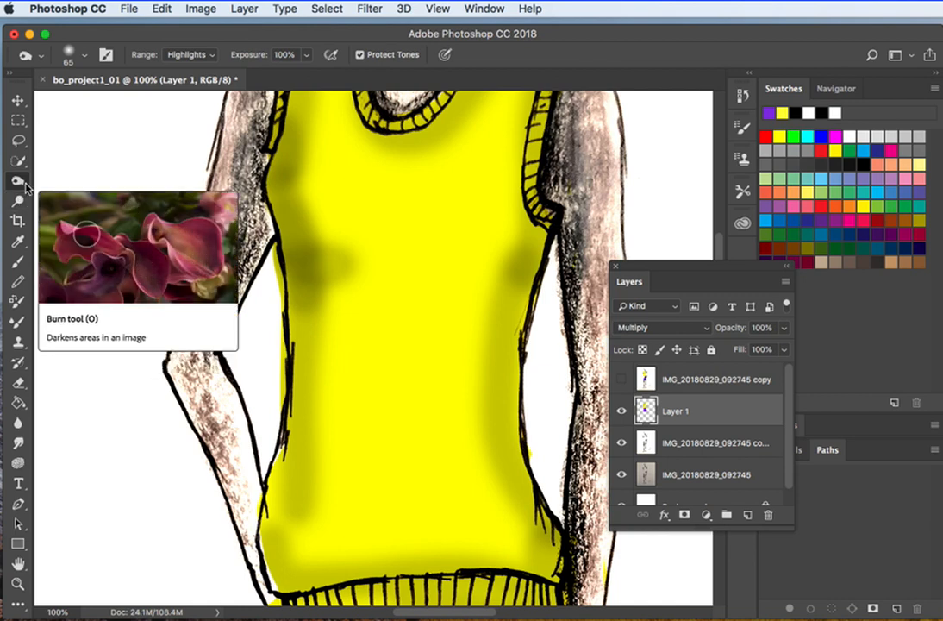
mouse_move(304, 212)
left_mouse_down()
mouse_move(337, 262)
mouse_move(295, 211)
left_mouse_up()
left_click_drag(308, 283, 317, 310)
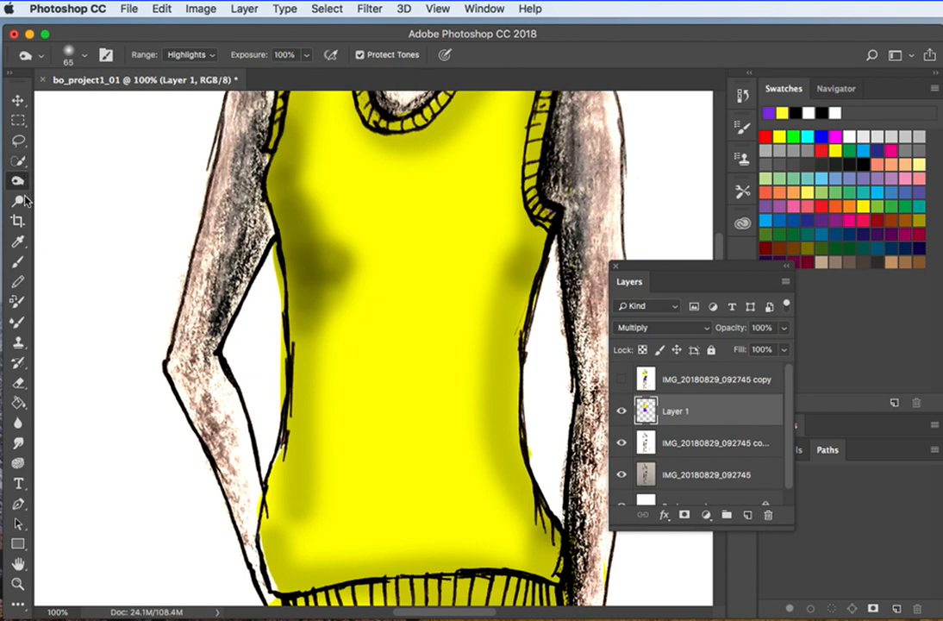
- Set up the 125 px Brush tool with a light yellow swatch, moving the Layers panel clear of the swatches
left_click(16, 261)
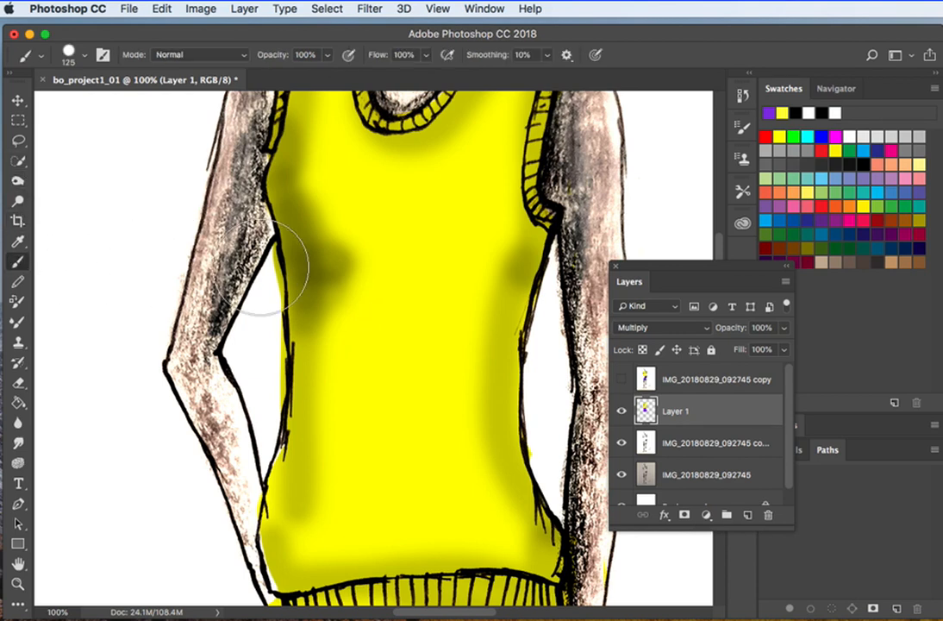
mouse_move(721, 262)
left_mouse_down()
mouse_move(718, 296)
mouse_move(665, 311)
mouse_move(815, 300)
mouse_move(806, 326)
mouse_move(668, 353)
mouse_move(659, 338)
left_mouse_up()
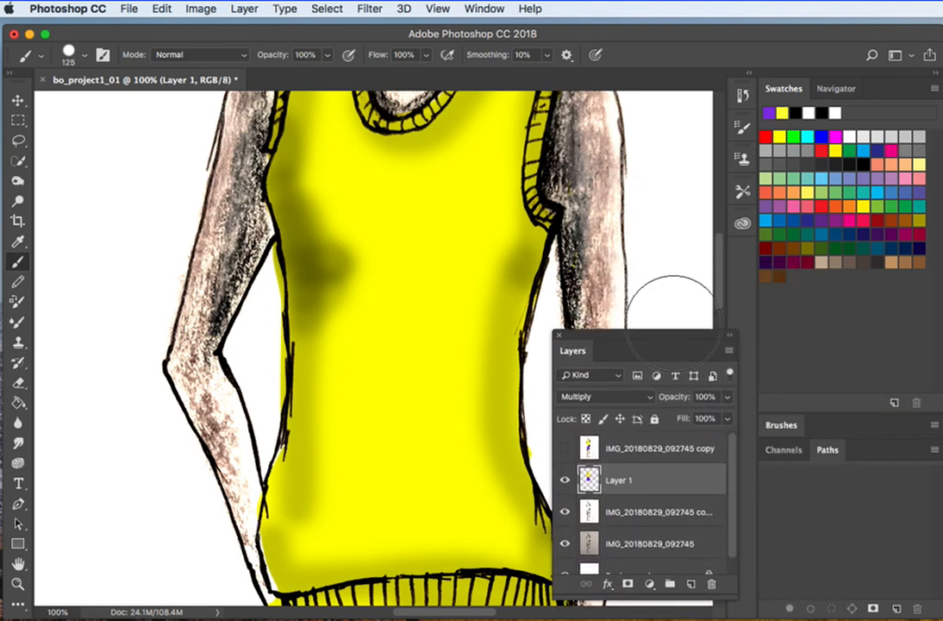
left_click(817, 191)
mouse_move(258, 185)
left_mouse_down()
mouse_move(251, 169)
mouse_move(362, 250)
mouse_move(343, 237)
left_mouse_up()
scroll(440, 235, "left", 1)
key("super+z")
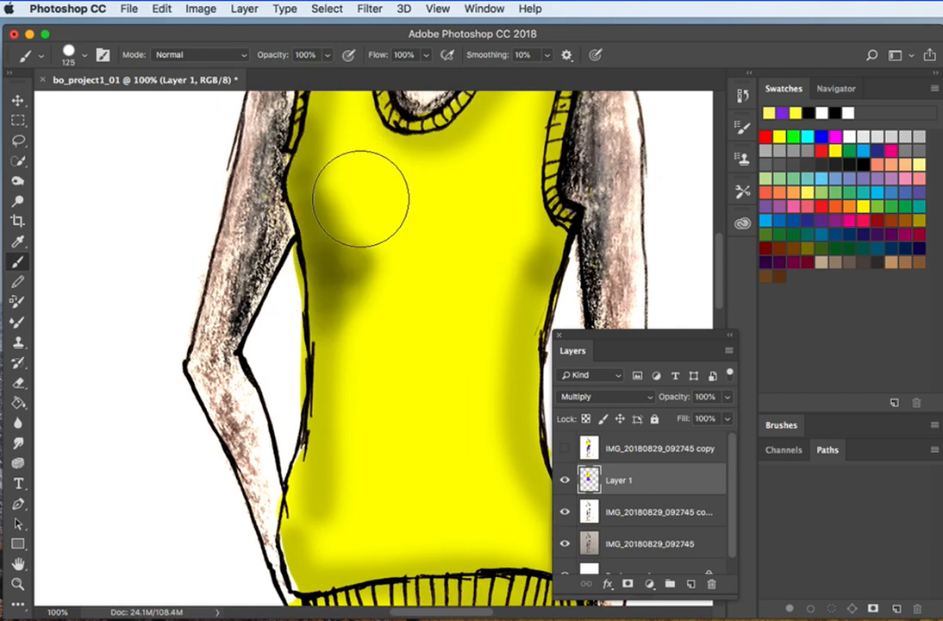
- Paint light yellow highlights on both sides of the bust with the Soft Round brush at 125 px
left_click(82, 58)
double_click(89, 221)
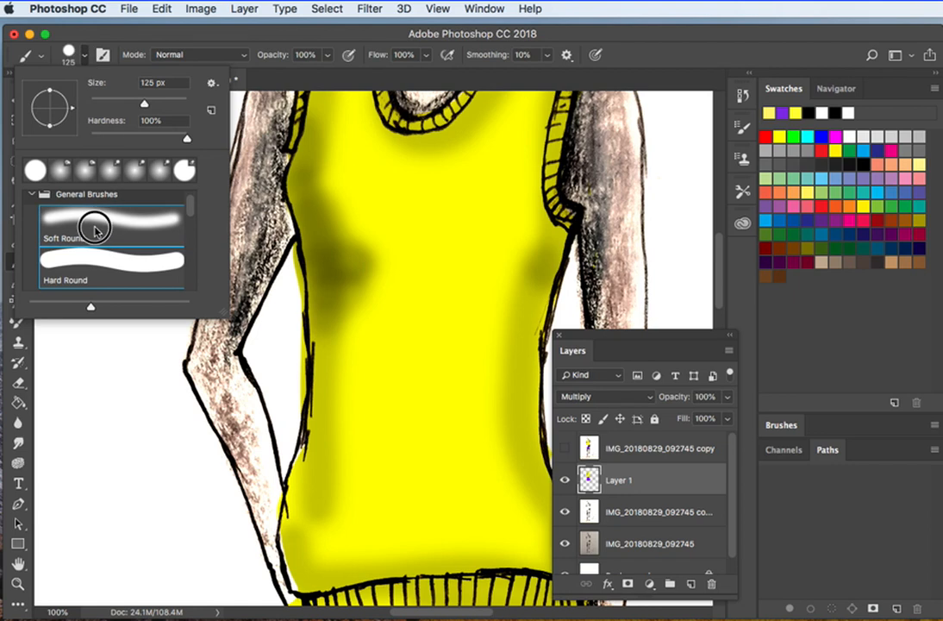
left_click(340, 176)
mouse_move(340, 175)
left_mouse_down()
mouse_move(377, 239)
mouse_move(349, 203)
mouse_move(379, 237)
left_mouse_up()
mouse_move(507, 251)
left_mouse_down()
mouse_move(479, 242)
mouse_move(468, 233)
mouse_move(496, 239)
mouse_move(502, 256)
mouse_move(488, 255)
mouse_move(511, 233)
mouse_move(460, 244)
mouse_move(491, 200)
left_mouse_up()
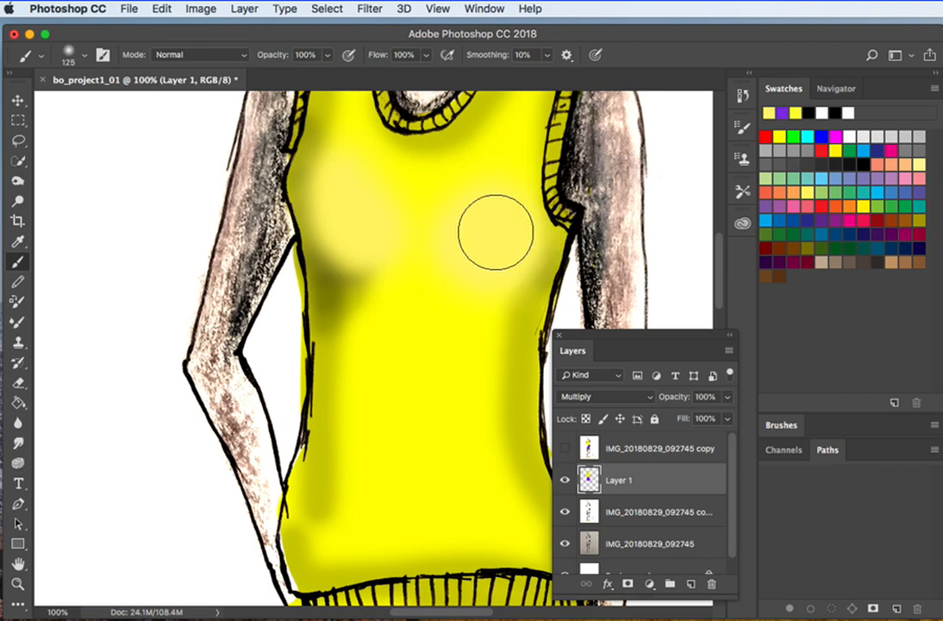
left_click(75, 57)
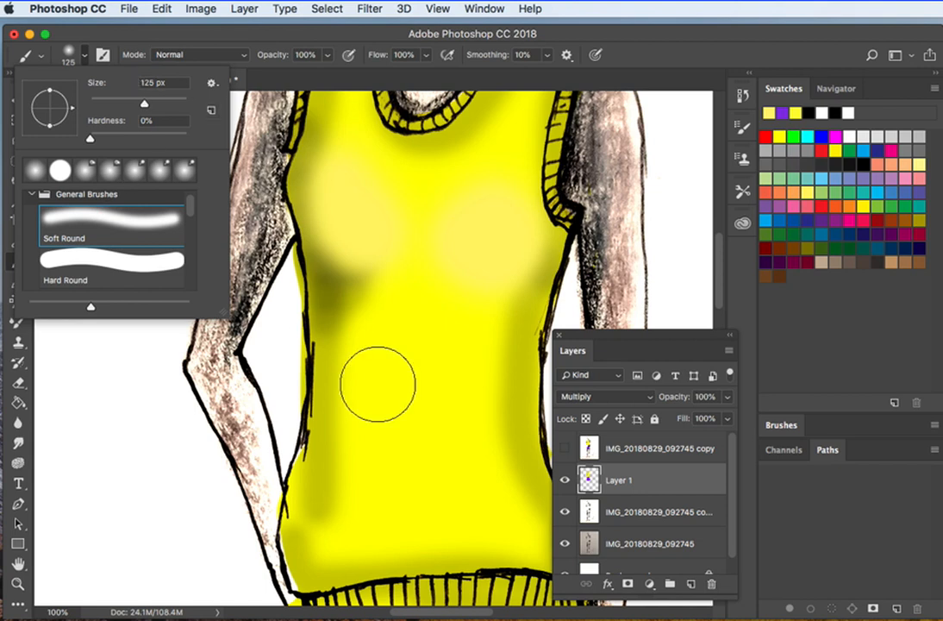
scroll(333, 406, "down", 5)
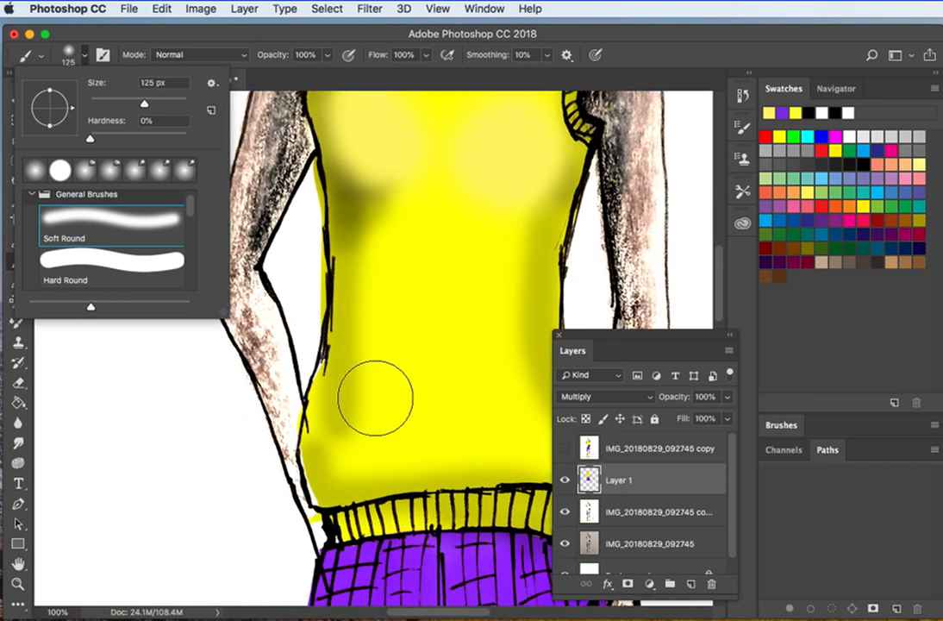
scroll(371, 396, "left", 6)
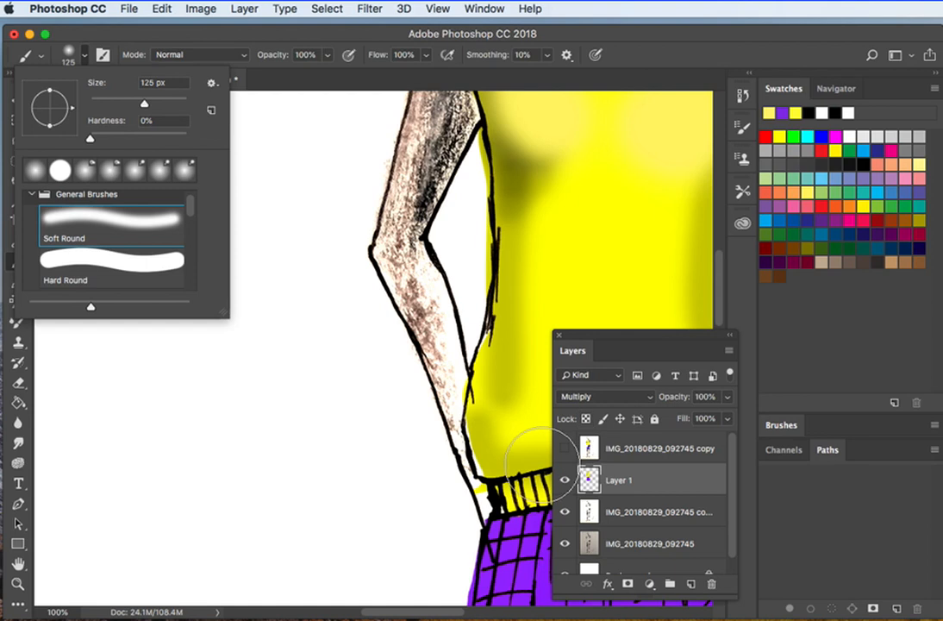
left_click_drag(431, 452, 352, 402)
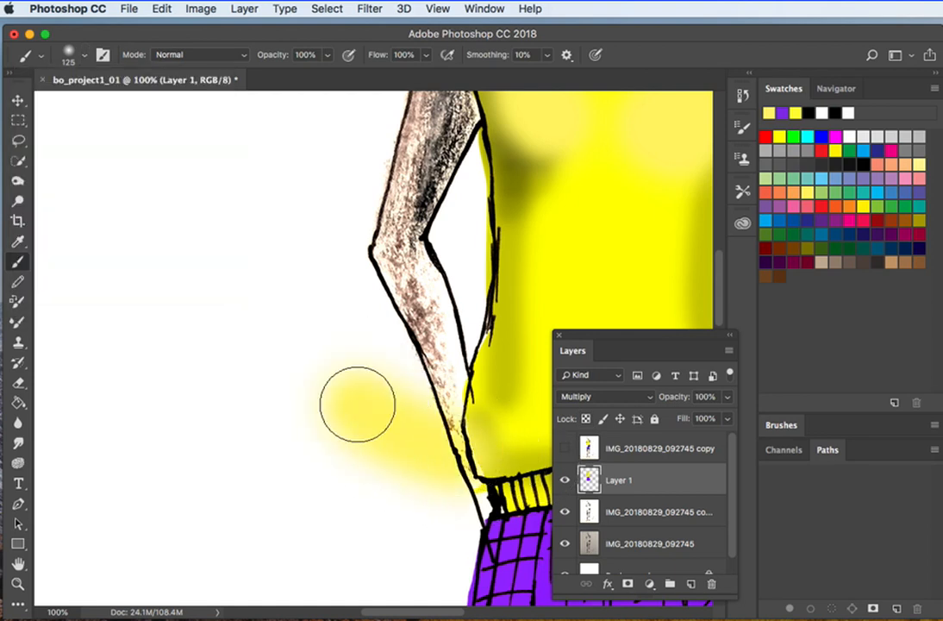
key("super+z")
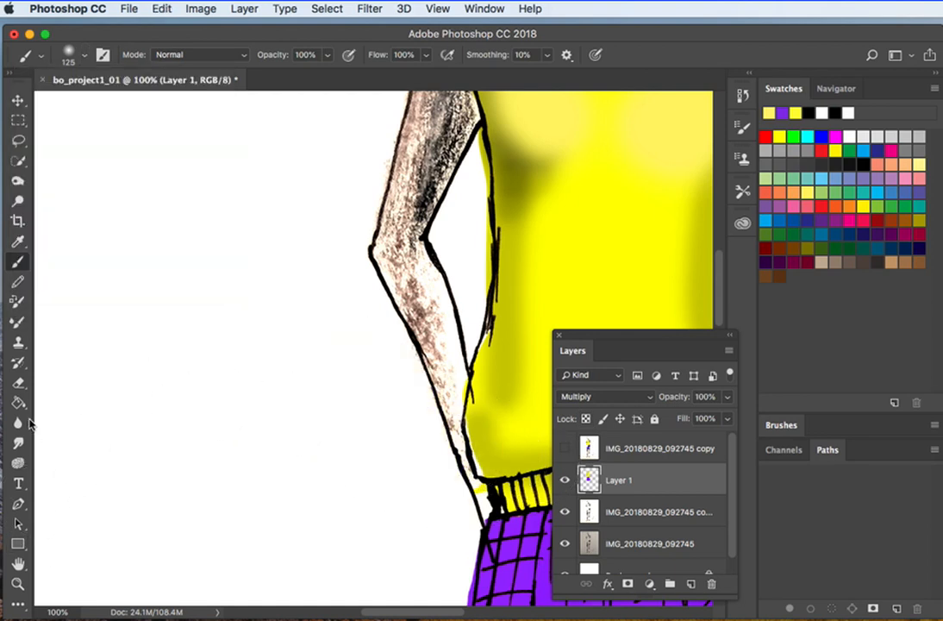
- Paint light purple highlights down the pleats of the purple skirt with the 125 px Soft Round brush
key("h")
mouse_move(370, 484)
left_mouse_down()
mouse_move(262, 372)
mouse_move(209, 284)
left_mouse_up()
mouse_move(369, 466)
left_mouse_down()
mouse_move(367, 371)
mouse_move(356, 366)
left_mouse_up()
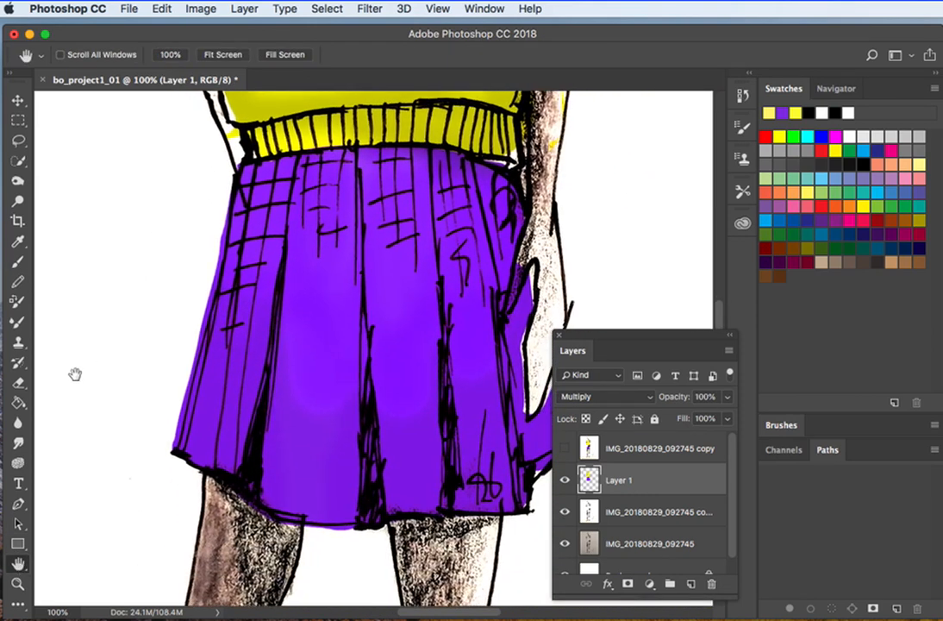
left_click_drag(77, 377, 57, 256)
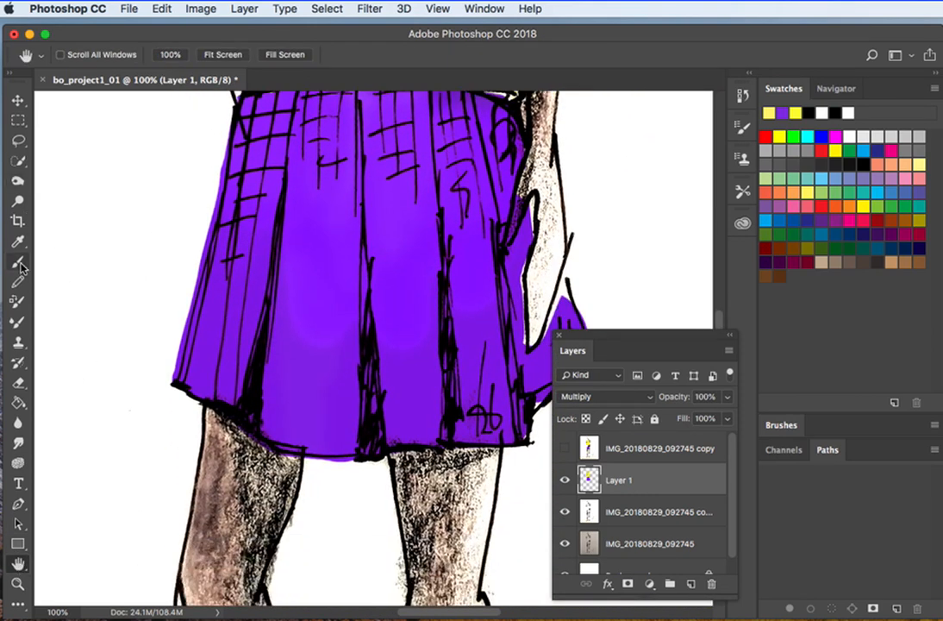
left_click(18, 262)
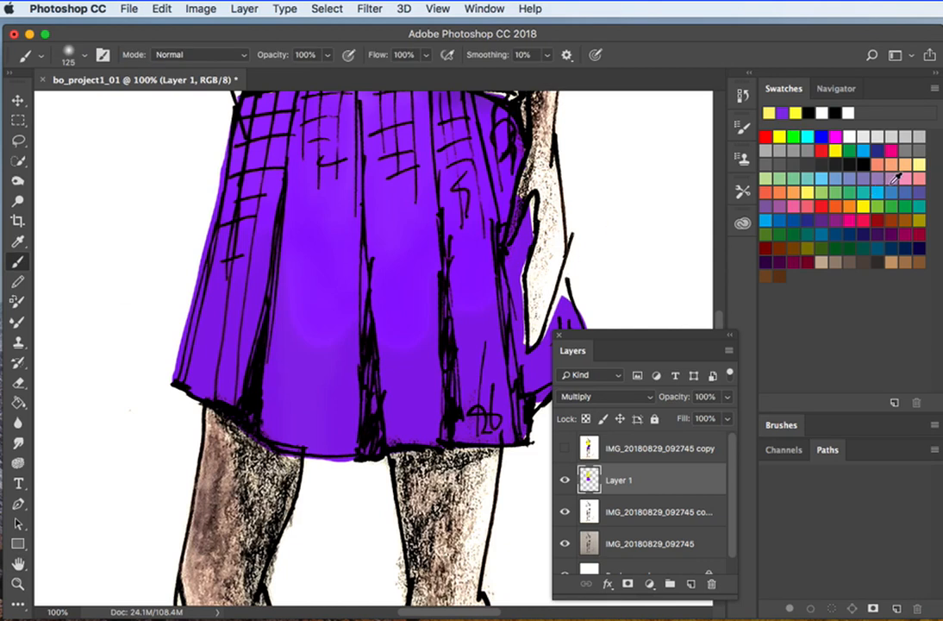
left_click(881, 173)
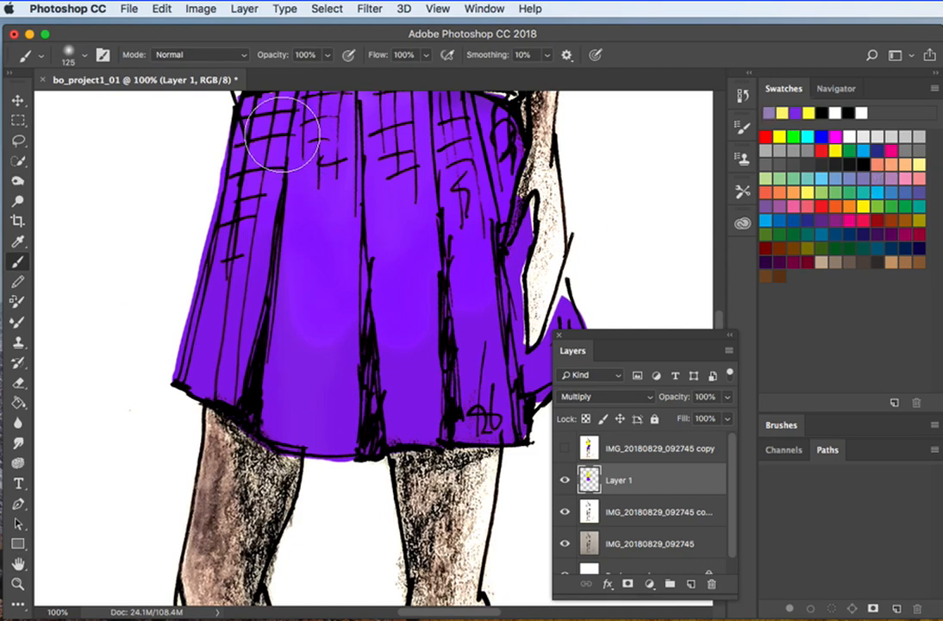
left_click_drag(283, 134, 269, 181)
left_click_drag(259, 193, 262, 146)
mouse_move(327, 128)
left_mouse_down()
mouse_move(334, 181)
mouse_move(311, 297)
left_mouse_up()
left_click_drag(421, 127, 414, 333)
mouse_move(481, 139)
left_mouse_down()
mouse_move(469, 180)
mouse_move(480, 352)
mouse_move(488, 304)
mouse_move(482, 349)
mouse_move(423, 366)
mouse_move(459, 334)
left_mouse_up()
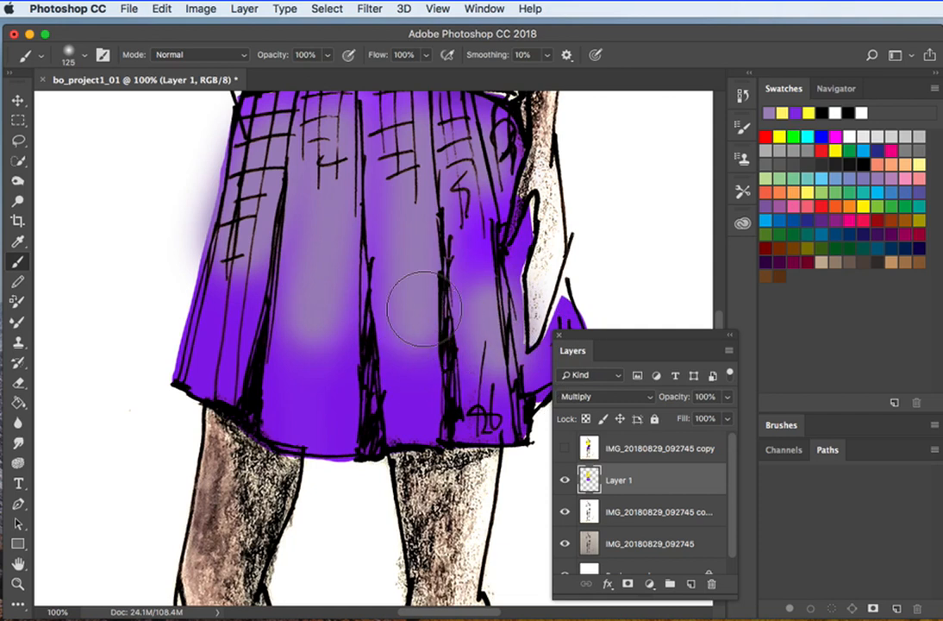
- Blend the light purple highlights into the skirt's pleats with the Mixer Brush at 54 px
scroll(422, 309, "up", 5)
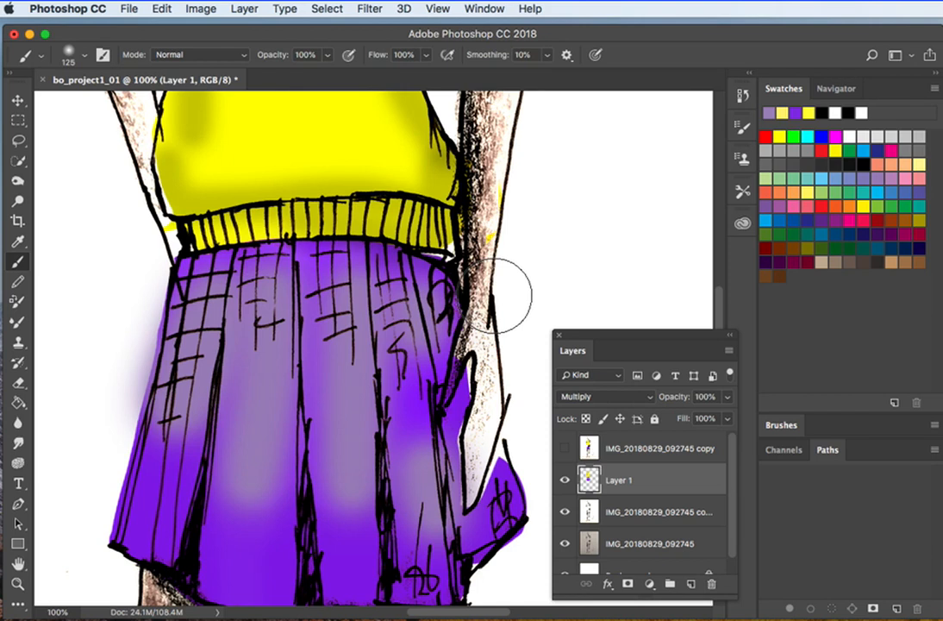
left_click(19, 324)
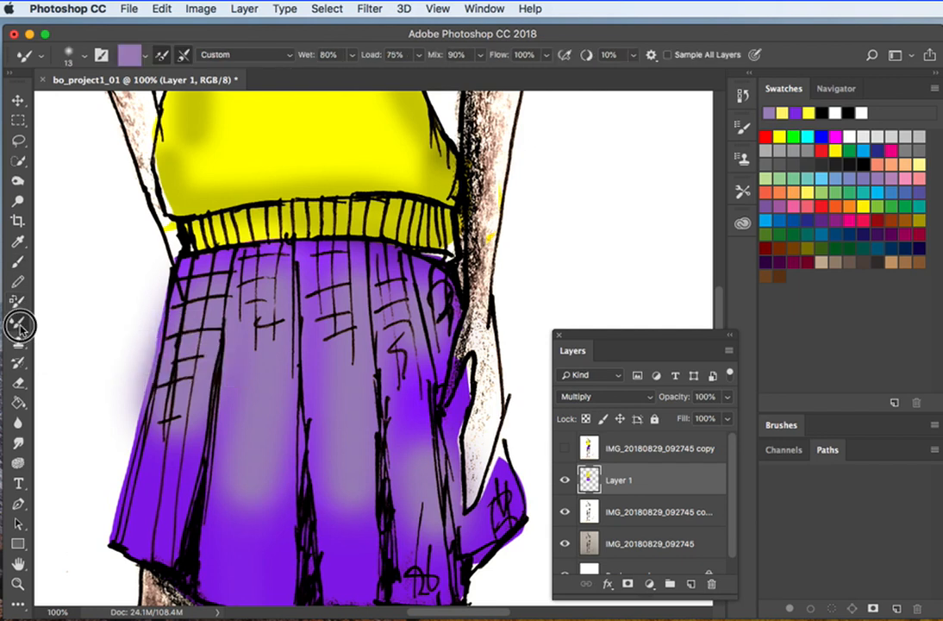
left_click(85, 56)
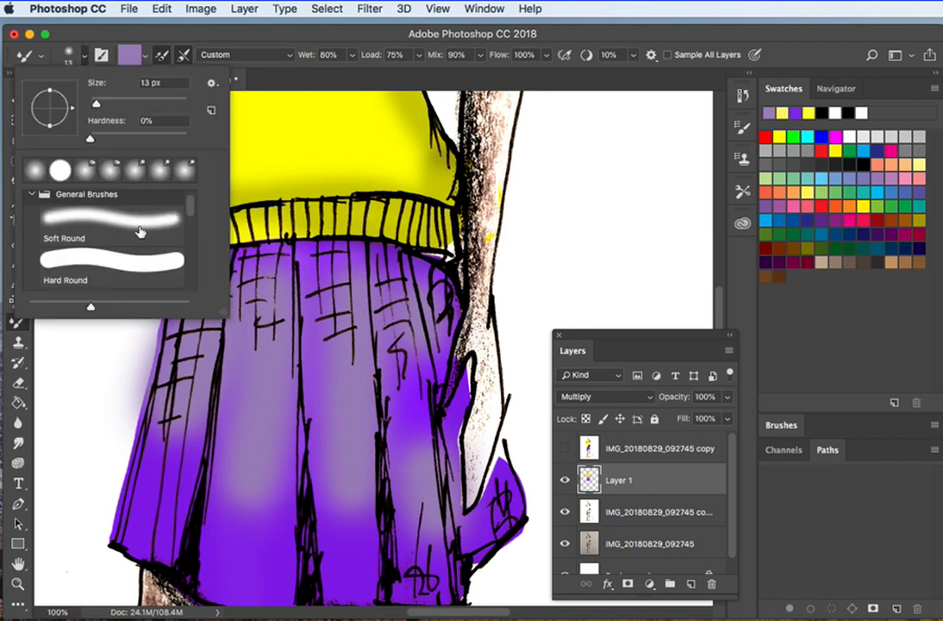
left_click(117, 104)
mouse_move(221, 433)
left_mouse_down()
mouse_move(222, 378)
mouse_move(210, 463)
mouse_move(209, 416)
mouse_move(195, 475)
mouse_move(202, 399)
mouse_move(177, 491)
mouse_move(184, 435)
mouse_move(155, 514)
left_mouse_up()
mouse_move(227, 541)
left_mouse_down()
mouse_move(233, 386)
mouse_move(232, 396)
left_mouse_up()
mouse_move(262, 530)
left_mouse_down()
mouse_move(272, 374)
mouse_move(256, 523)
mouse_move(287, 356)
mouse_move(278, 482)
mouse_move(327, 334)
mouse_move(320, 450)
mouse_move(324, 279)
mouse_move(338, 510)
mouse_move(341, 358)
mouse_move(355, 541)
mouse_move(393, 482)
mouse_move(393, 247)
mouse_move(424, 410)
mouse_move(415, 347)
mouse_move(420, 270)
left_mouse_up()
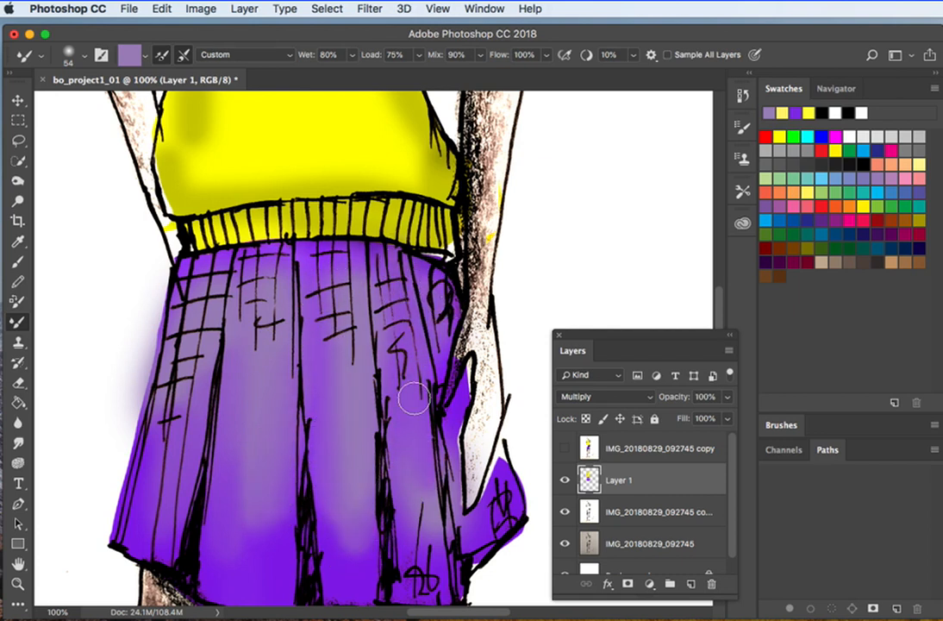
- Set the Mixer Brush color to bright red, f50c22, for shading the yellow top
scroll(350, 376, "up", 5)
scroll(350, 376, "up", 6)
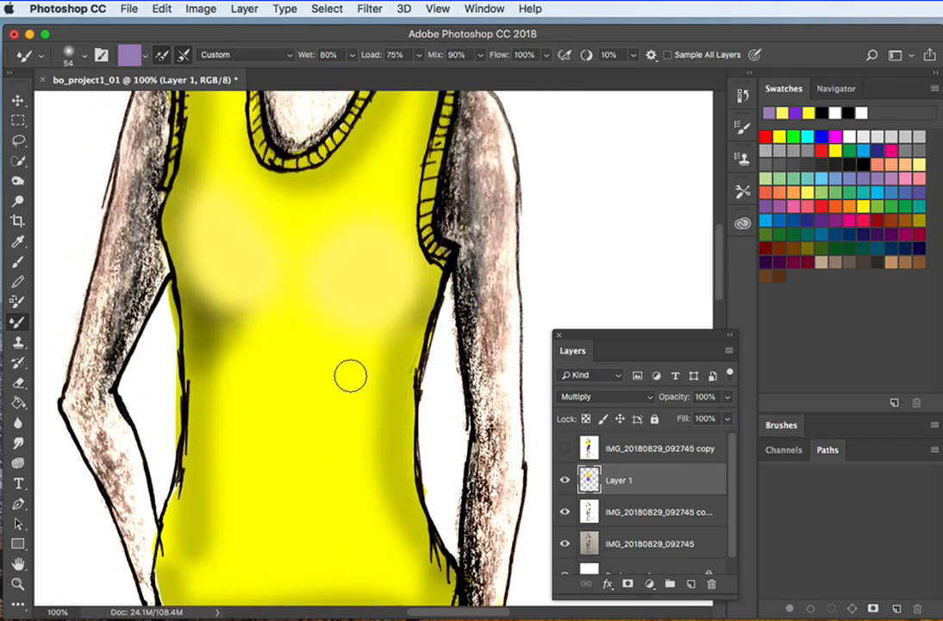
left_click(130, 54)
left_click_drag(751, 322, 760, 442)
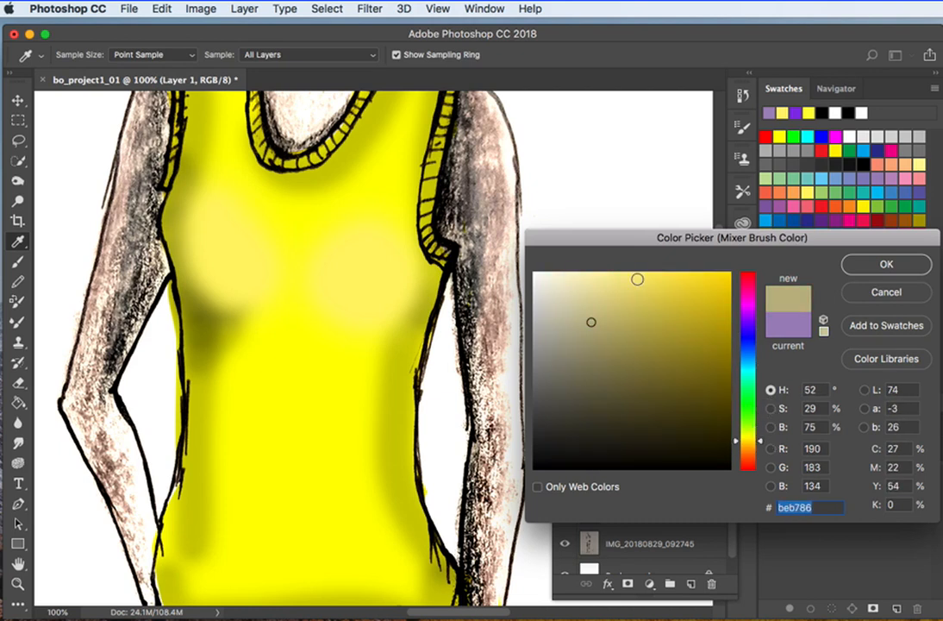
left_click(738, 276)
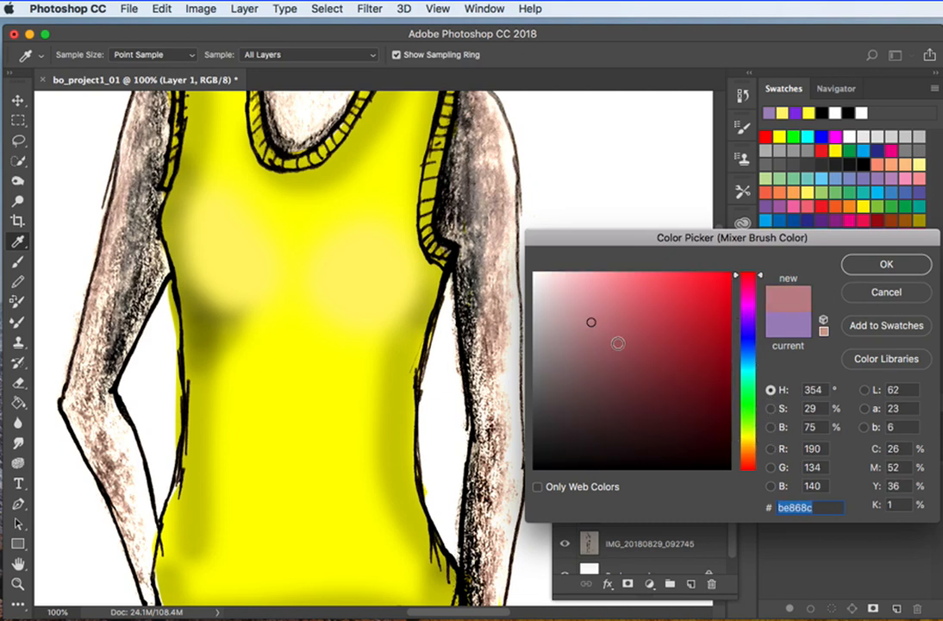
left_click(636, 304)
left_click(723, 276)
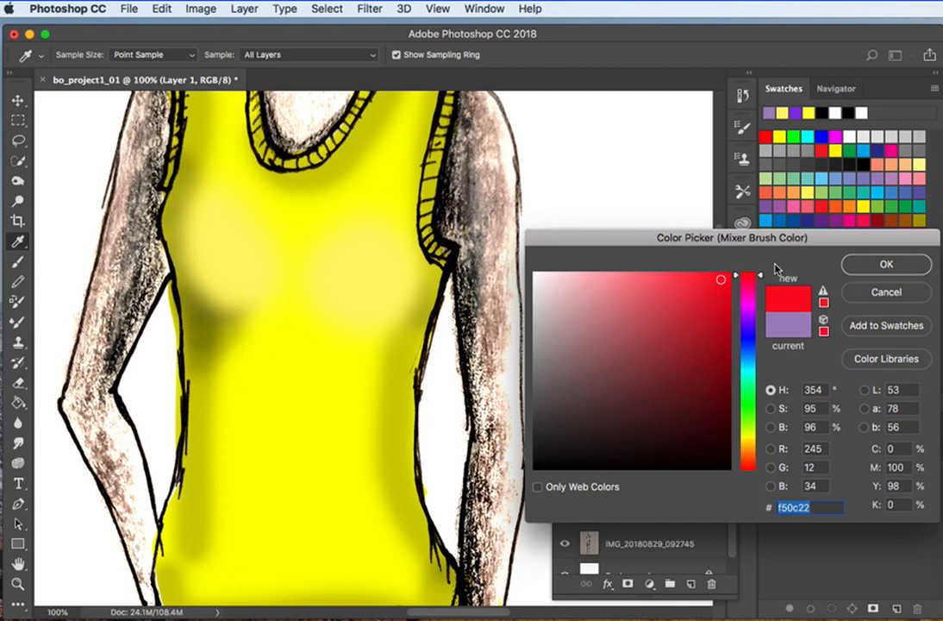
left_click(874, 266)
- Mix red shading into the yellow top below both armholes and beneath the neckline
mouse_move(189, 154)
left_mouse_down()
mouse_move(169, 187)
mouse_move(184, 149)
mouse_move(184, 190)
mouse_move(188, 147)
mouse_move(176, 207)
mouse_move(182, 201)
mouse_move(171, 297)
left_mouse_up()
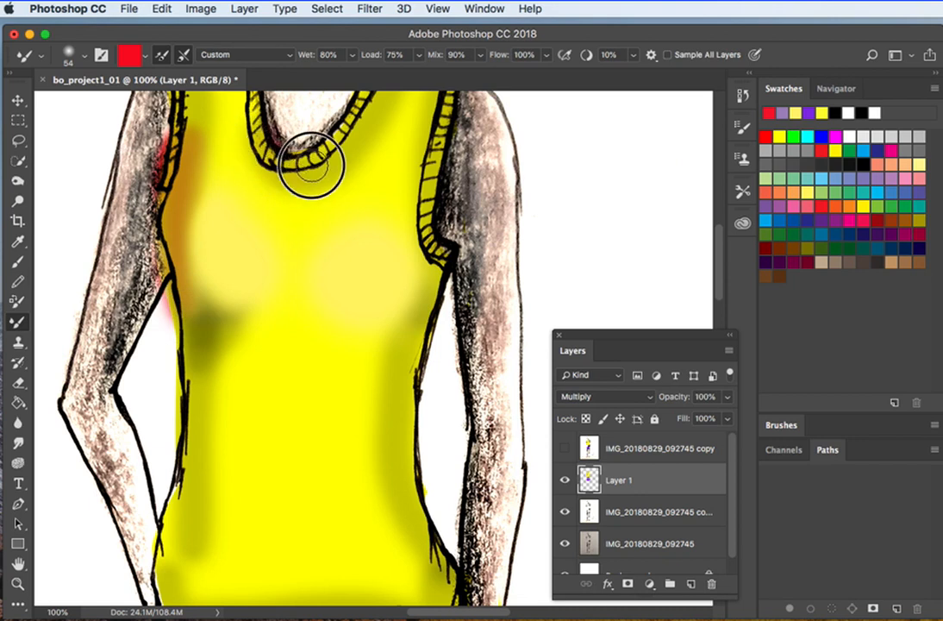
mouse_move(329, 153)
left_mouse_down()
mouse_move(330, 167)
mouse_move(290, 177)
left_mouse_up()
mouse_move(417, 152)
left_mouse_down()
mouse_move(421, 263)
mouse_move(433, 248)
mouse_move(418, 222)
mouse_move(395, 389)
left_mouse_up()
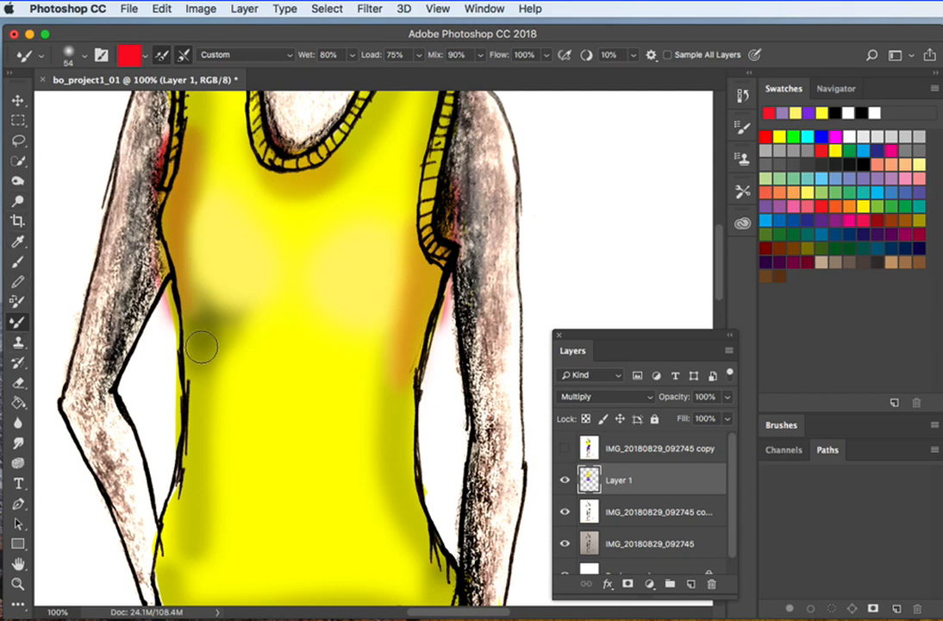
- Erase the red spill over both arms and outside the top's sides with the 35 px Eraser
key("e")
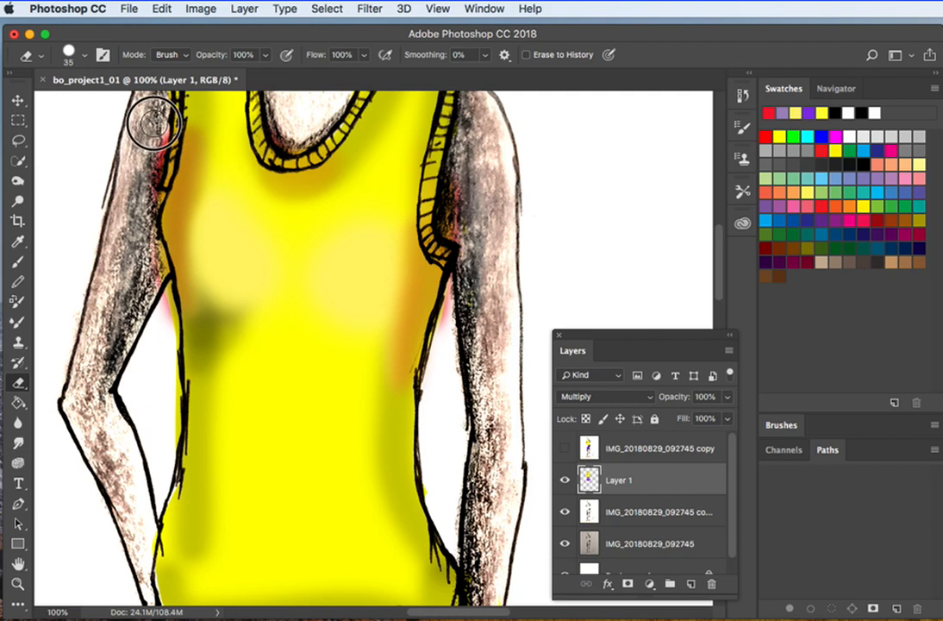
mouse_move(150, 196)
left_mouse_down()
mouse_move(162, 118)
mouse_move(138, 226)
mouse_move(159, 299)
mouse_move(148, 250)
mouse_move(152, 292)
mouse_move(147, 246)
mouse_move(168, 313)
mouse_move(169, 430)
left_mouse_up()
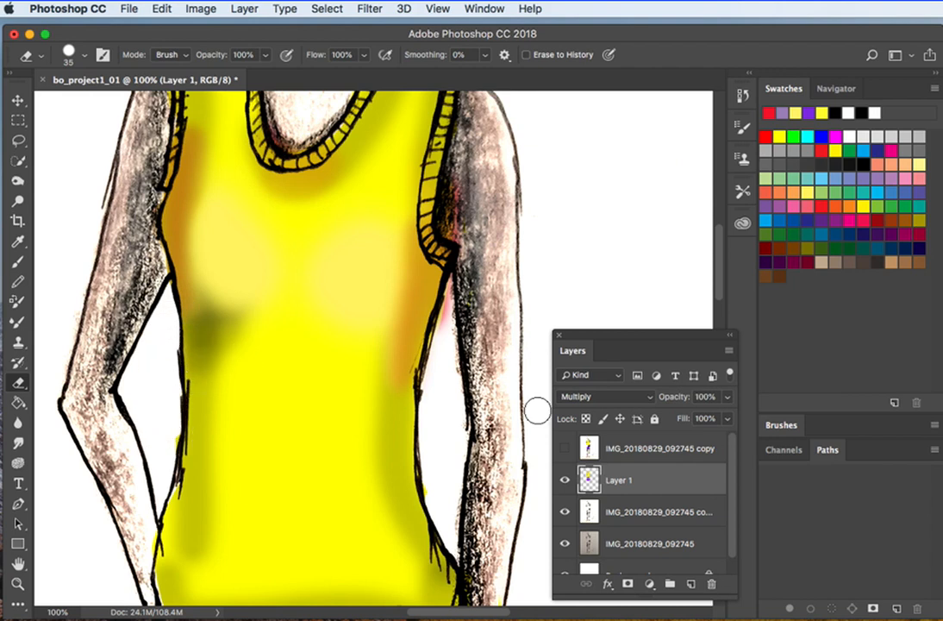
mouse_move(458, 175)
left_mouse_down()
mouse_move(453, 224)
mouse_move(479, 248)
mouse_move(457, 280)
mouse_move(457, 330)
left_mouse_up()
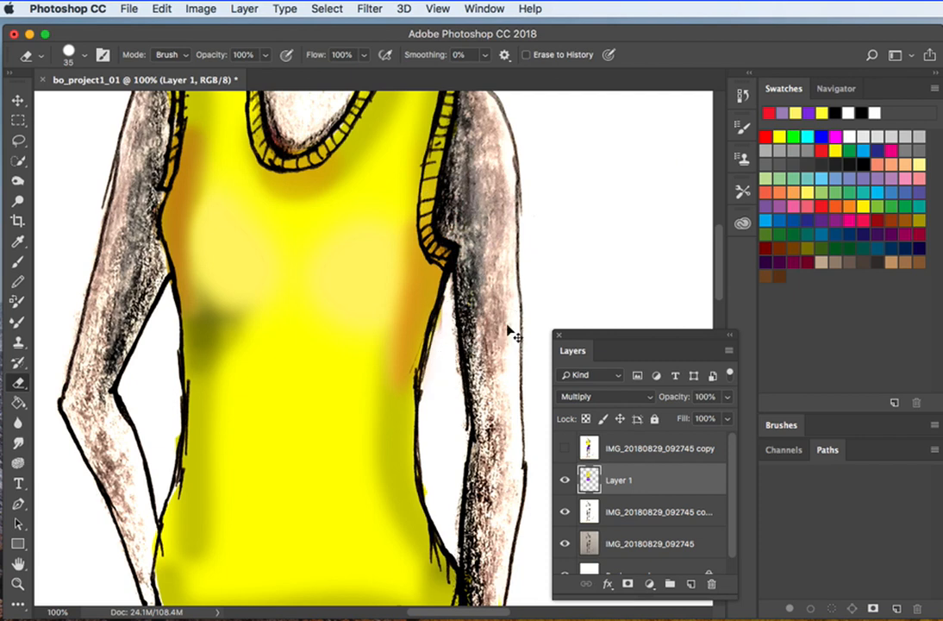
- Save a JPEG copy of the whole drawing to the Desktop as bo_project1_02.jpg, with quality at the large-file end
key("super+0")
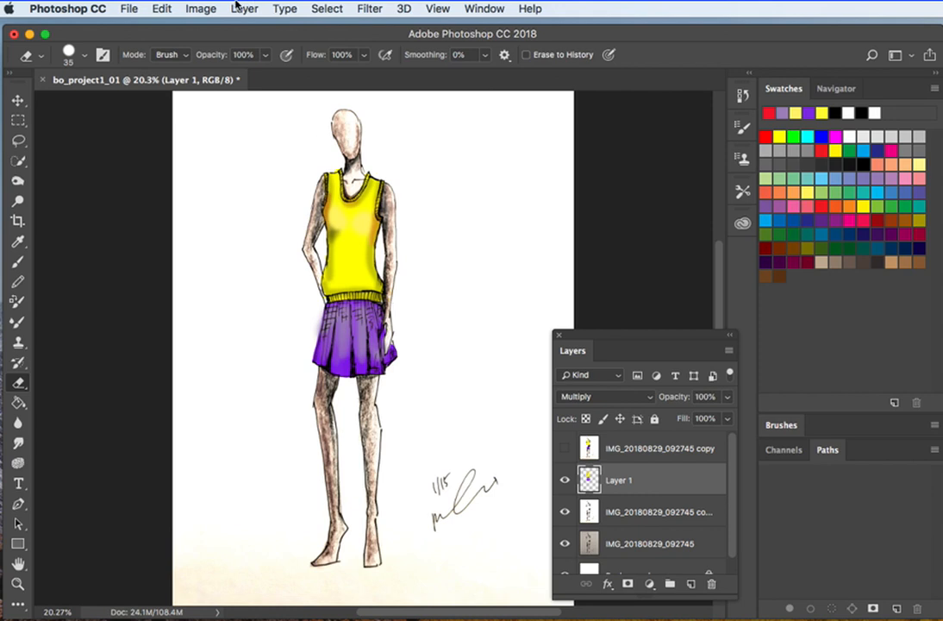
left_click(129, 8)
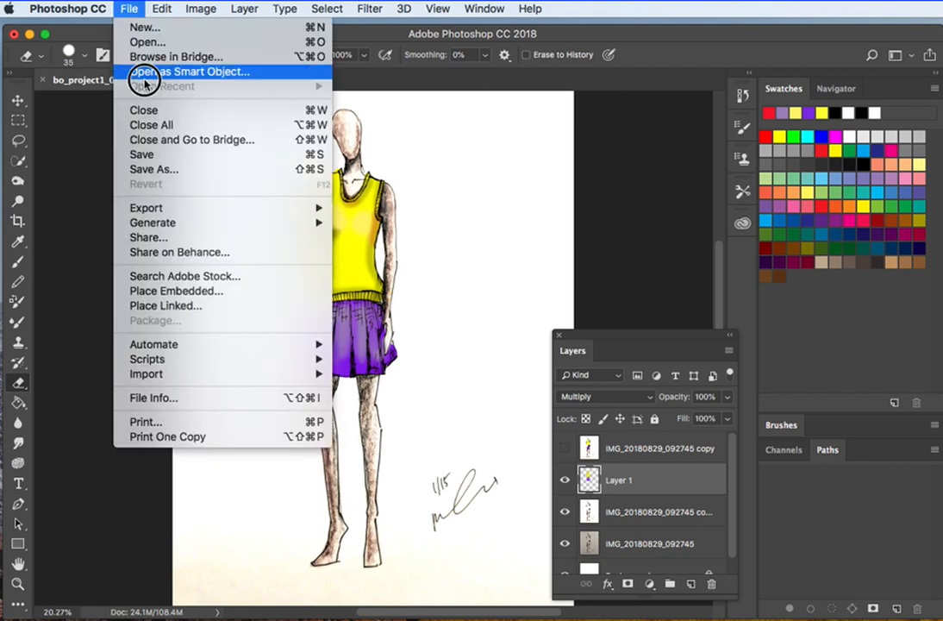
left_click(160, 170)
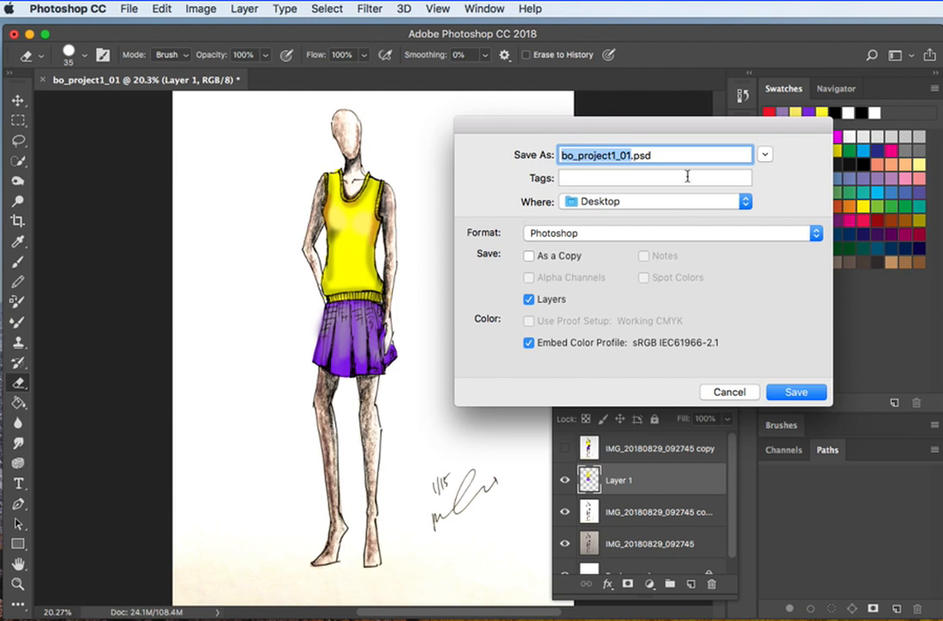
left_click(606, 234)
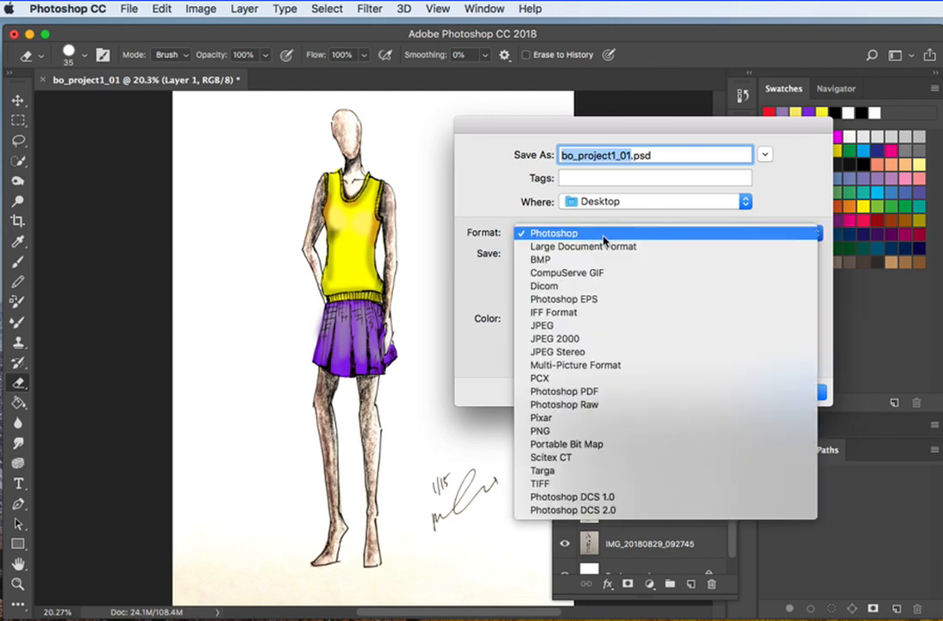
left_click(600, 326)
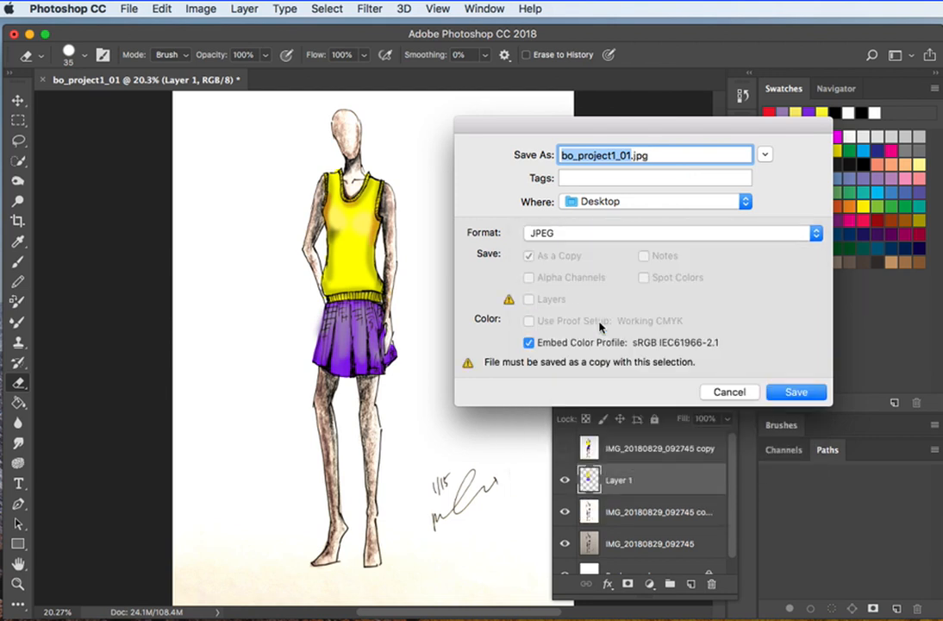
left_click(633, 157)
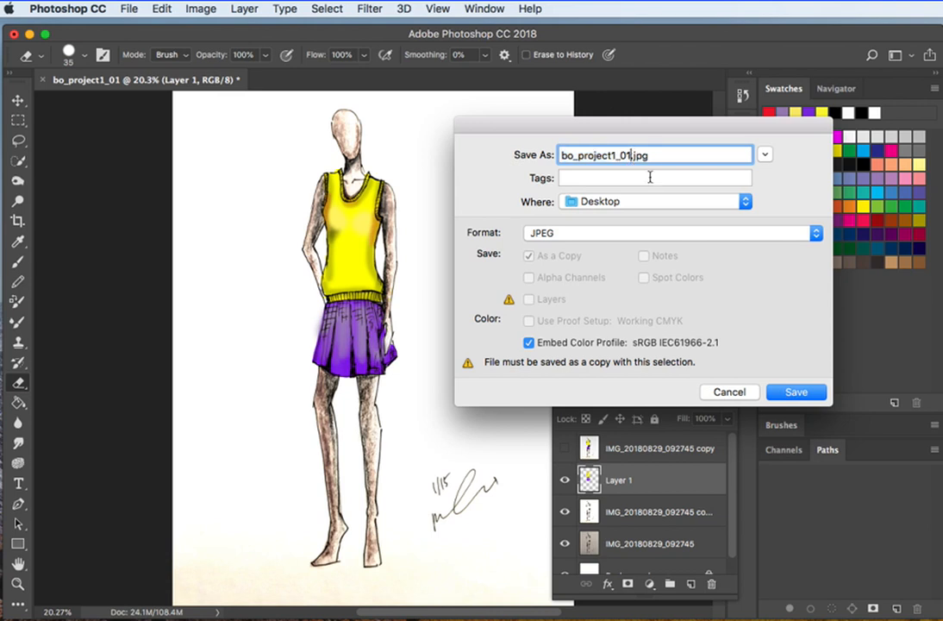
key("BackSpace")
type("2")
left_click(796, 392)
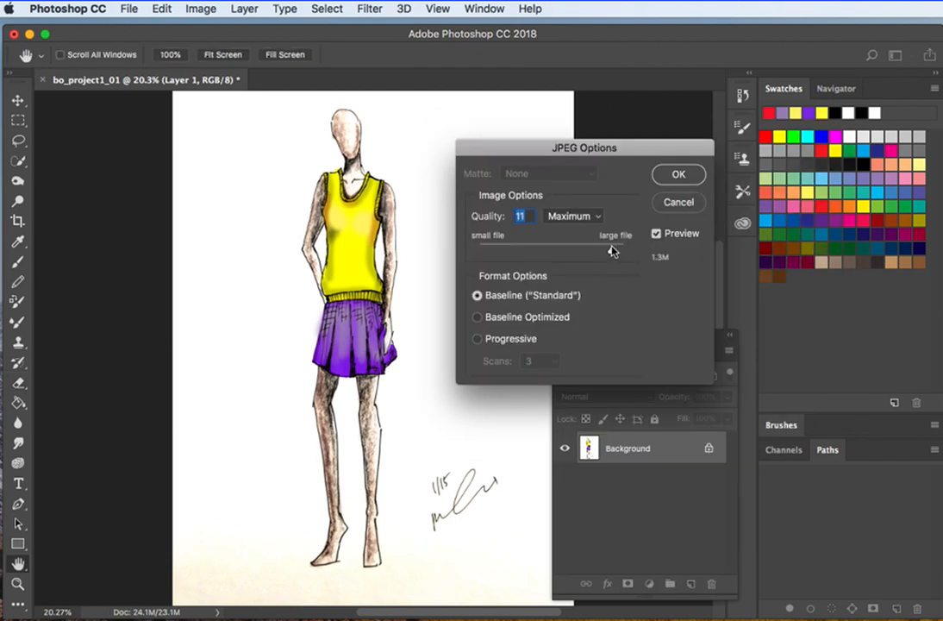
left_click_drag(610, 249, 624, 250)
left_click(675, 176)
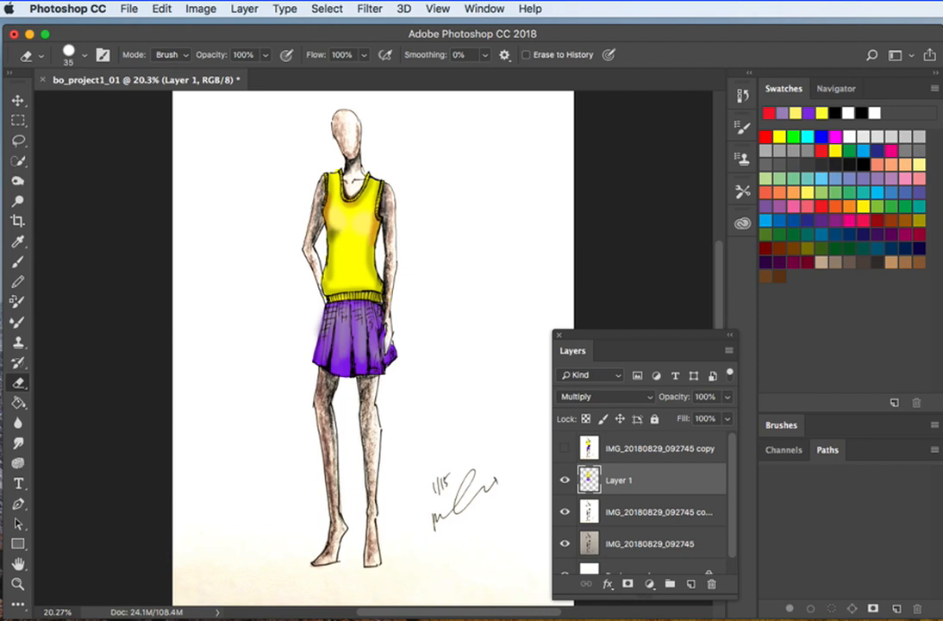
- Open bo_project1_02.jpg in Preview and arrange it beside IMG_20180829_125617.jpg and bo_project1_01.jpg to compare the three drawings
double_click(942, 491)
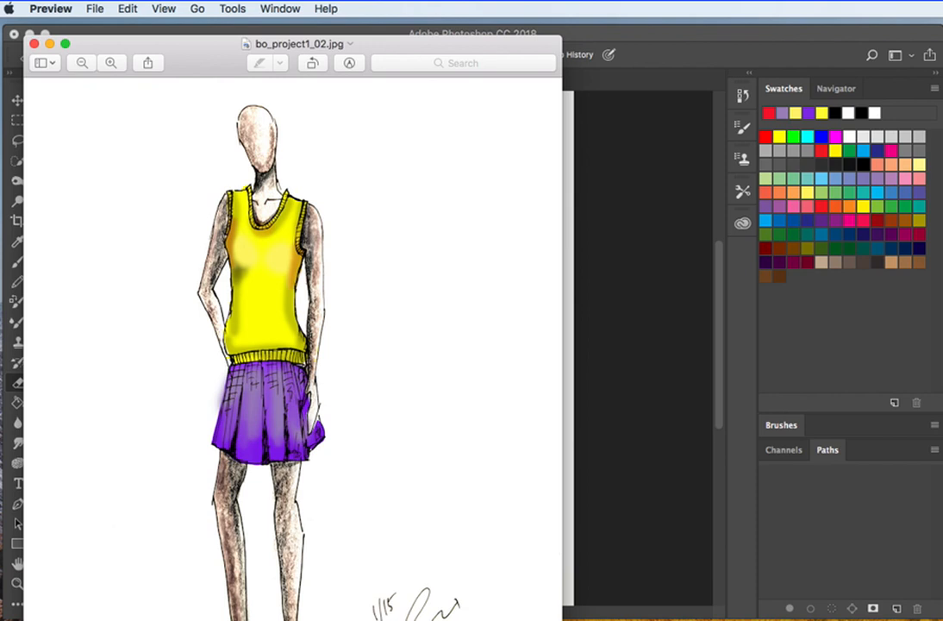
left_click_drag(561, 619, 479, 604)
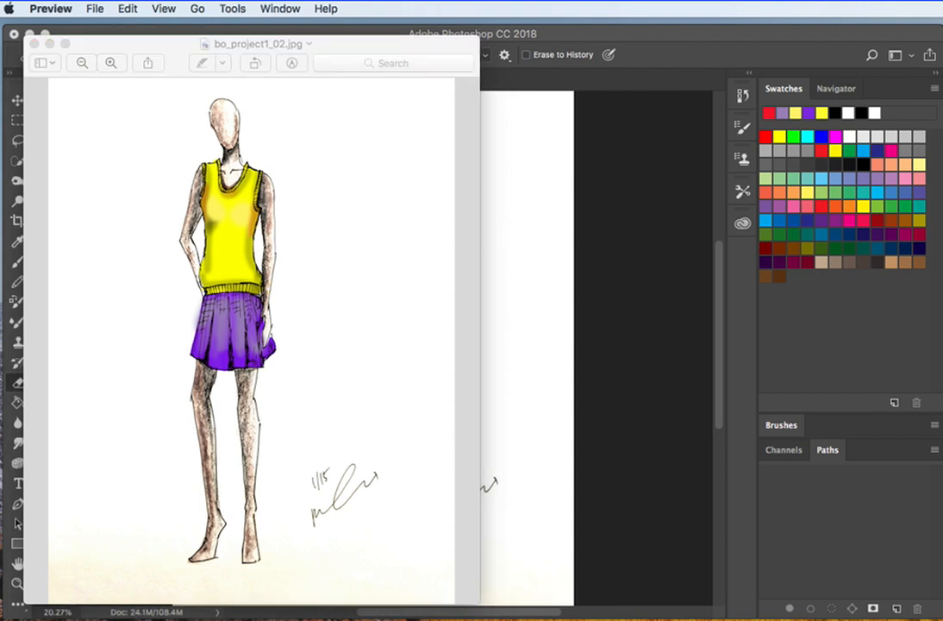
left_click_drag(634, 226, 528, 48)
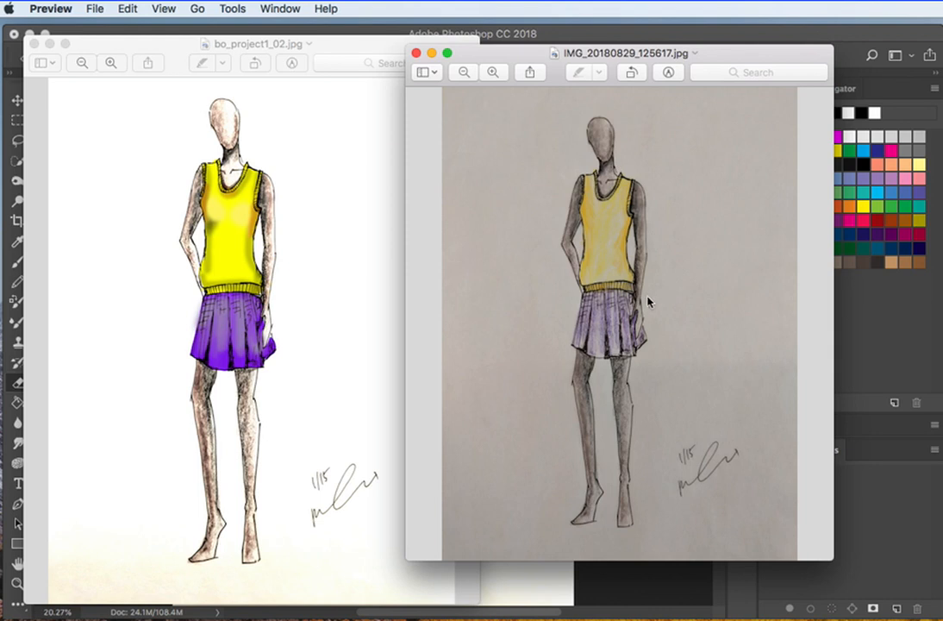
left_click_drag(614, 57, 568, 39)
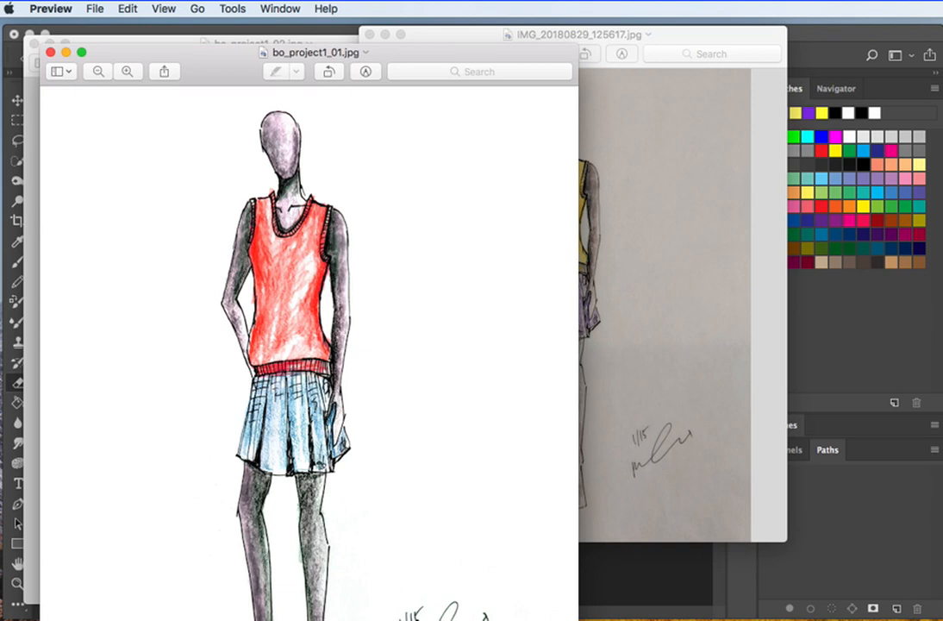
left_click_drag(576, 617, 462, 541)
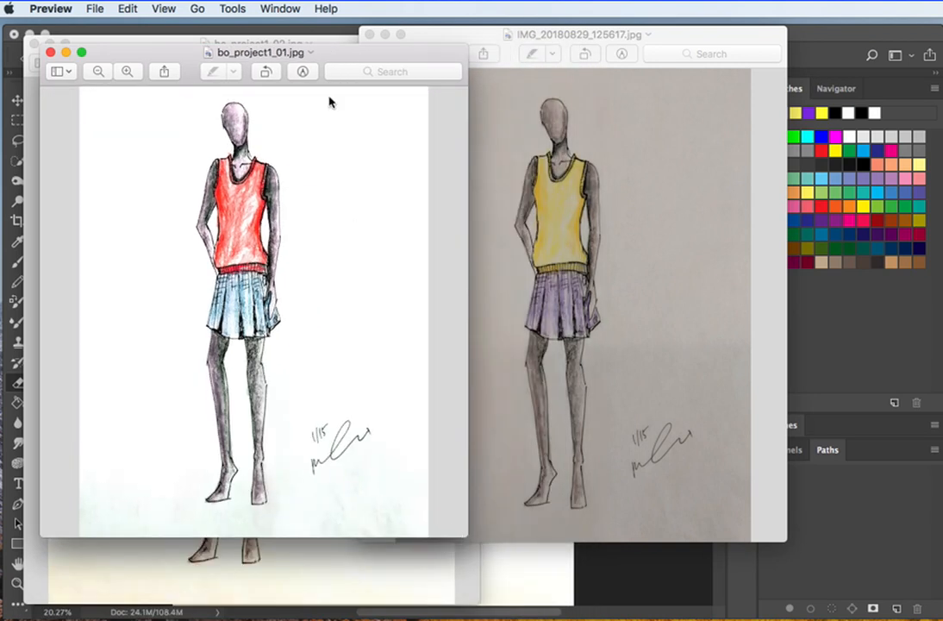
left_click_drag(348, 53, 927, 56)
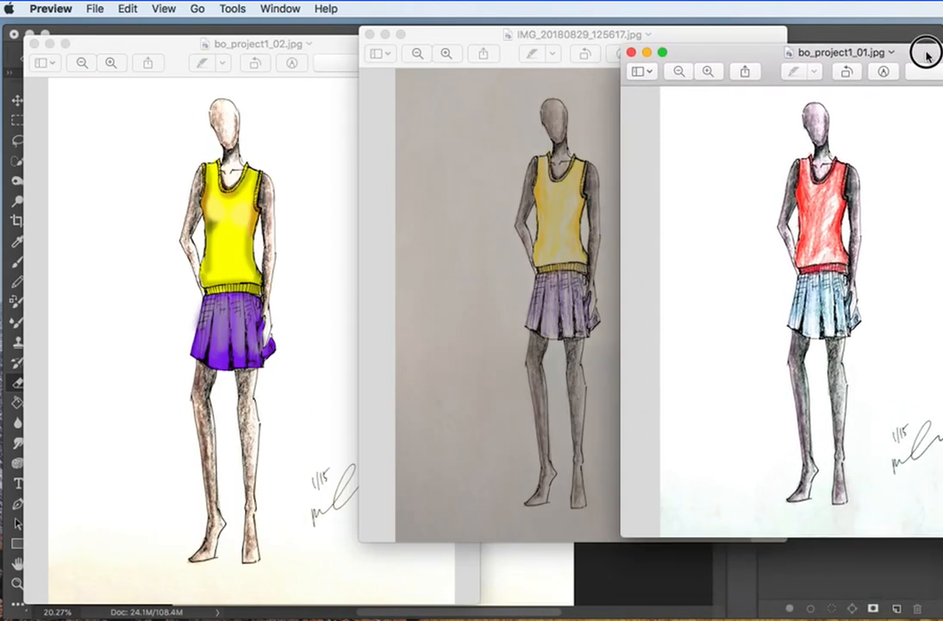